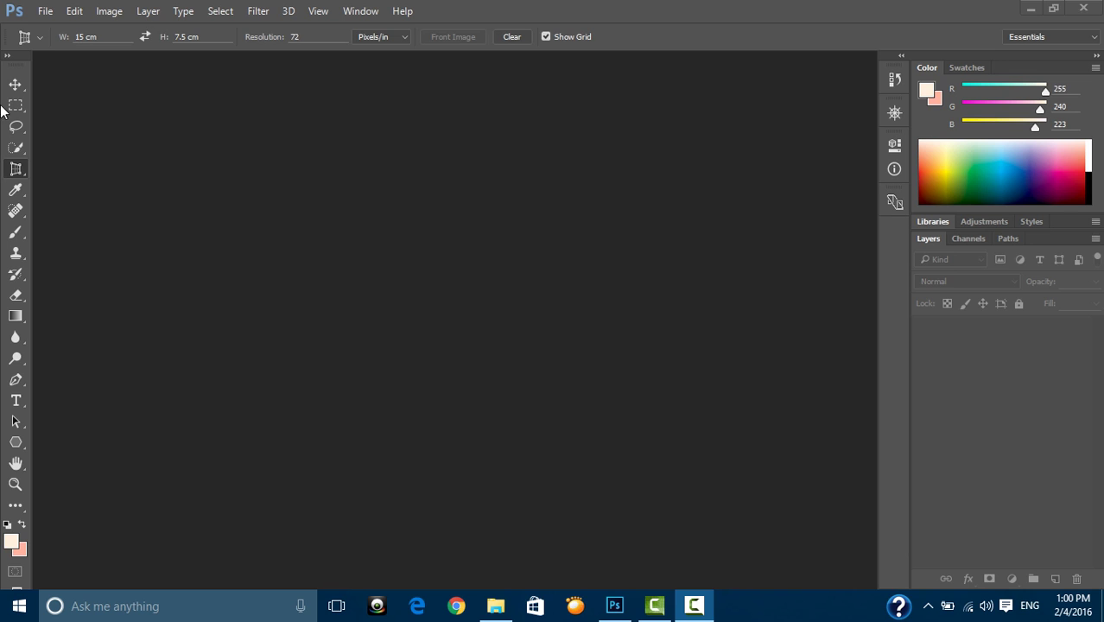
# Drag 001-Bitmap from the Session-002 folder in File Explorer onto Photoshop's taskbar icon.
pyautogui.click(16, 84)
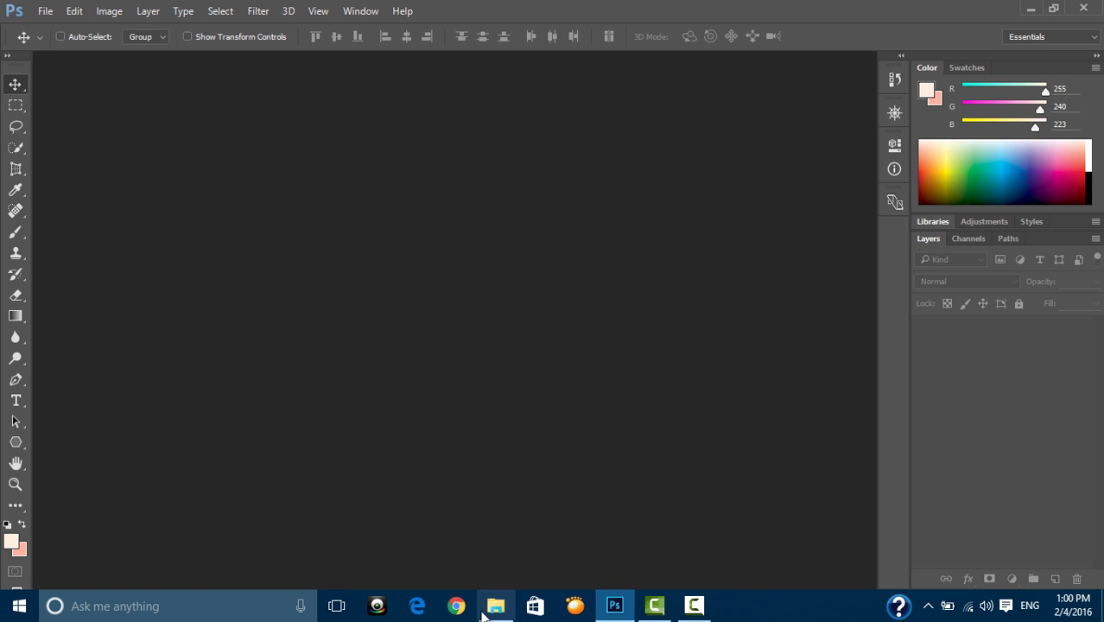
pyautogui.click(502, 610)
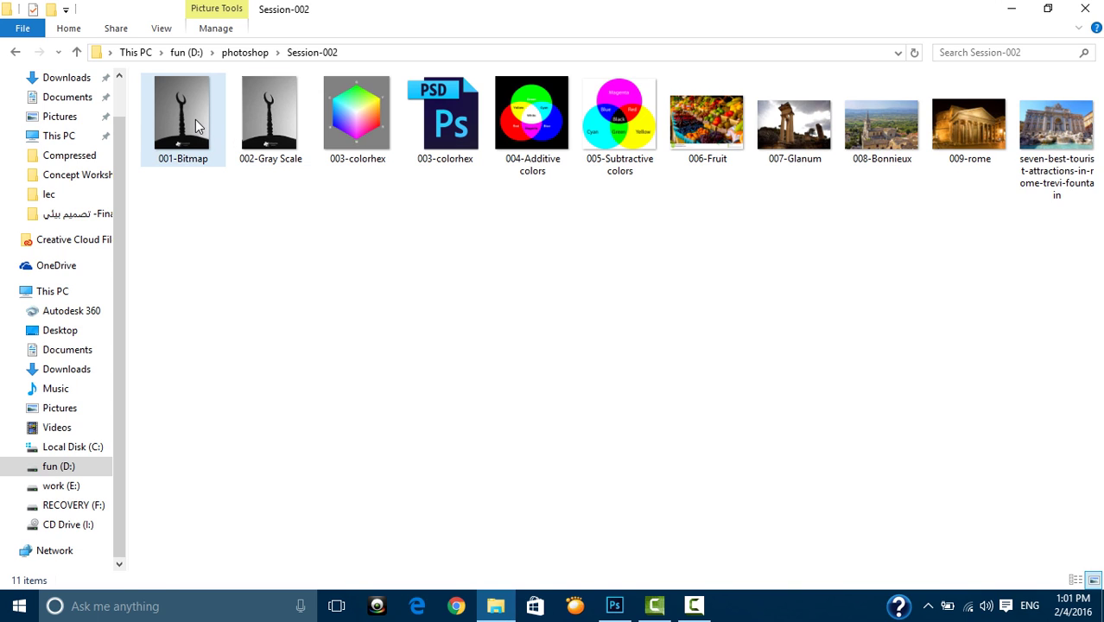
pyautogui.moveTo(193, 126); pyautogui.dragTo(624, 598)
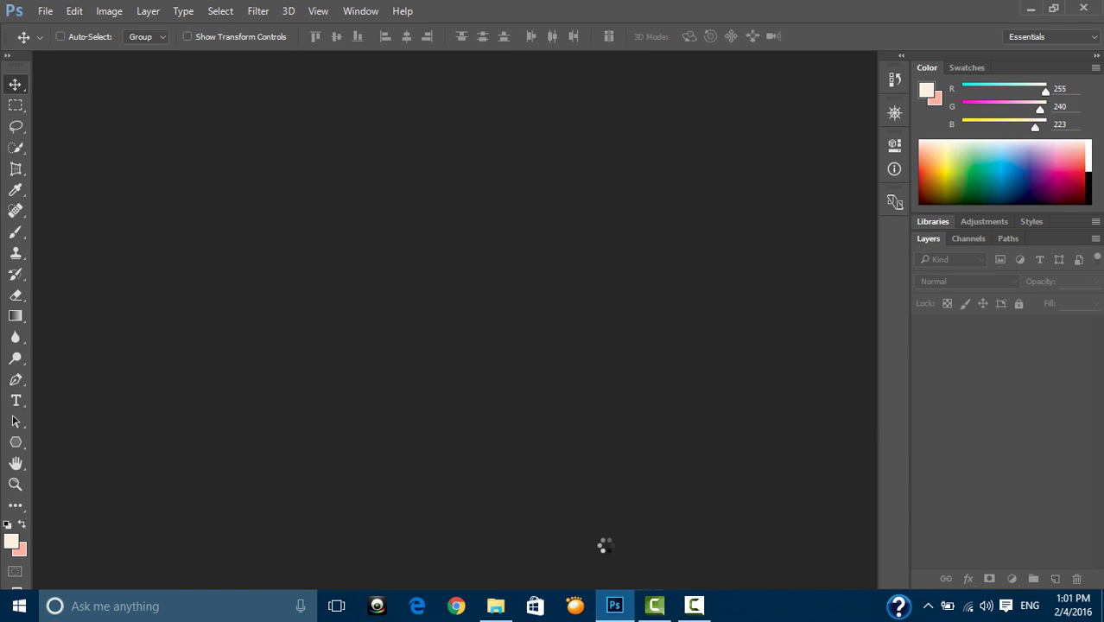
# Open 001-Bitmap.png as a Photoshop document and select the Zoom tool.
pyautogui.moveTo(624, 597); pyautogui.dragTo(601, 543)
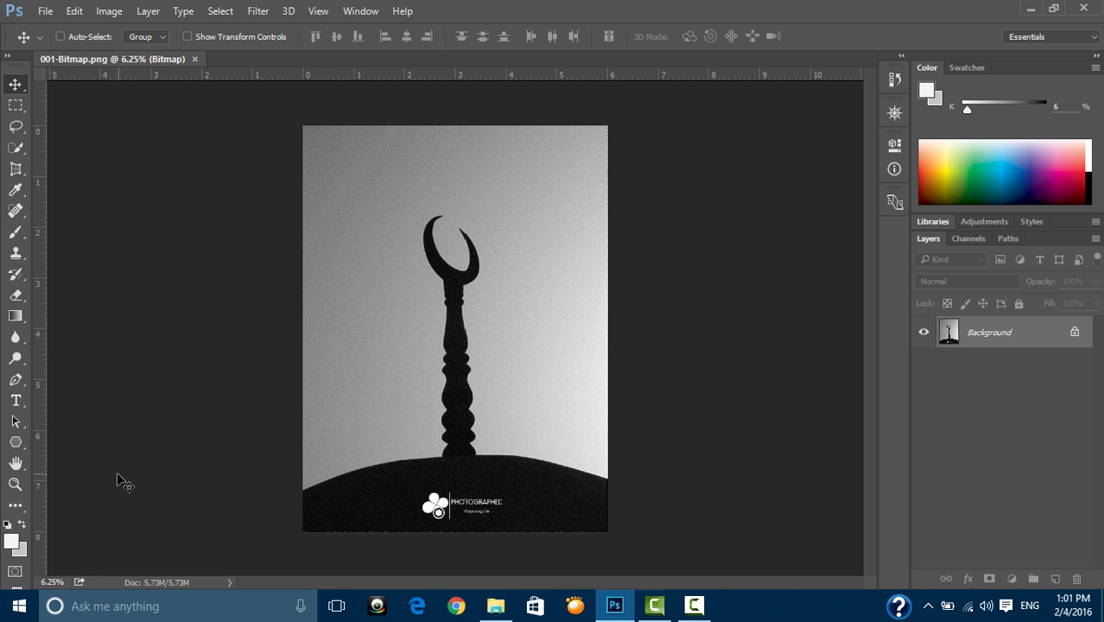
pyautogui.click(12, 487)
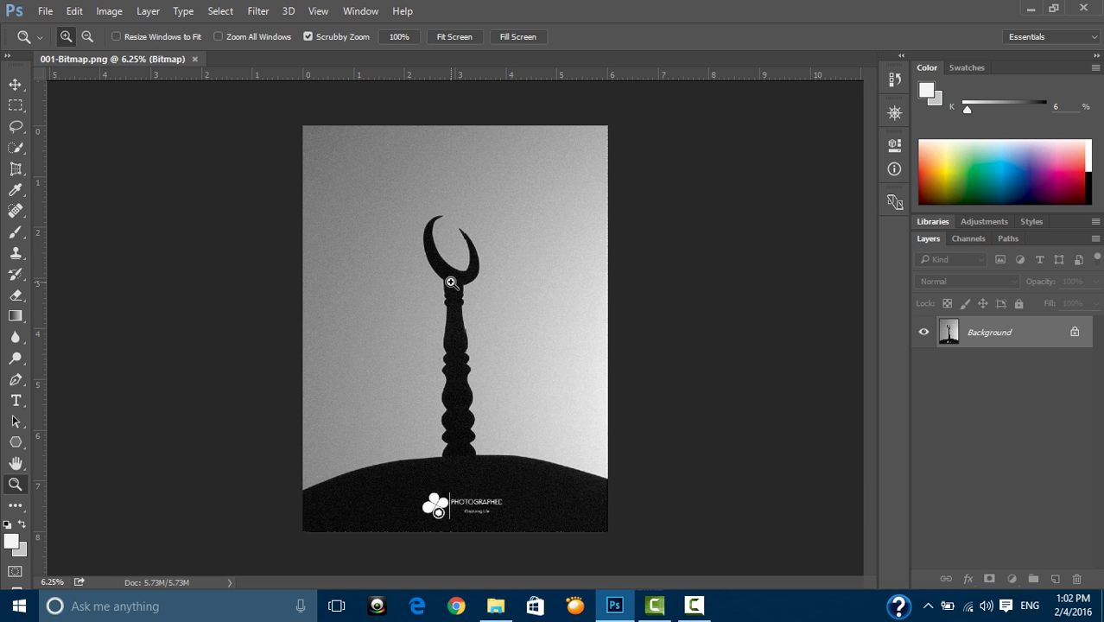
pyautogui.moveTo(442, 285)
pyautogui.mouseDown()
pyautogui.moveTo(588, 288)
pyautogui.moveTo(661, 265)
pyautogui.moveTo(841, 249)
pyautogui.moveTo(727, 372)
pyautogui.mouseUp()
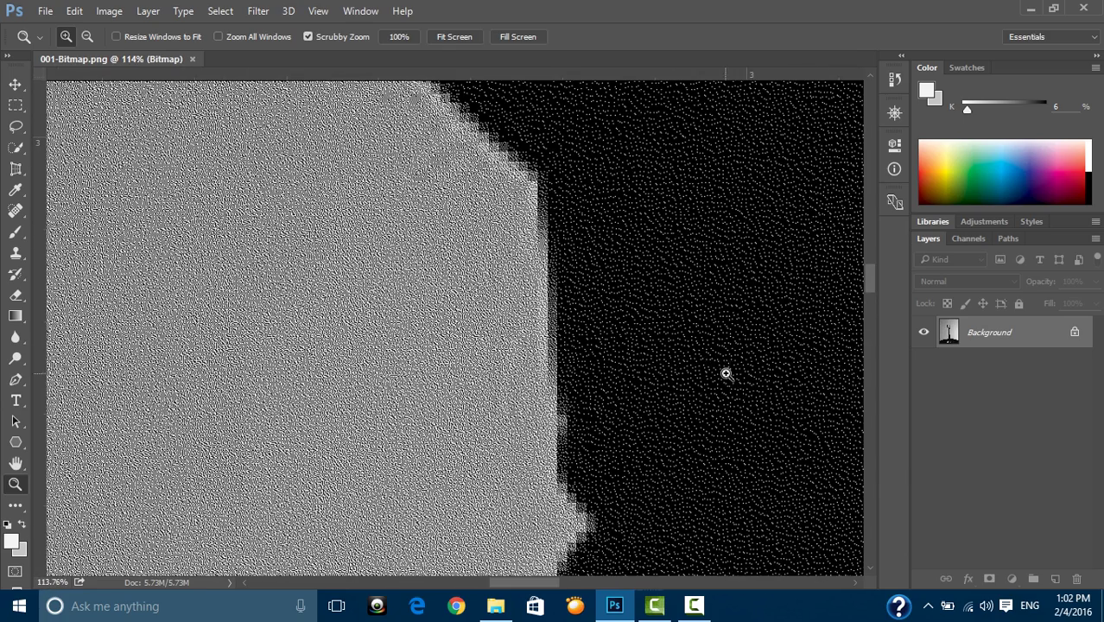
pyautogui.moveTo(693, 298); pyautogui.dragTo(413, 303)
pyautogui.moveTo(441, 342)
pyautogui.mouseDown()
pyautogui.moveTo(567, 340)
pyautogui.moveTo(609, 323)
pyautogui.moveTo(605, 340)
pyautogui.mouseUp()
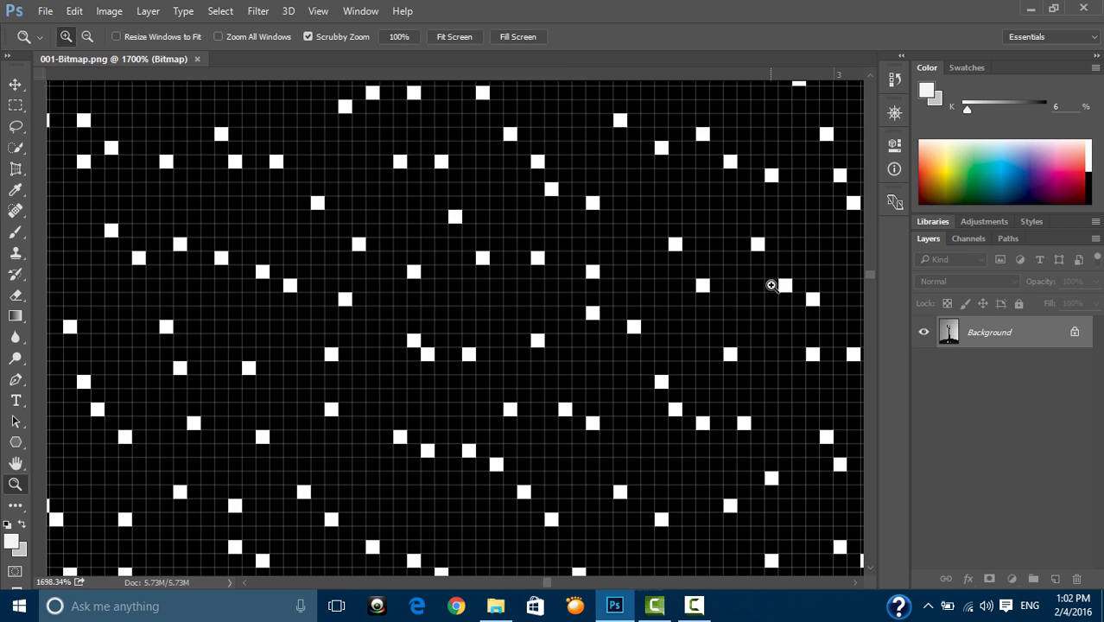
pyautogui.moveTo(763, 292); pyautogui.dragTo(363, 294)
pyautogui.press('alt')
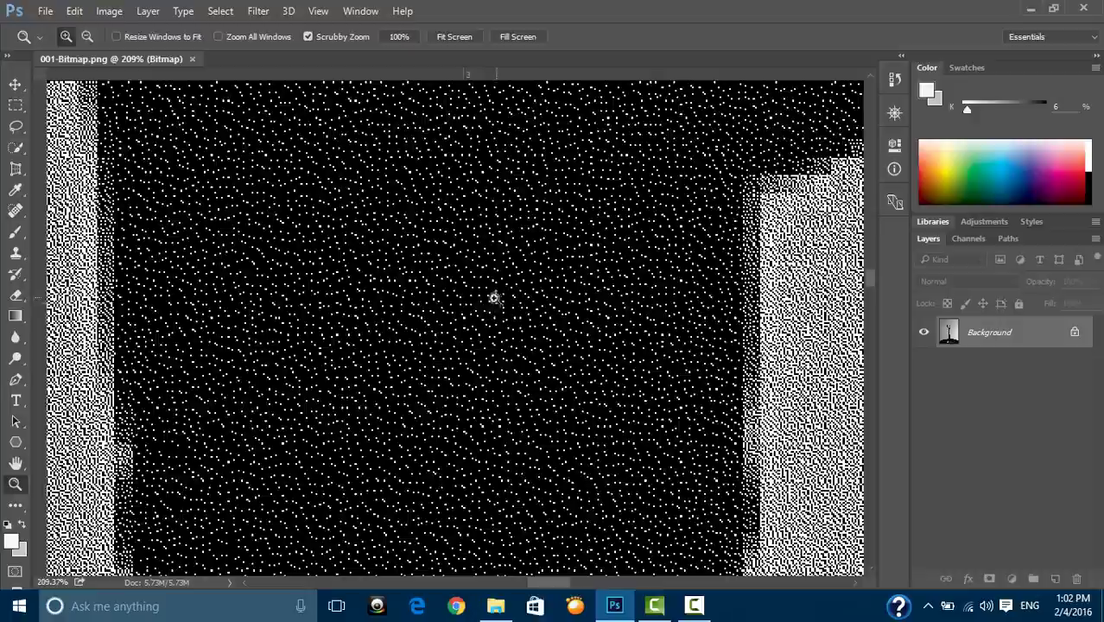
pyautogui.moveTo(492, 298); pyautogui.dragTo(291, 307)
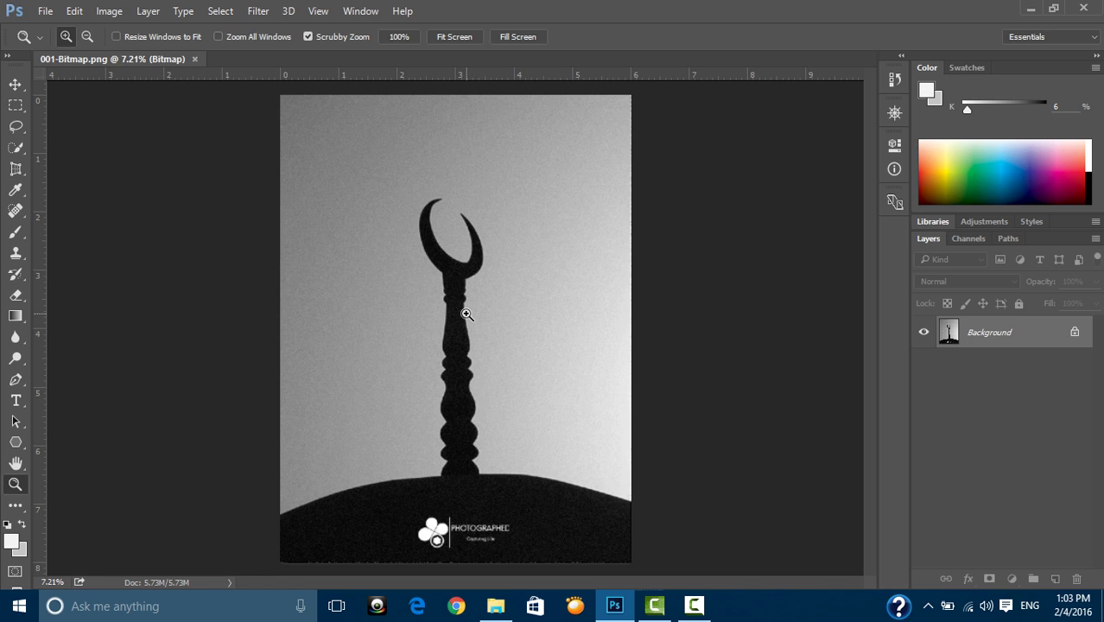
pyautogui.moveTo(465, 314); pyautogui.dragTo(541, 312)
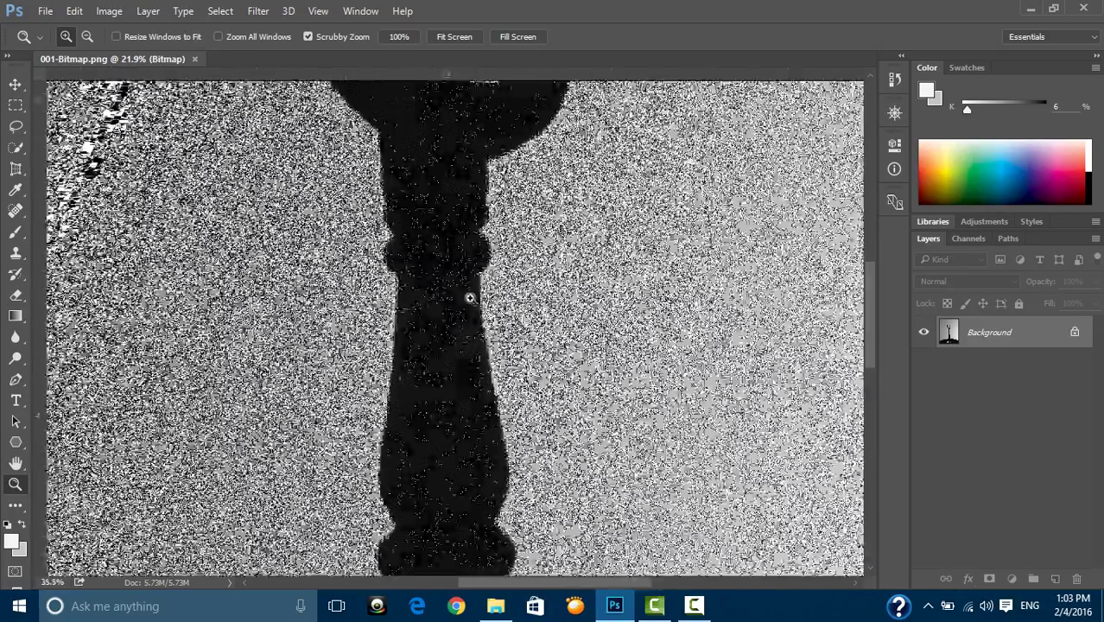
pyautogui.moveTo(431, 295); pyautogui.dragTo(516, 301)
pyautogui.moveTo(443, 303); pyautogui.dragTo(599, 304)
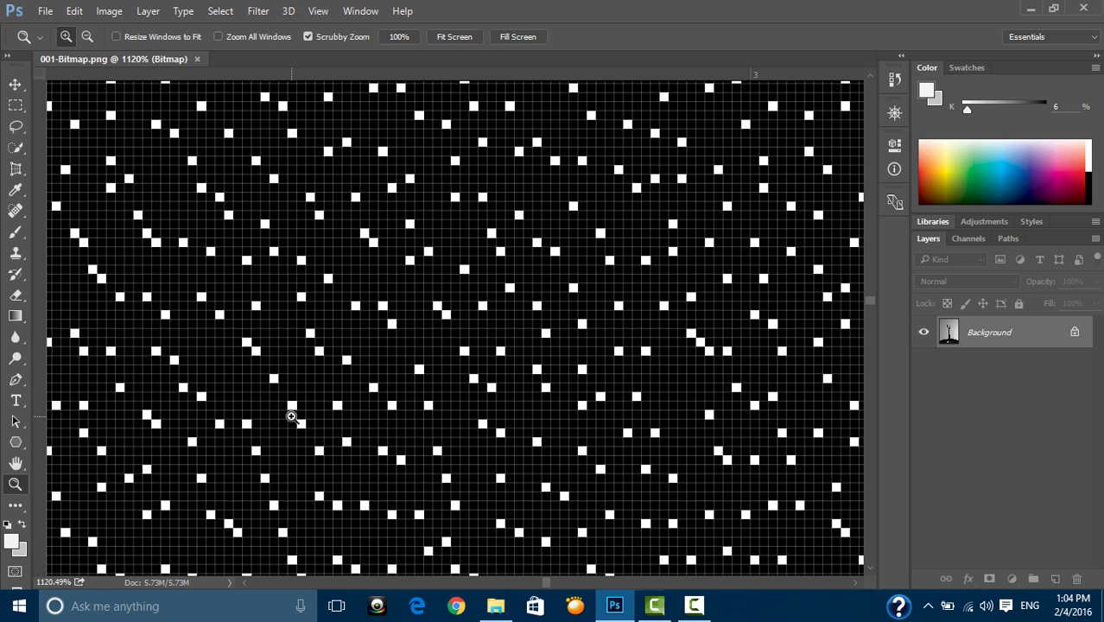
pyautogui.hotkey('ctrl', '0')
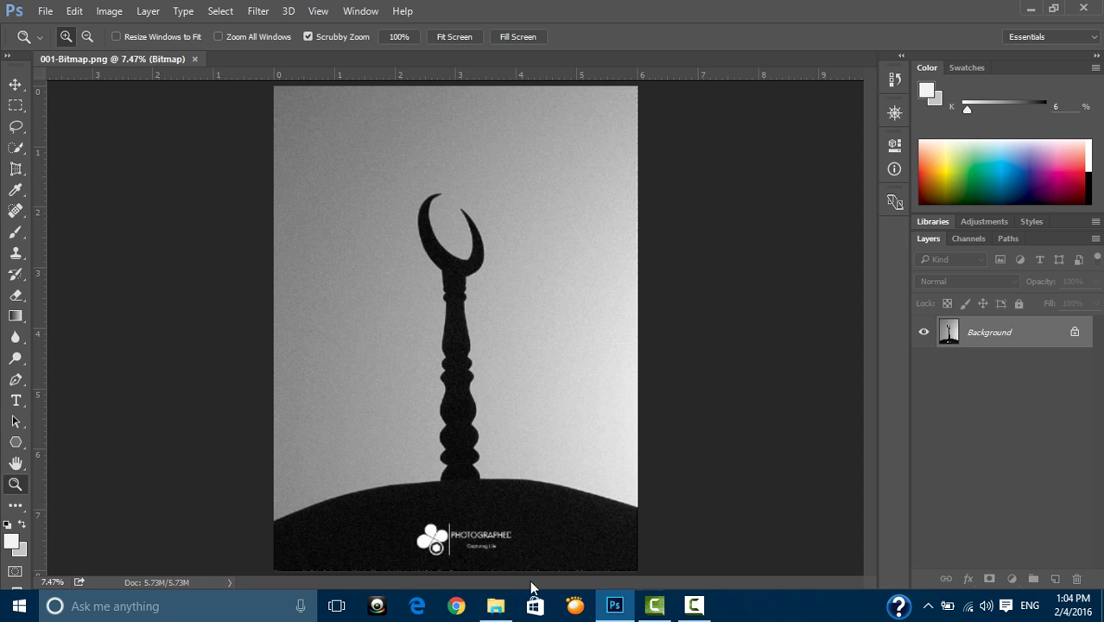
pyautogui.click(495, 605)
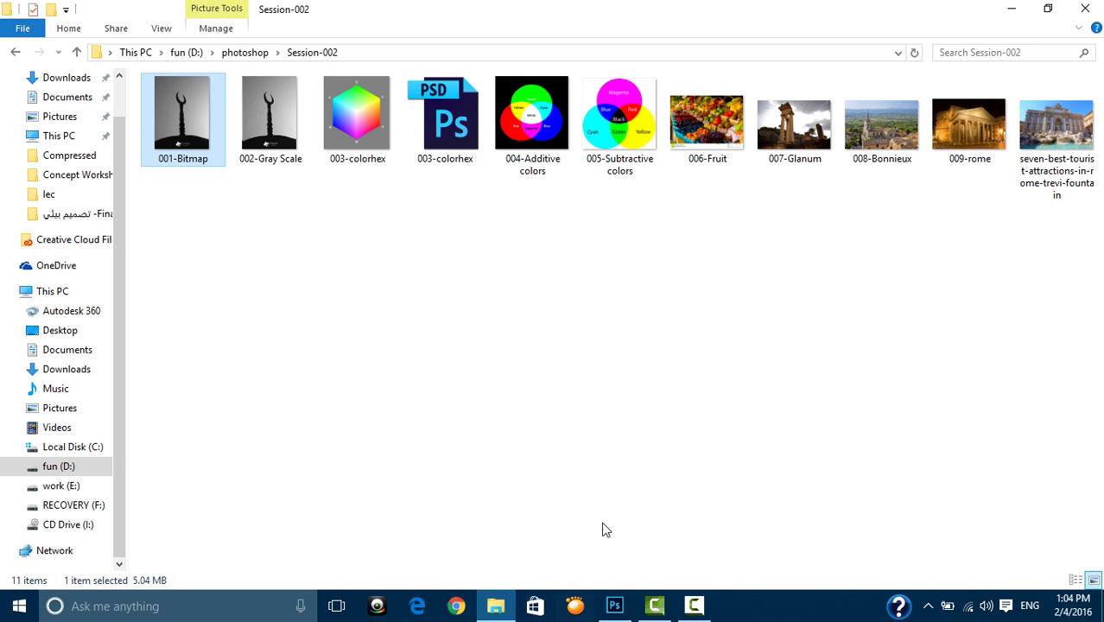
pyautogui.click(693, 605)
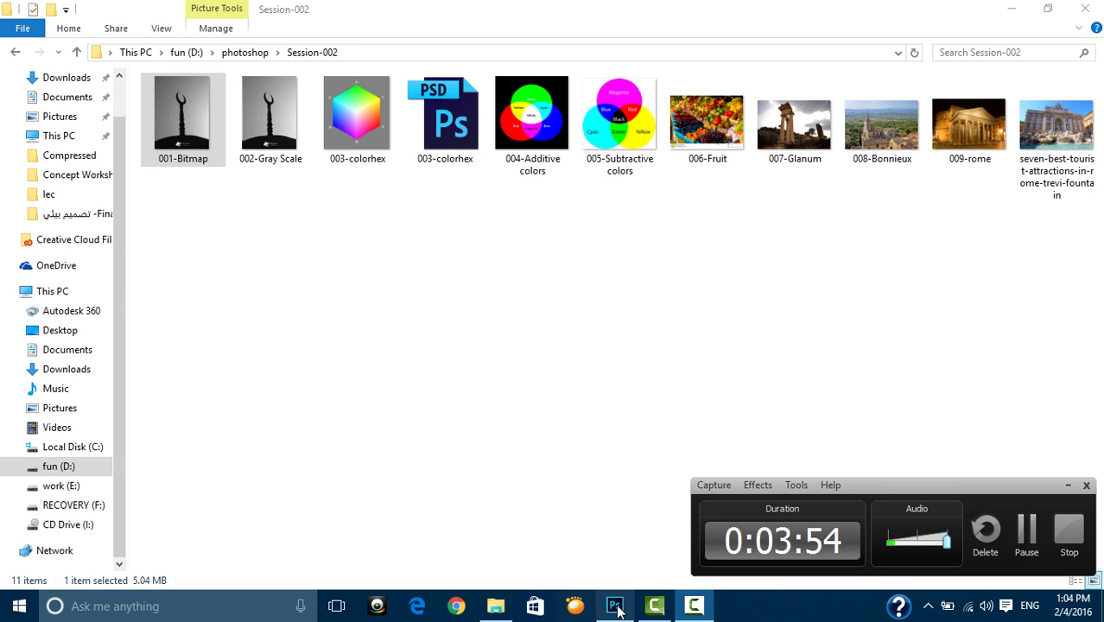
pyautogui.click(616, 607)
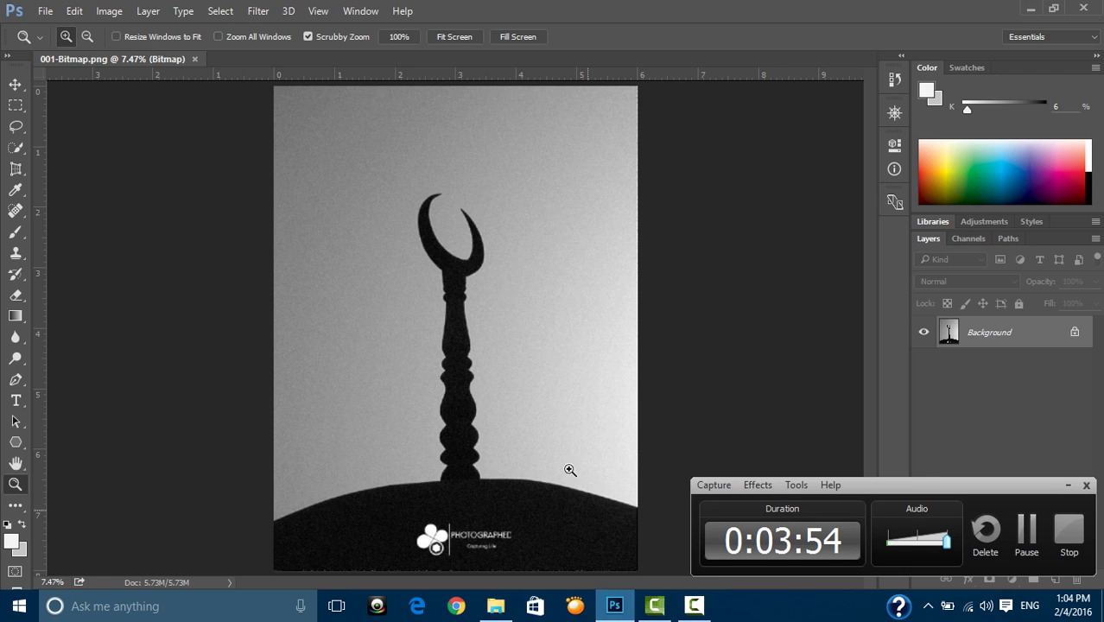
pyautogui.click(1069, 485)
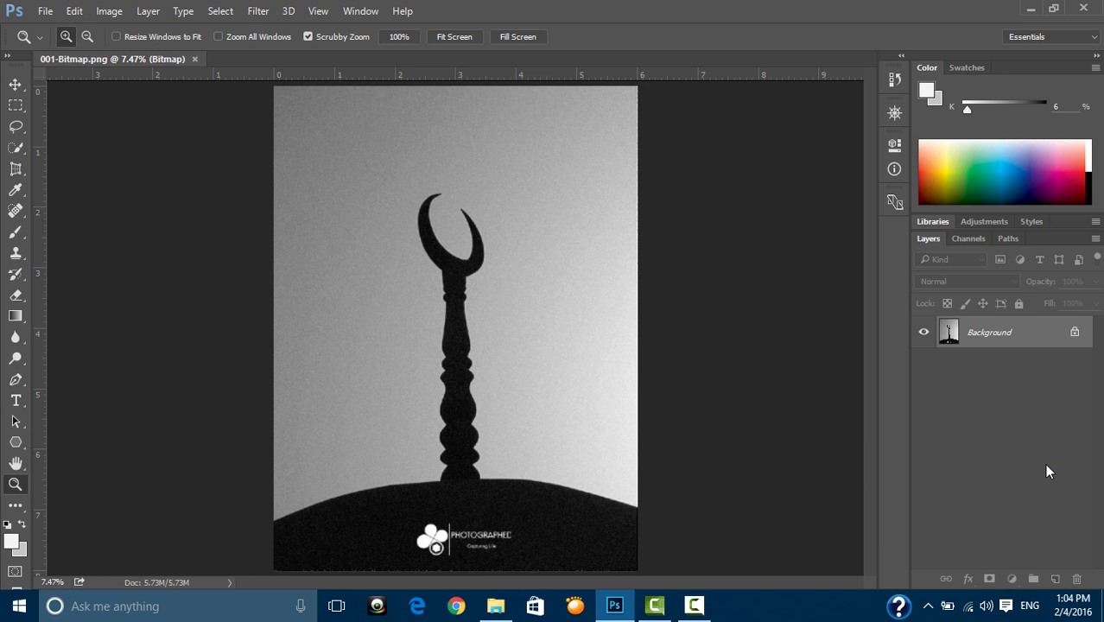
# Try a Quick Selection on the Bitmap-mode spire image and dismiss the resulting error.
pyautogui.click(17, 148)
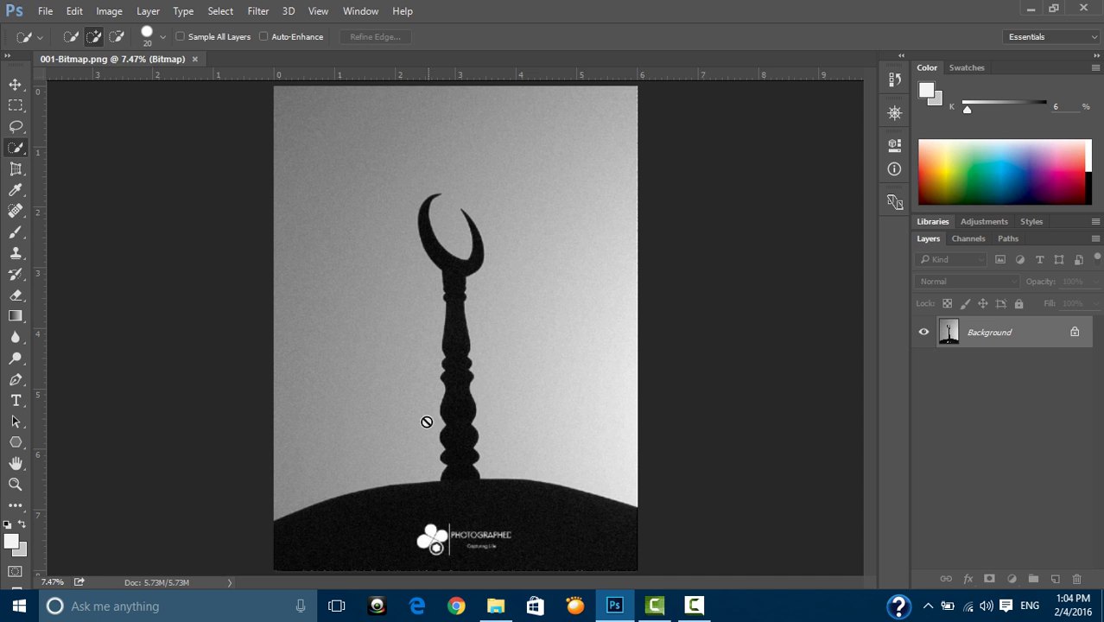
pyautogui.click(362, 504)
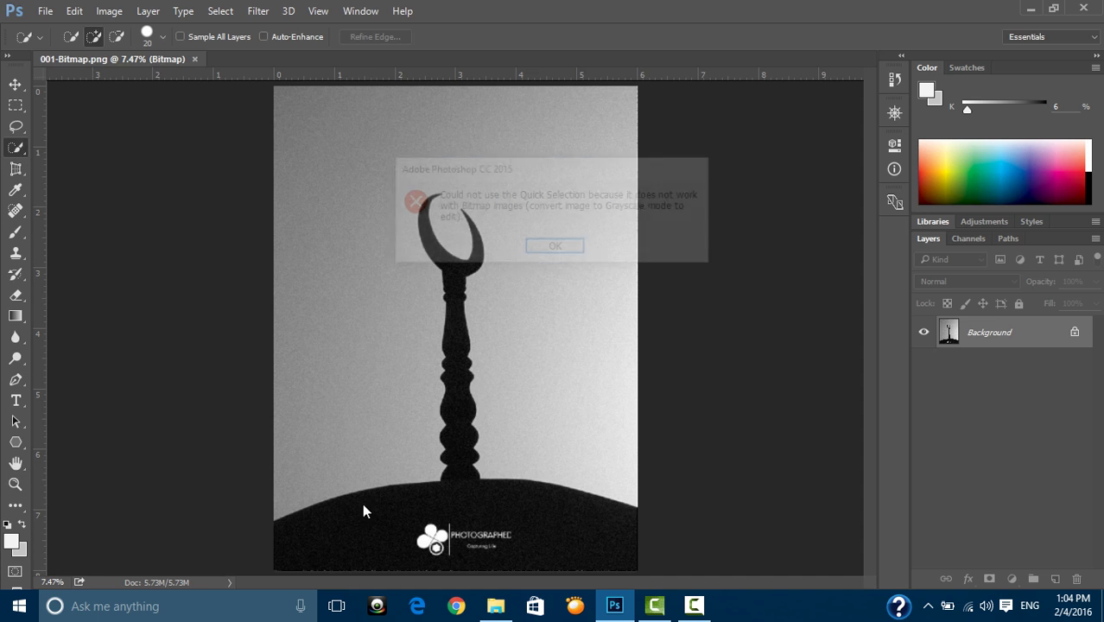
pyautogui.click(537, 248)
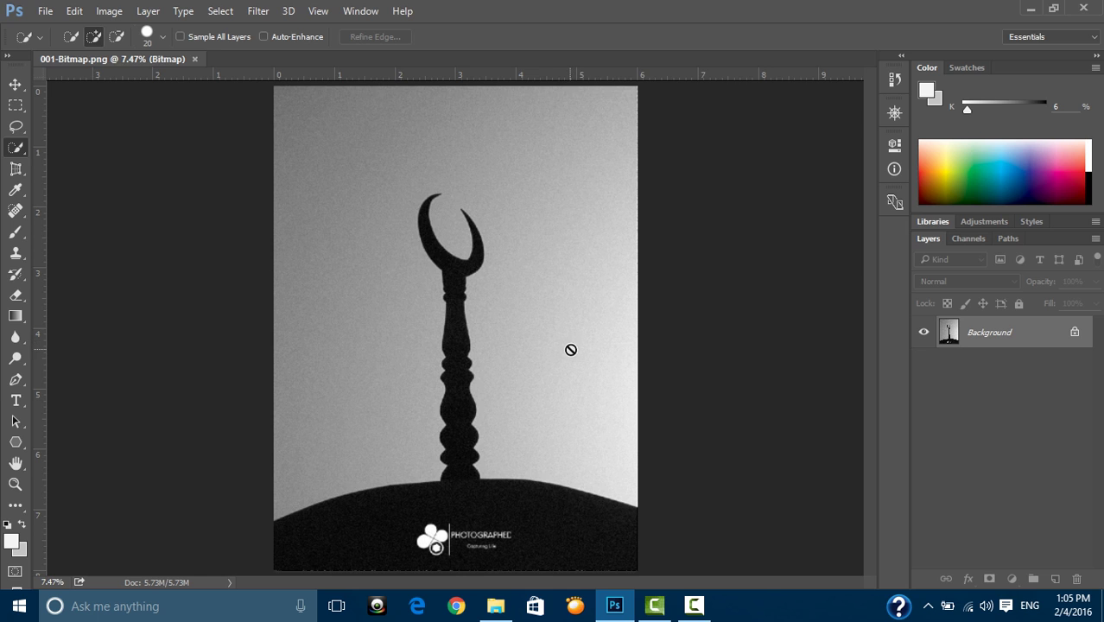
# Convert 001-Bitmap to Grayscale at size ratio 1, then check the Image > Mode menu.
pyautogui.click(107, 13)
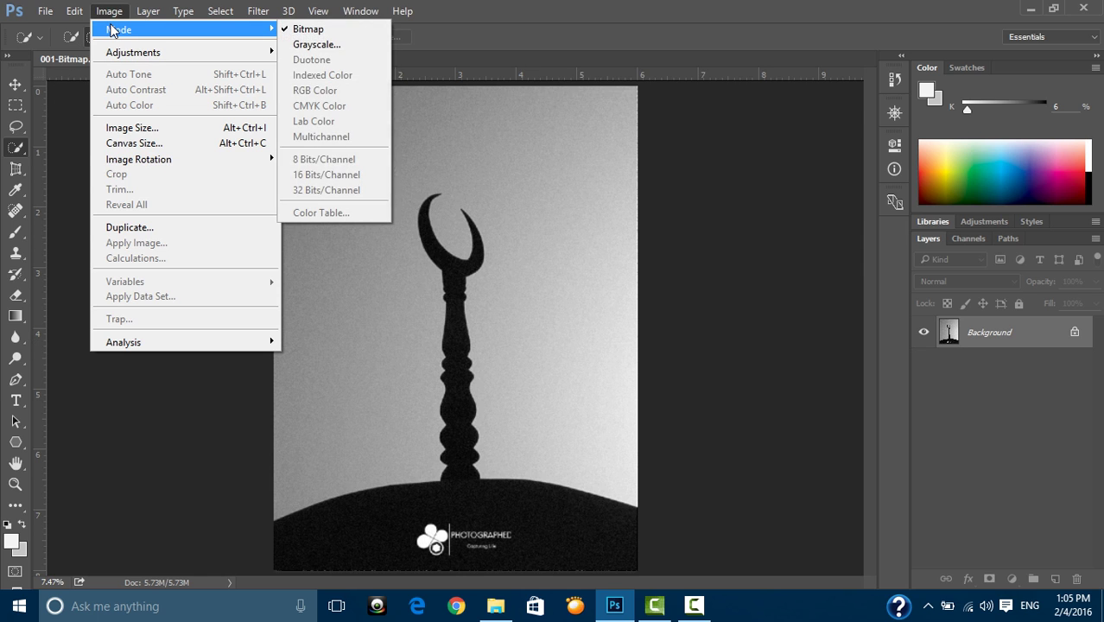
pyautogui.moveTo(120, 29)
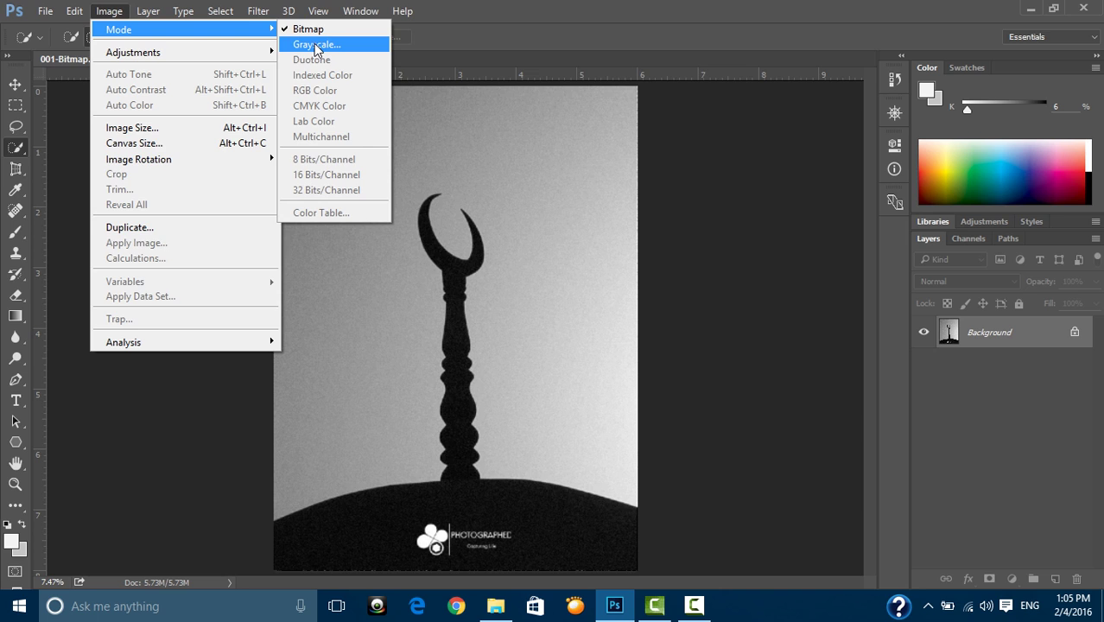
pyautogui.click(316, 46)
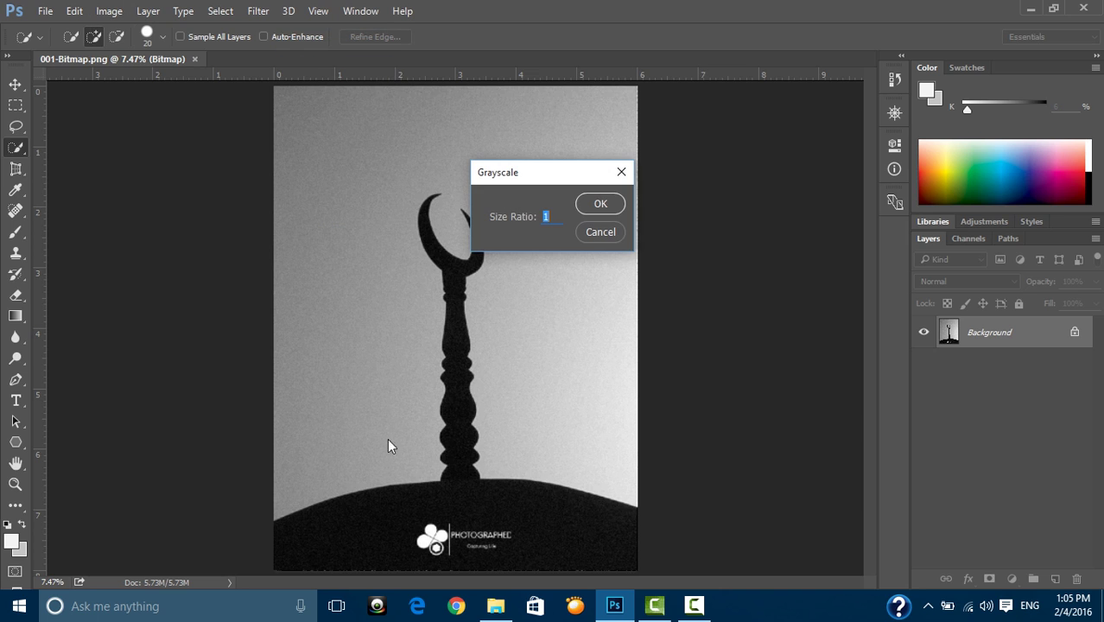
pyautogui.click(602, 205)
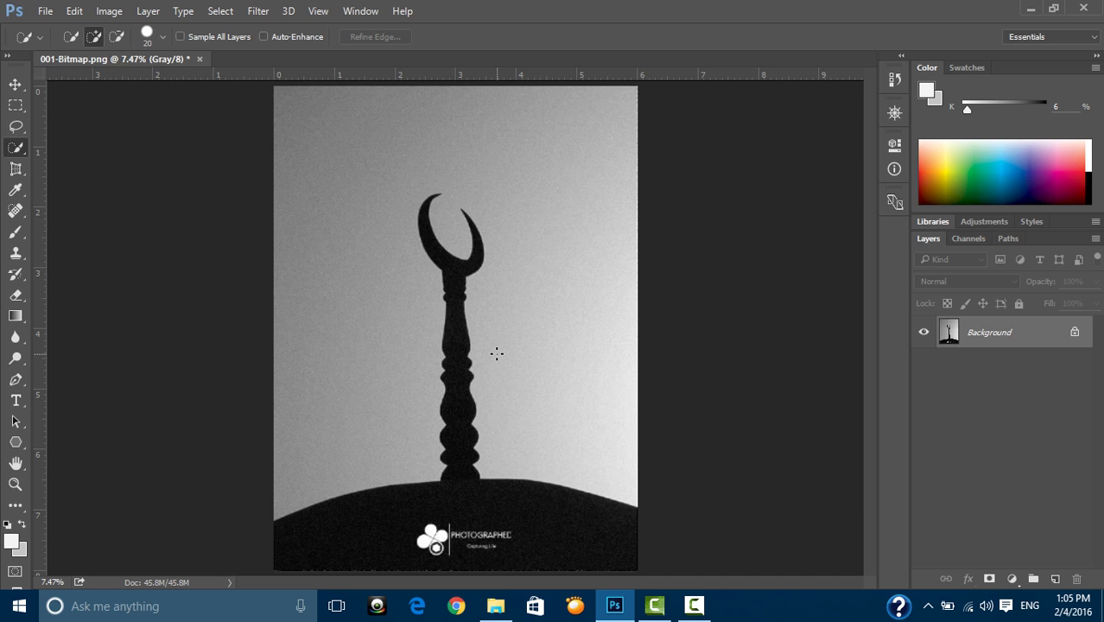
pyautogui.click(113, 12)
pyautogui.moveTo(118, 29)
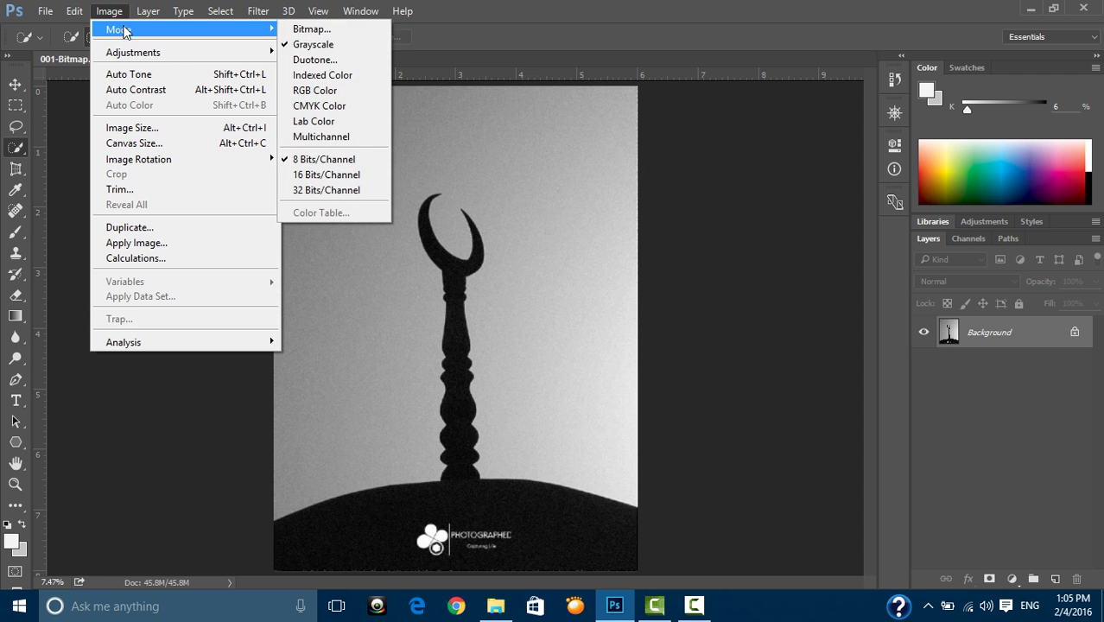
pyautogui.click(363, 11)
# Set the Quick Selection brush to 150, retry selecting the tower, and dismiss the Bitmap-mode errors.
pyautogui.click(569, 284)
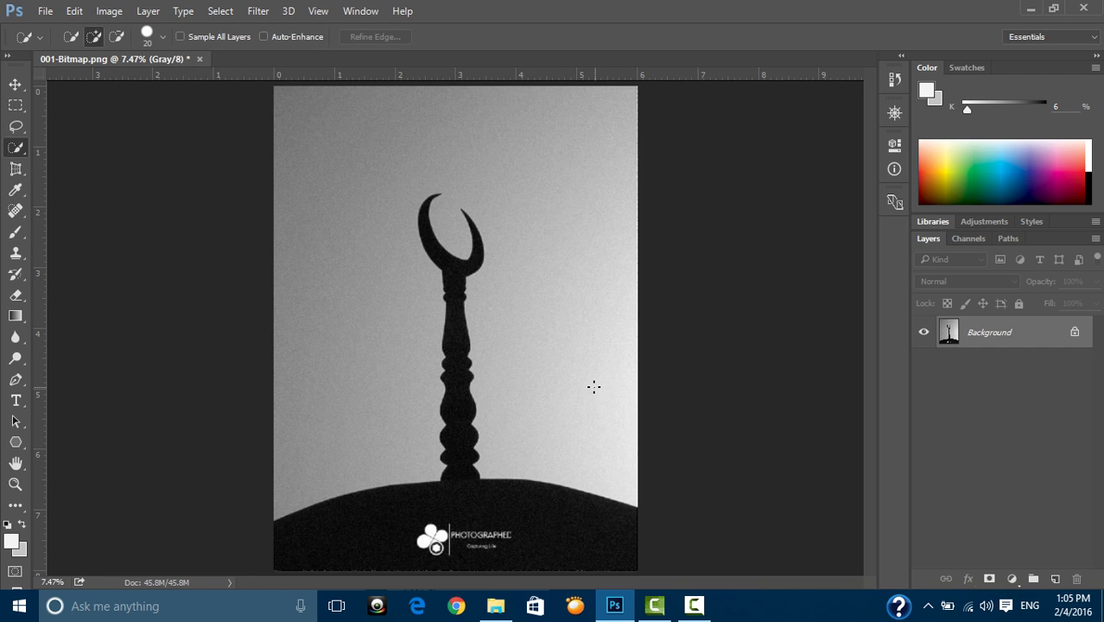
pyautogui.press('[')
pyautogui.press(']')
pyautogui.press(']')
pyautogui.press(']')
pyautogui.moveTo(458, 368); pyautogui.dragTo(456, 427)
pyautogui.hotkey('ctrl', 'alt', 'z')
pyautogui.hotkey('ctrl', 'alt', 'z')
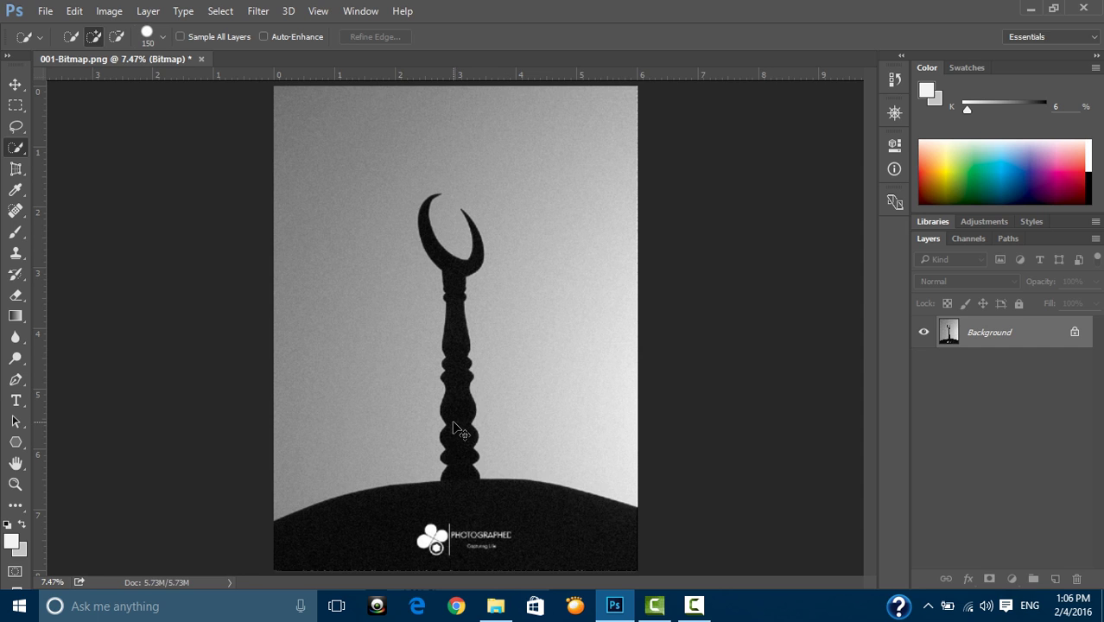
pyautogui.click(460, 359)
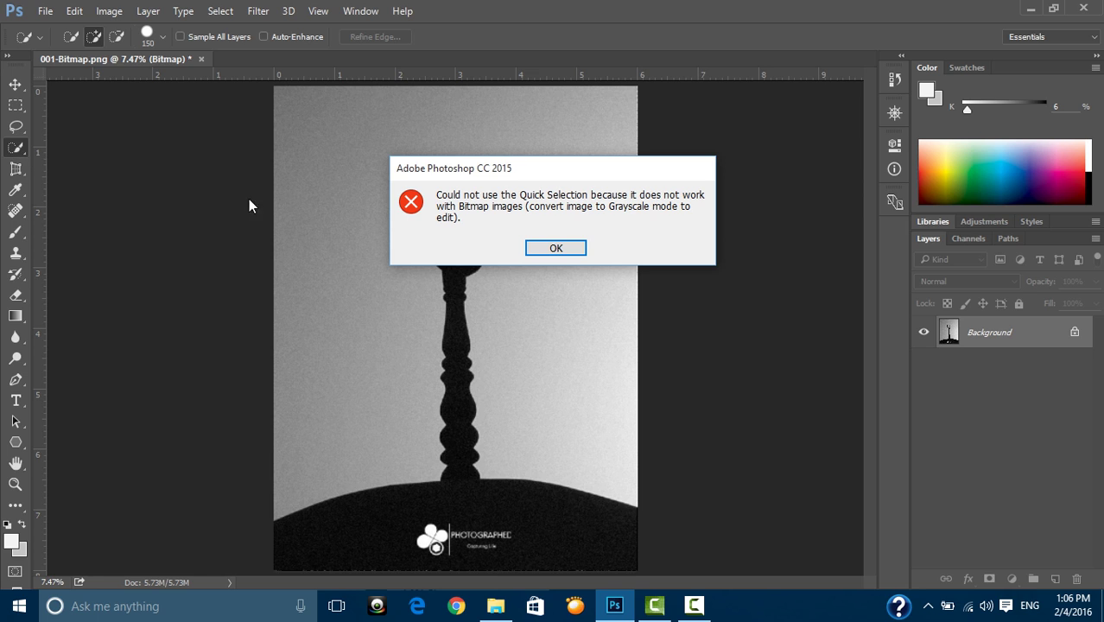
pyautogui.click(555, 248)
pyautogui.click(553, 250)
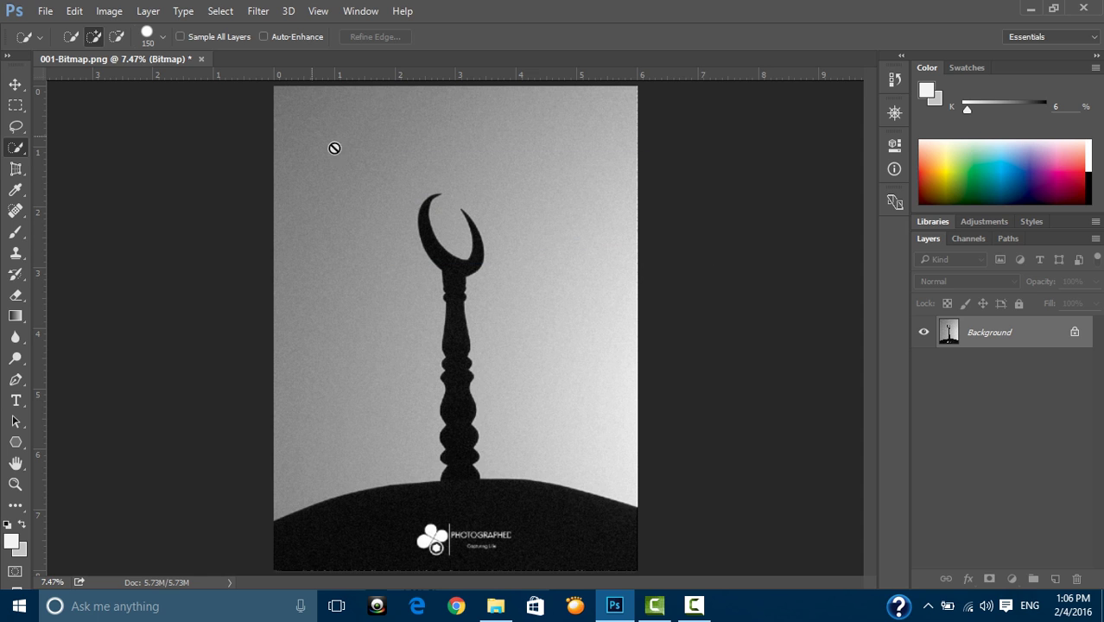
# Convert the image to Grayscale at size ratio 1.
pyautogui.click(118, 13)
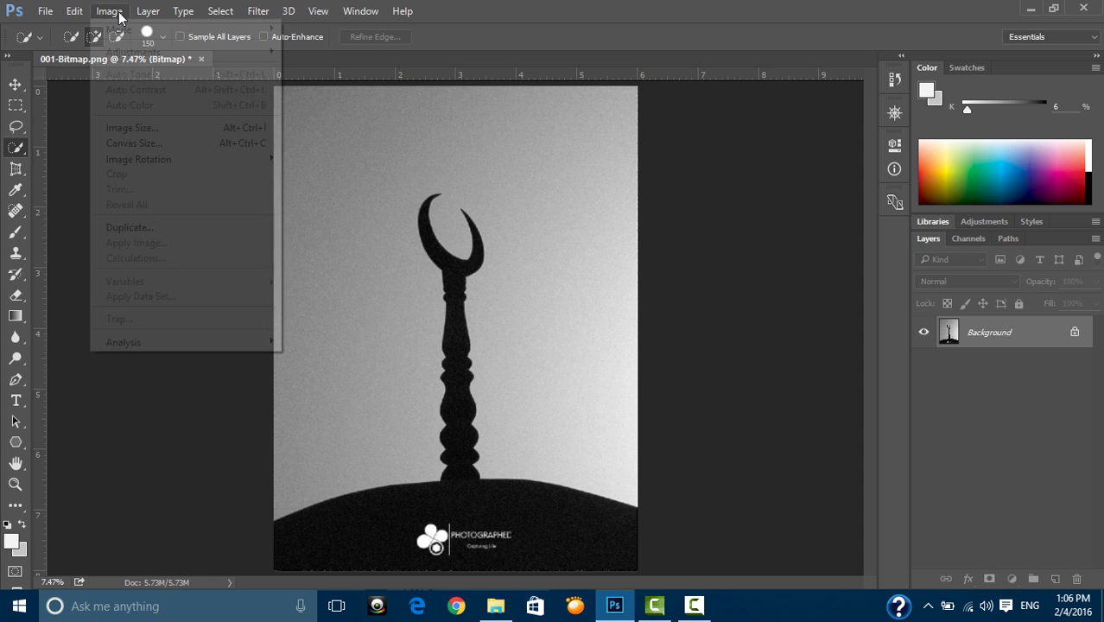
pyautogui.moveTo(120, 29)
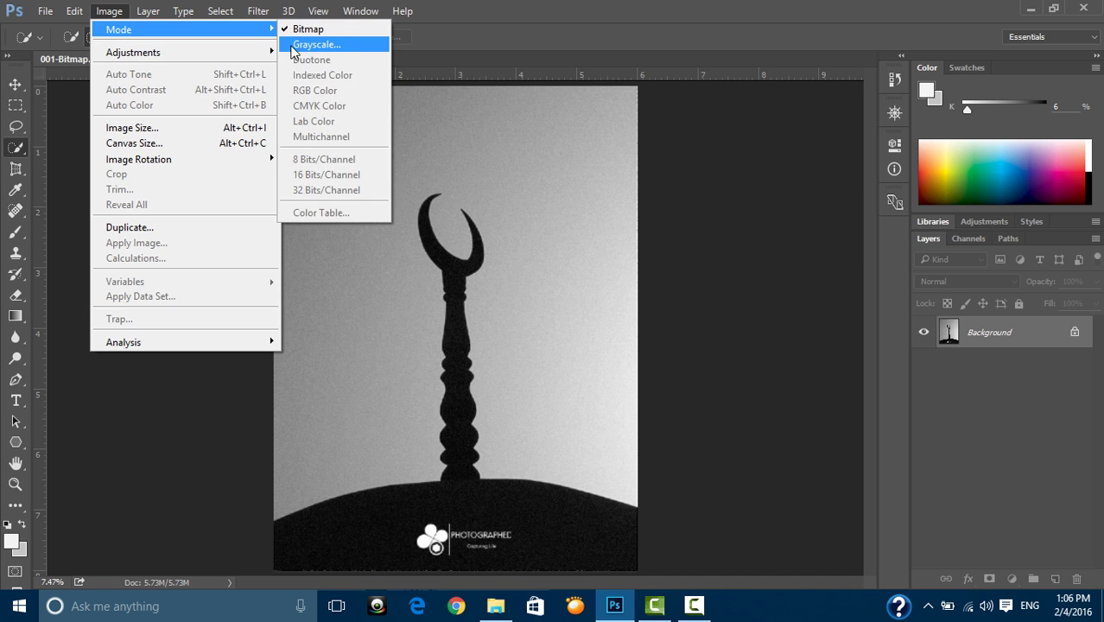
pyautogui.click(314, 44)
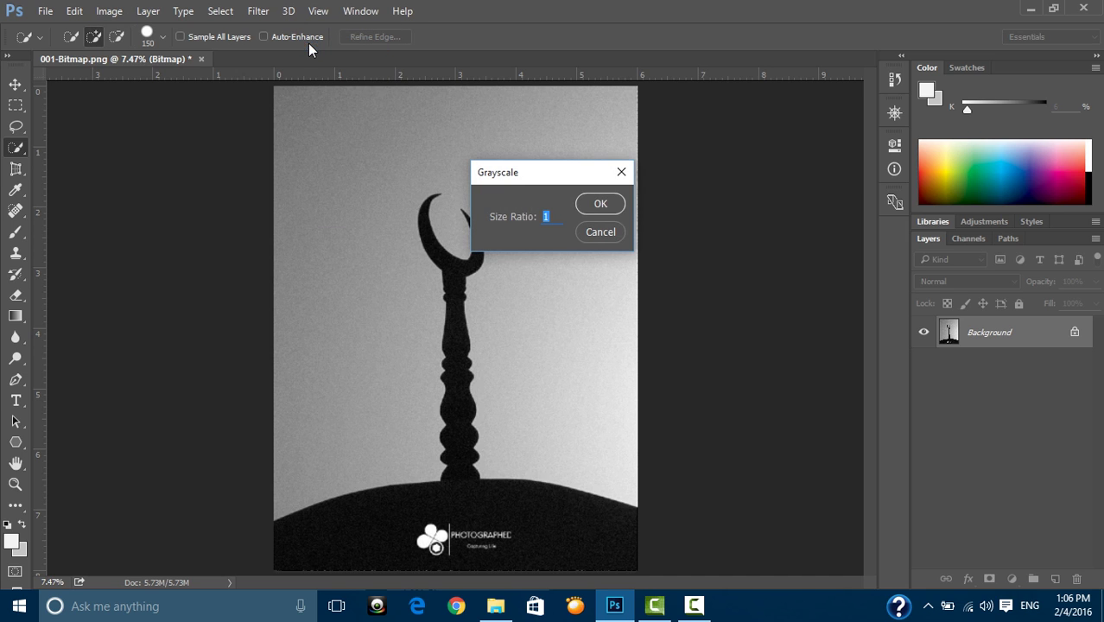
pyautogui.click(597, 205)
pyautogui.scroll(2, 425, 396)
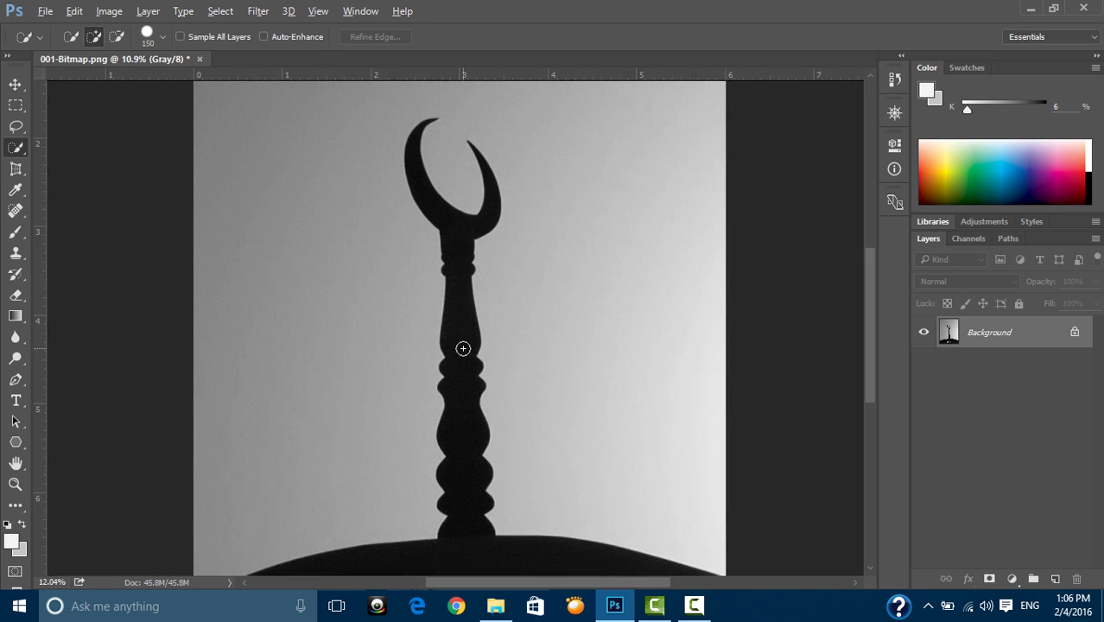
pyautogui.scroll(2, 463, 347)
pyautogui.scroll(2, 451, 323)
pyautogui.scroll(5, 451, 325)
pyautogui.scroll(4, 439, 331)
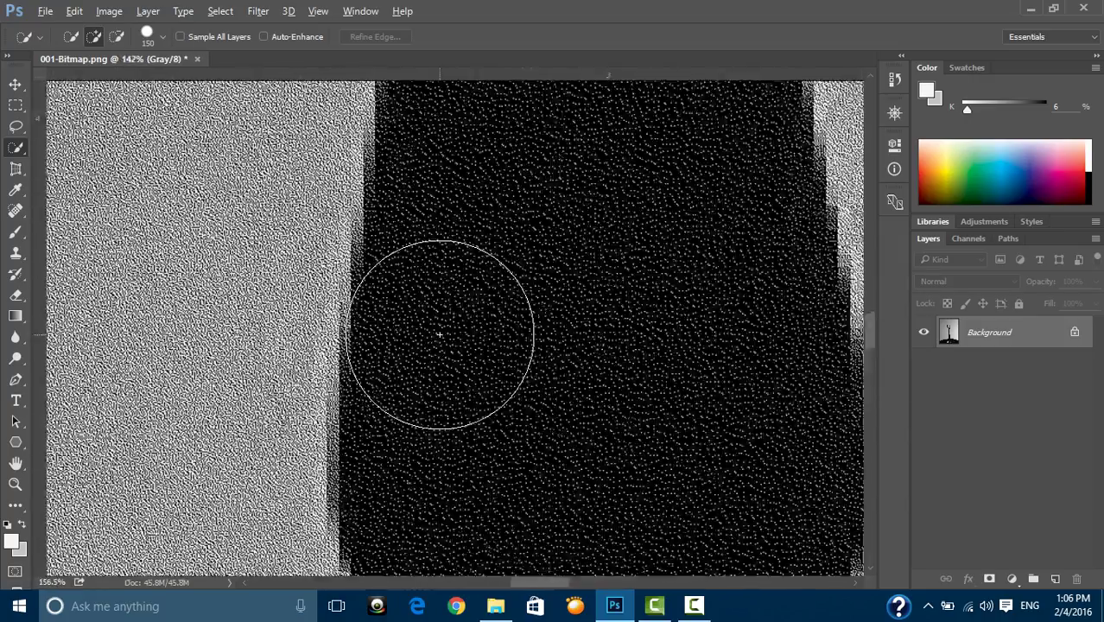
pyautogui.scroll(4, 440, 337)
pyautogui.scroll(1, 443, 342)
pyautogui.scroll(3, 443, 345)
pyautogui.scroll(-2, 442, 346)
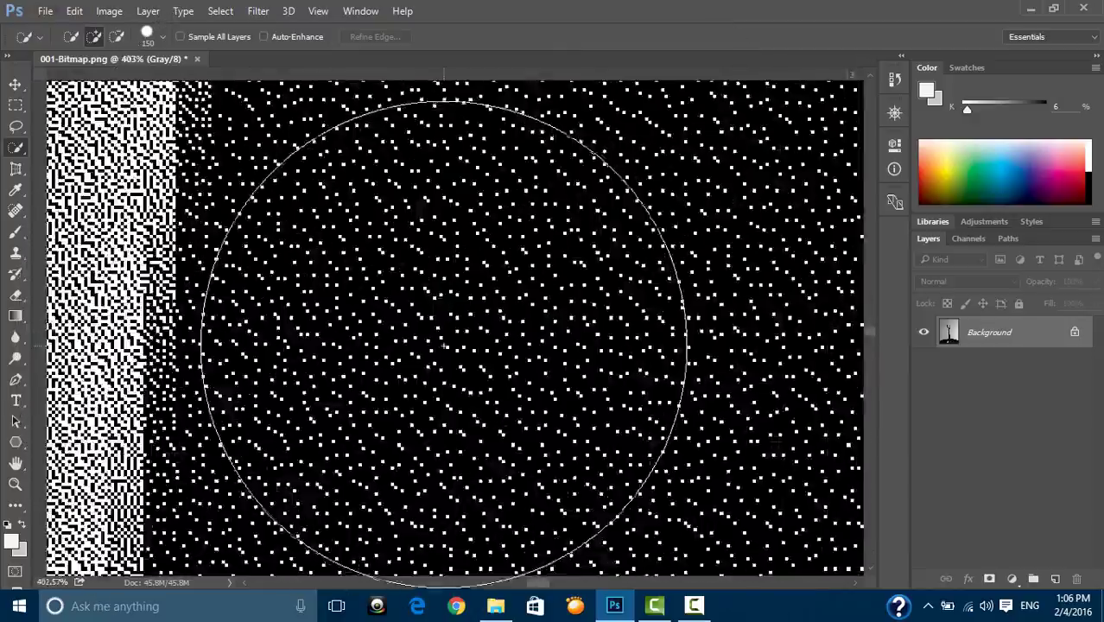
pyautogui.scroll(-3, 443, 344)
pyautogui.scroll(-2, 446, 340)
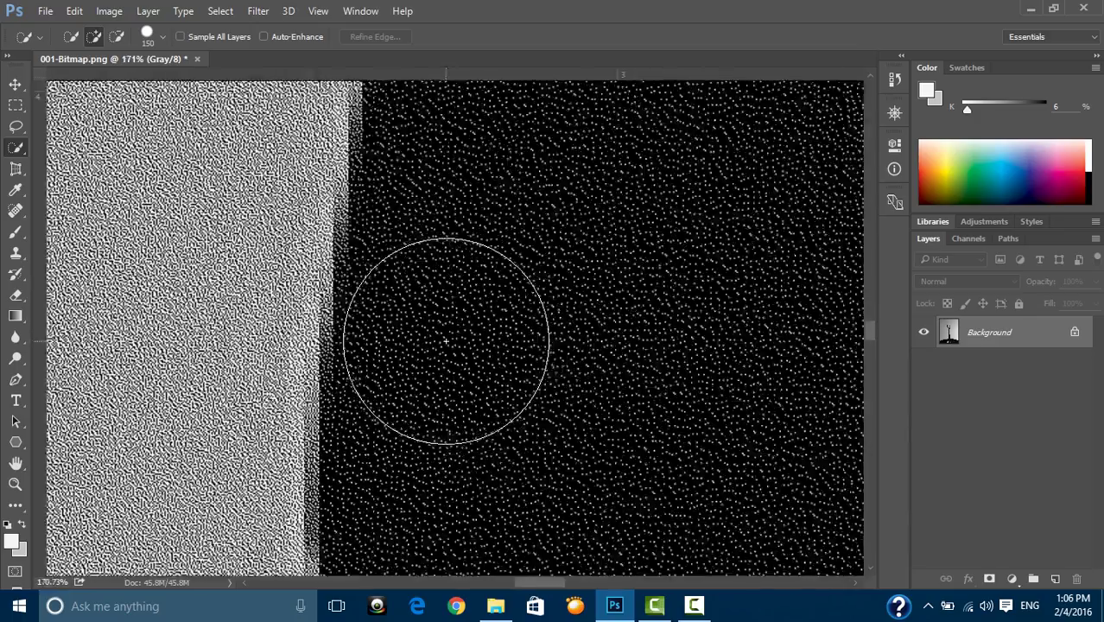
pyautogui.scroll(-2, 439, 340)
pyautogui.scroll(-3, 453, 316)
pyautogui.scroll(-4, 454, 318)
pyautogui.scroll(-4, 454, 319)
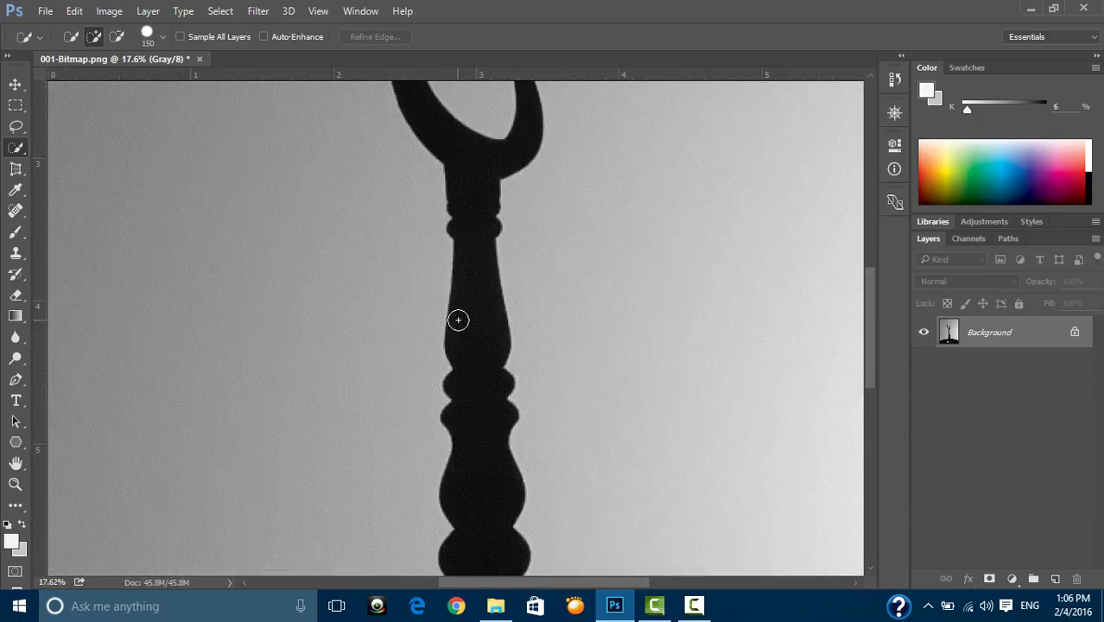
pyautogui.scroll(-5, 458, 320)
pyautogui.scroll(-1, 459, 322)
pyautogui.scroll(2, 459, 331)
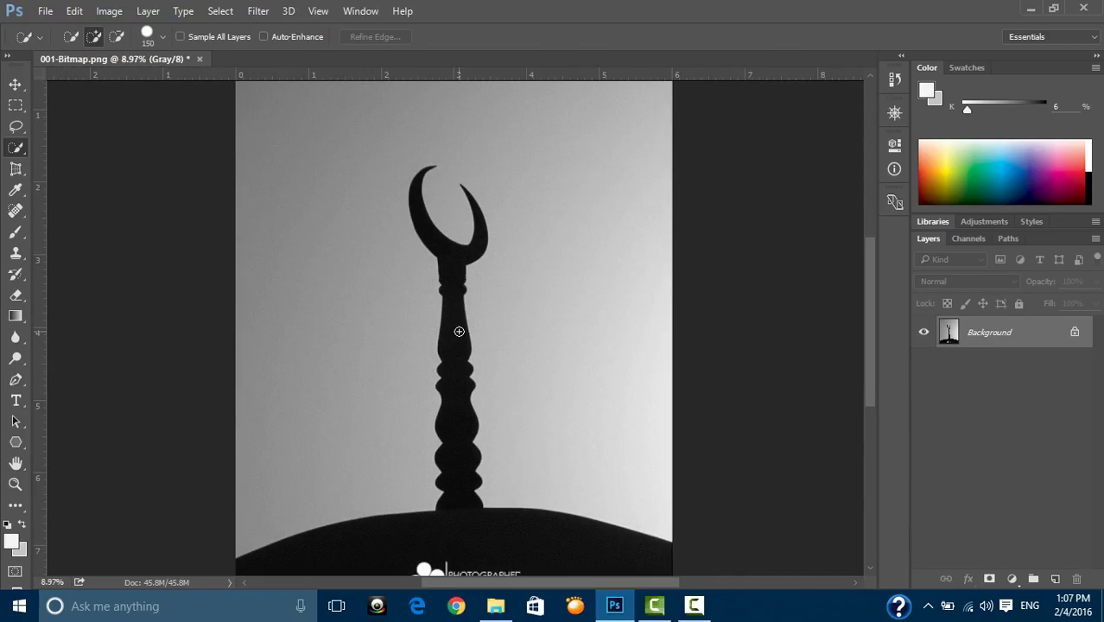
pyautogui.scroll(-1, 459, 331)
pyautogui.scroll(-1, 460, 331)
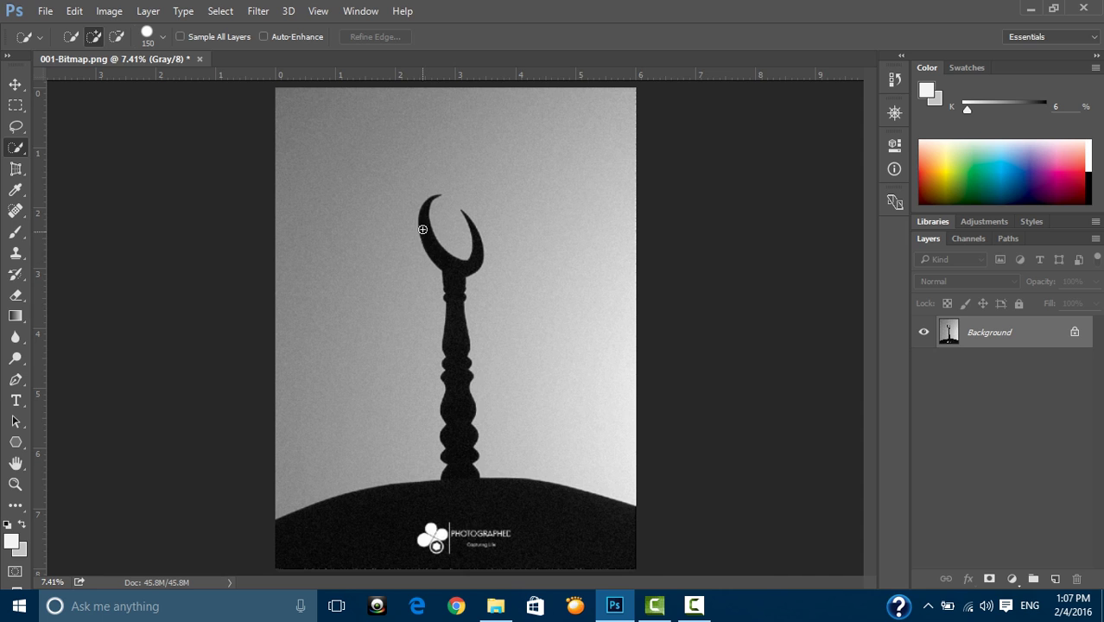
# Quick-select the crescent, minaret stem, and both sides of the dark dome.
pyautogui.moveTo(424, 217); pyautogui.dragTo(458, 346)
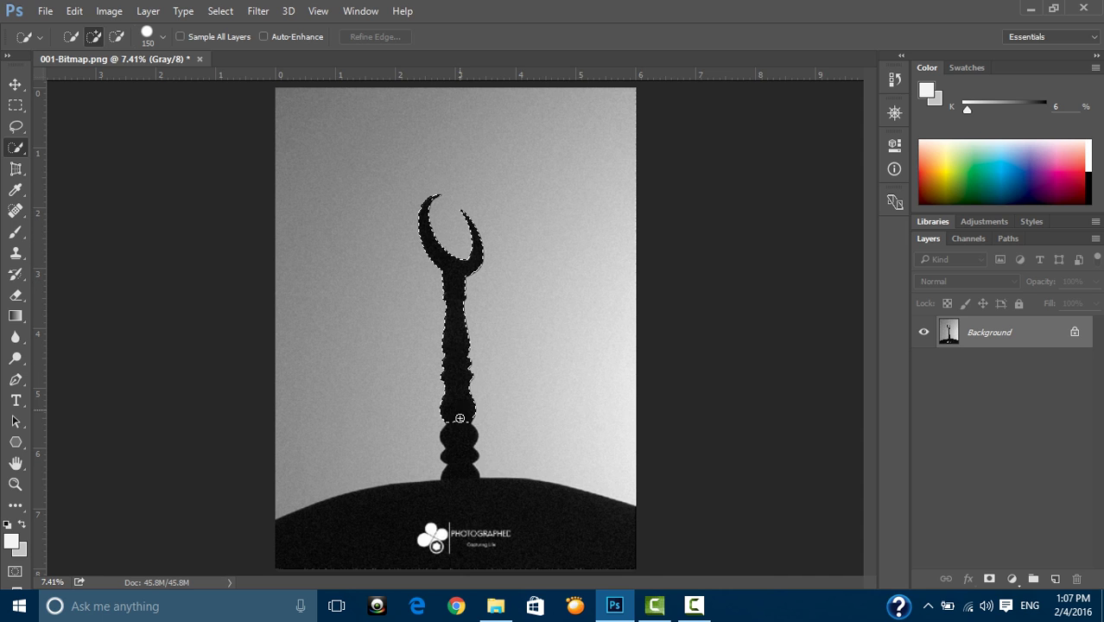
pyautogui.moveTo(458, 347)
pyautogui.mouseDown()
pyautogui.moveTo(469, 495)
pyautogui.moveTo(599, 565)
pyautogui.mouseUp()
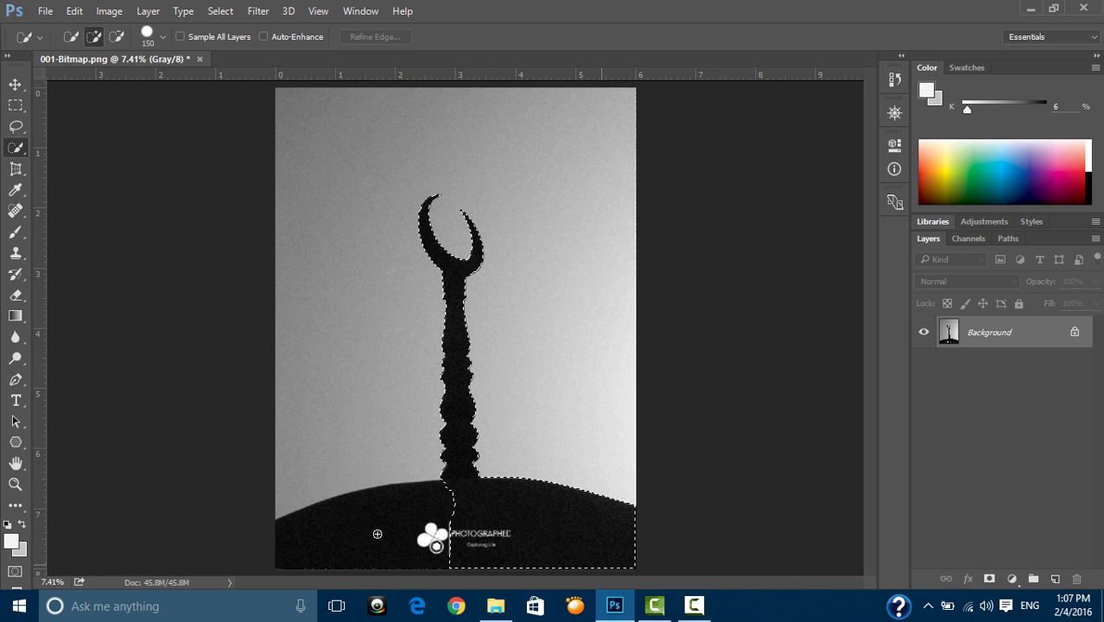
pyautogui.moveTo(375, 525); pyautogui.dragTo(450, 510)
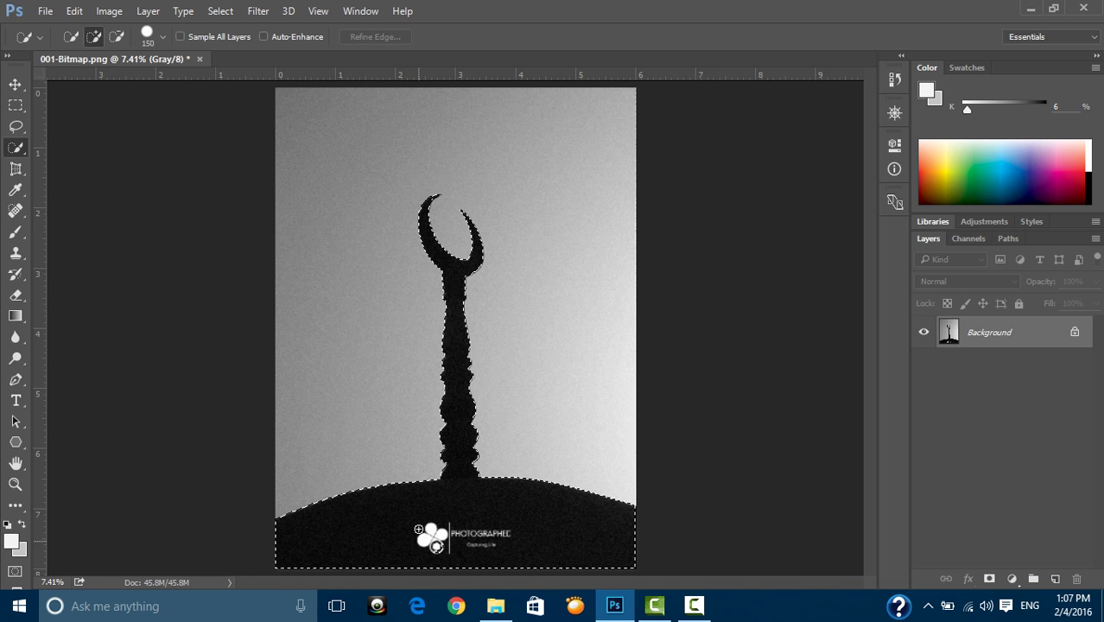
pyautogui.moveTo(454, 555); pyautogui.dragTo(542, 527)
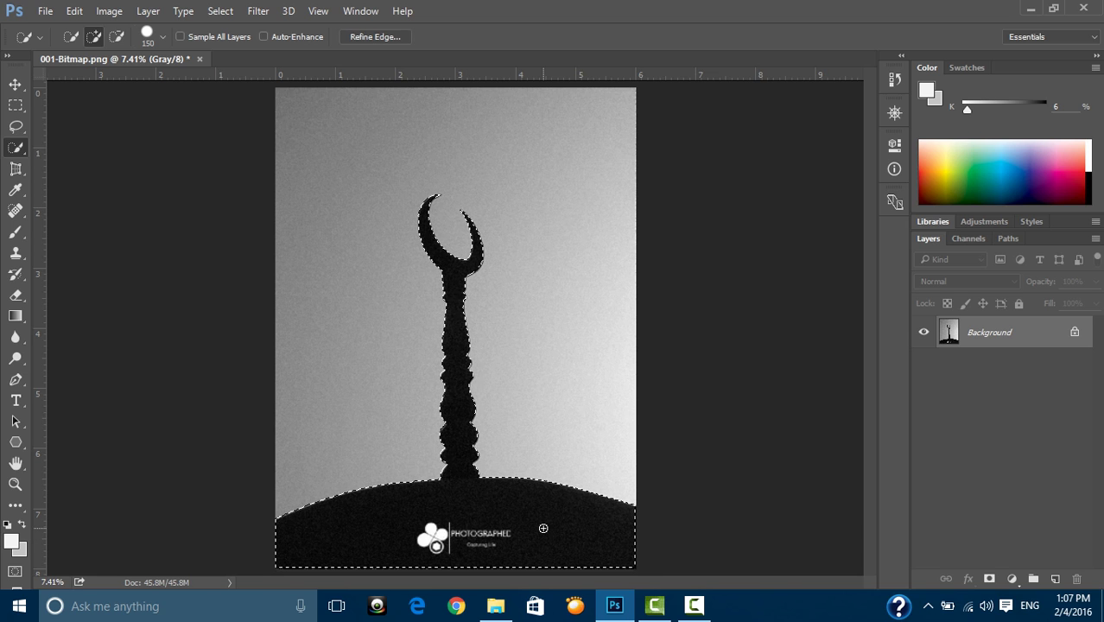
pyautogui.scroll(1, 271, 551)
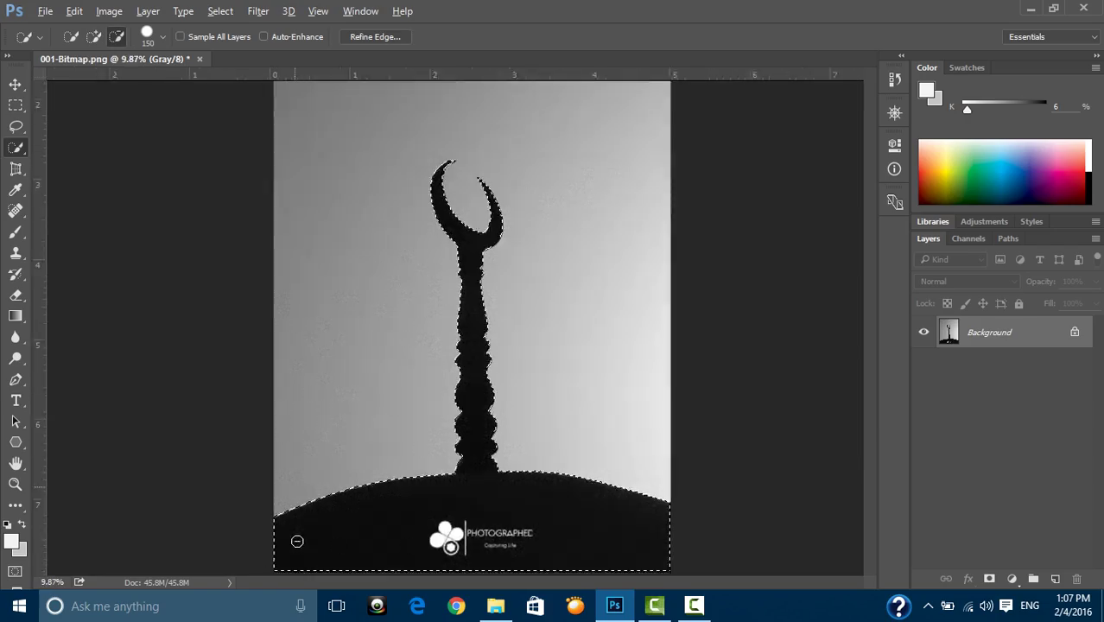
pyautogui.scroll(2, 280, 536)
pyautogui.scroll(2, 272, 524)
pyautogui.scroll(2, 271, 518)
pyautogui.scroll(1, 271, 518)
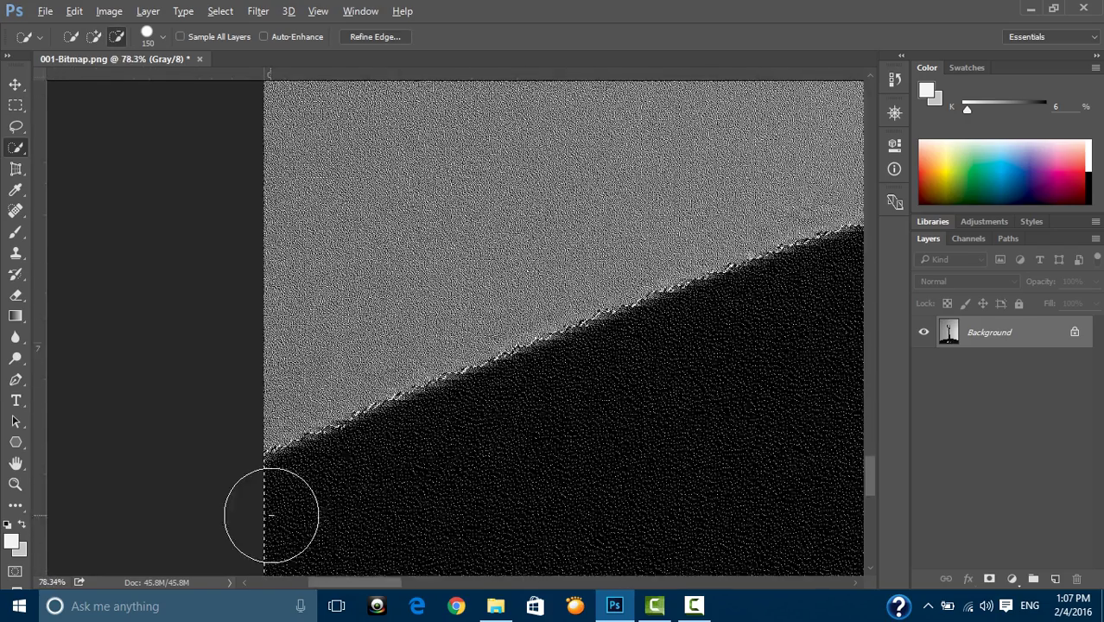
pyautogui.scroll(1, 271, 518)
pyautogui.scroll(2, 276, 509)
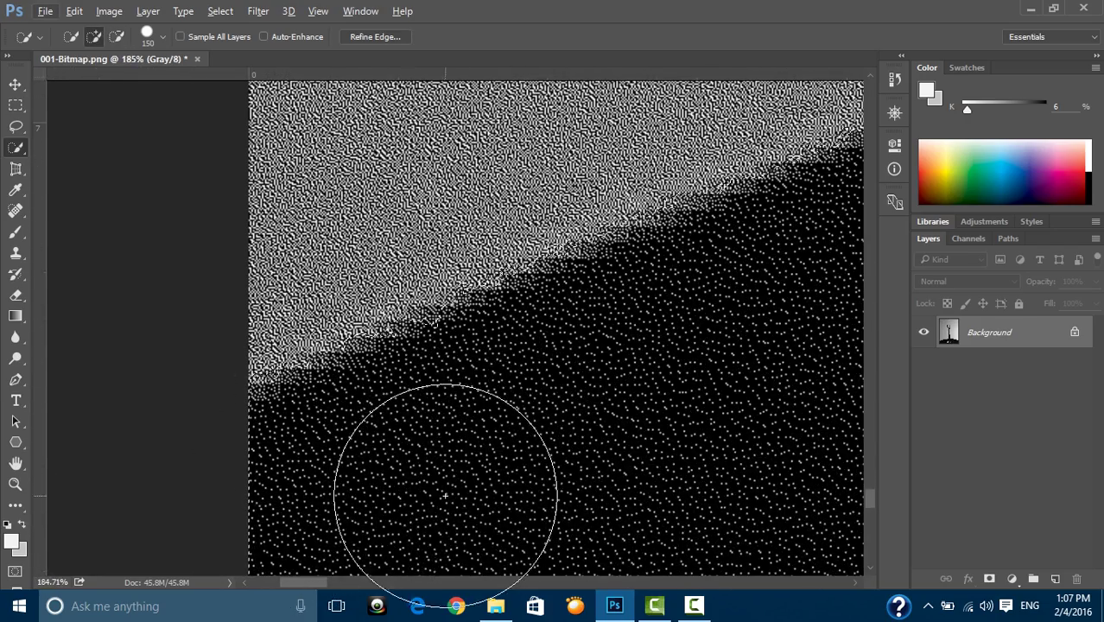
pyautogui.scroll(-2, 337, 445)
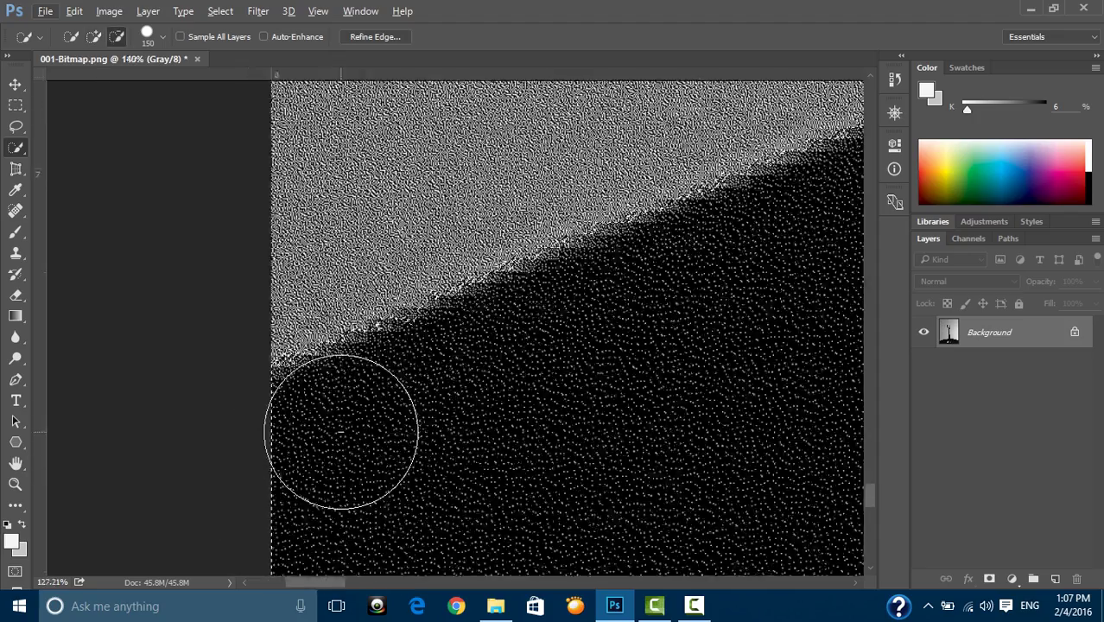
pyautogui.scroll(-2, 345, 431)
pyautogui.scroll(-2, 349, 414)
pyautogui.scroll(-2, 356, 412)
pyautogui.scroll(-1, 356, 412)
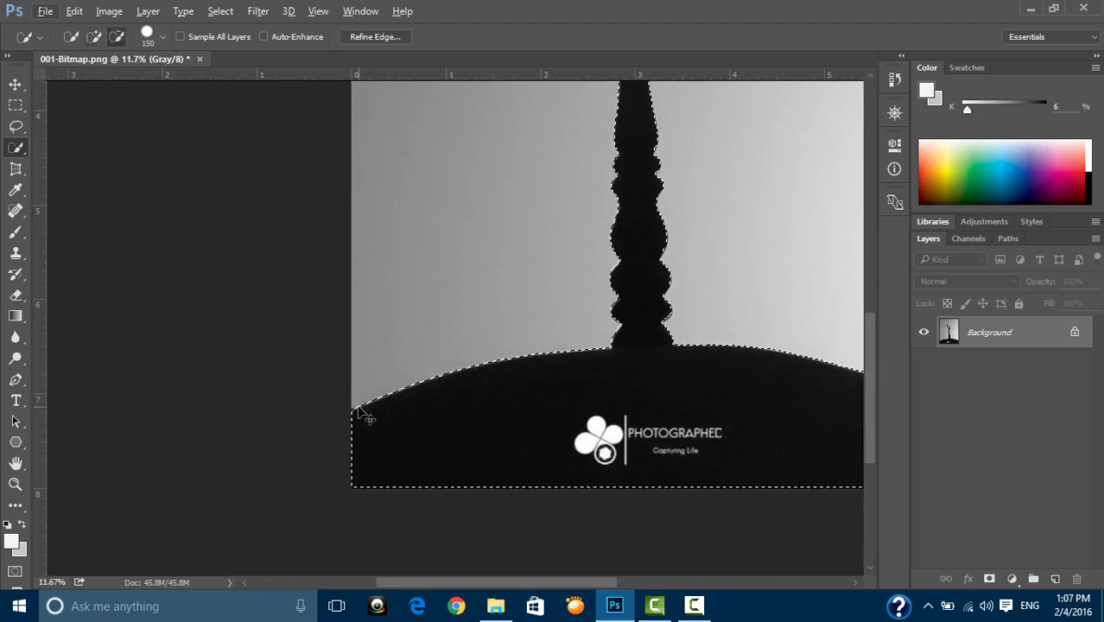
pyautogui.scroll(2, 641, 320)
pyautogui.scroll(3, 635, 313)
pyautogui.scroll(2, 634, 313)
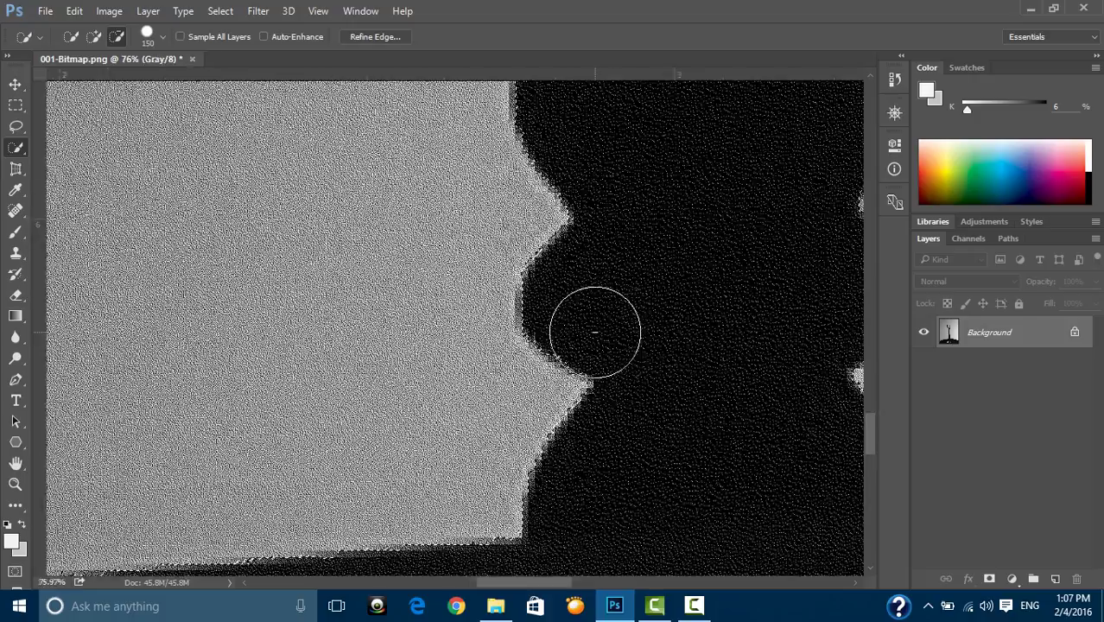
pyautogui.scroll(2, 592, 323)
pyautogui.scroll(2, 519, 381)
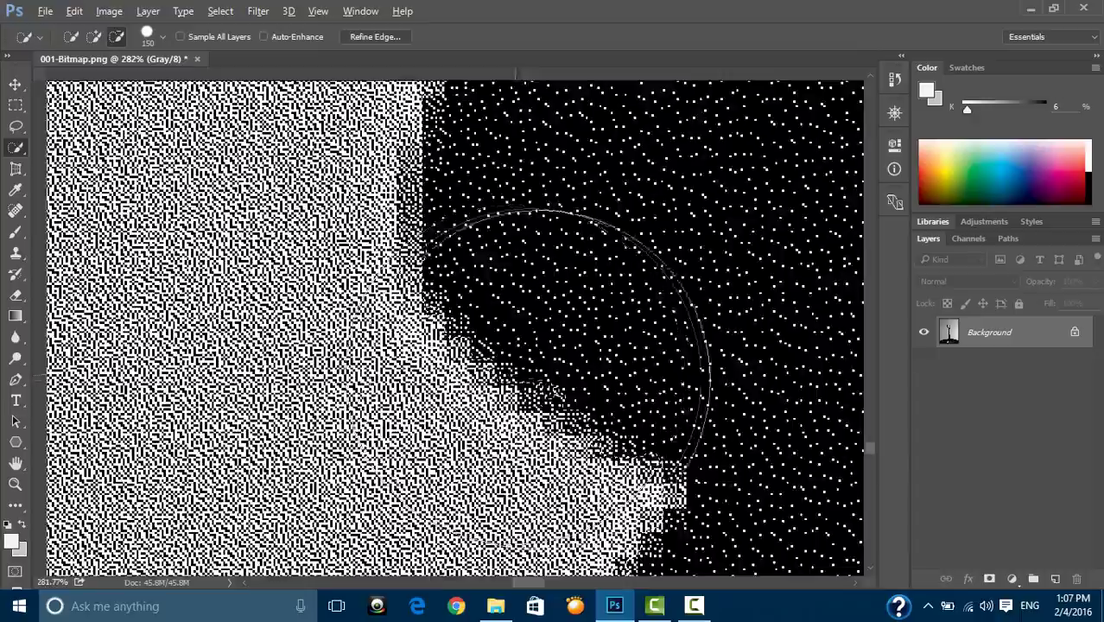
pyautogui.scroll(-1, 529, 407)
pyautogui.scroll(-3, 555, 382)
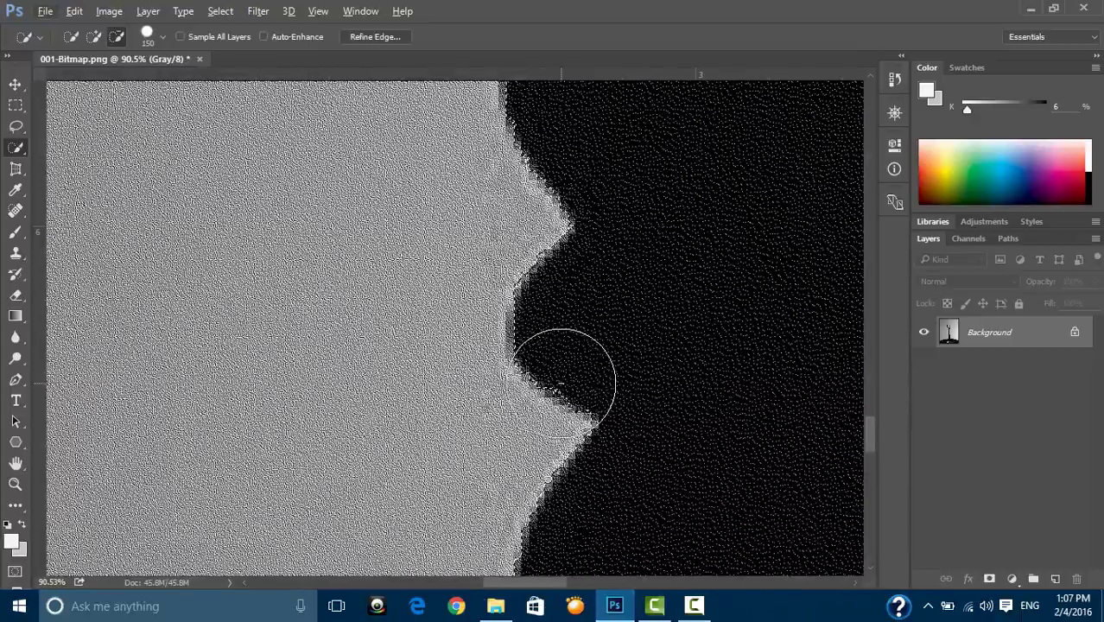
pyautogui.scroll(-2, 561, 381)
pyautogui.scroll(-2, 560, 335)
pyautogui.scroll(-2, 560, 339)
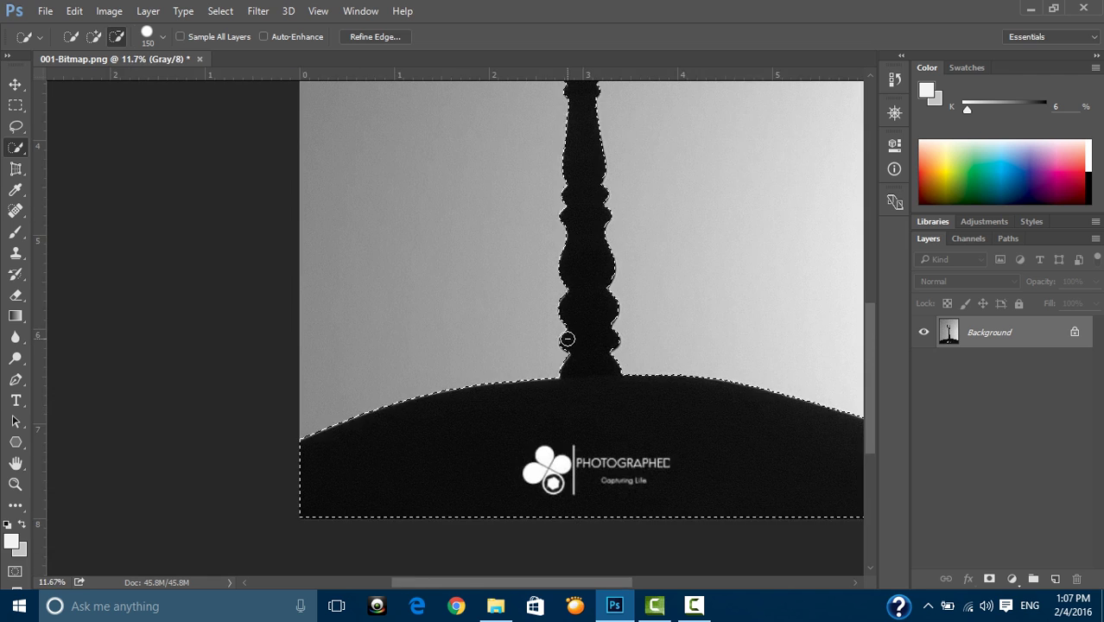
pyautogui.scroll(-2, 566, 340)
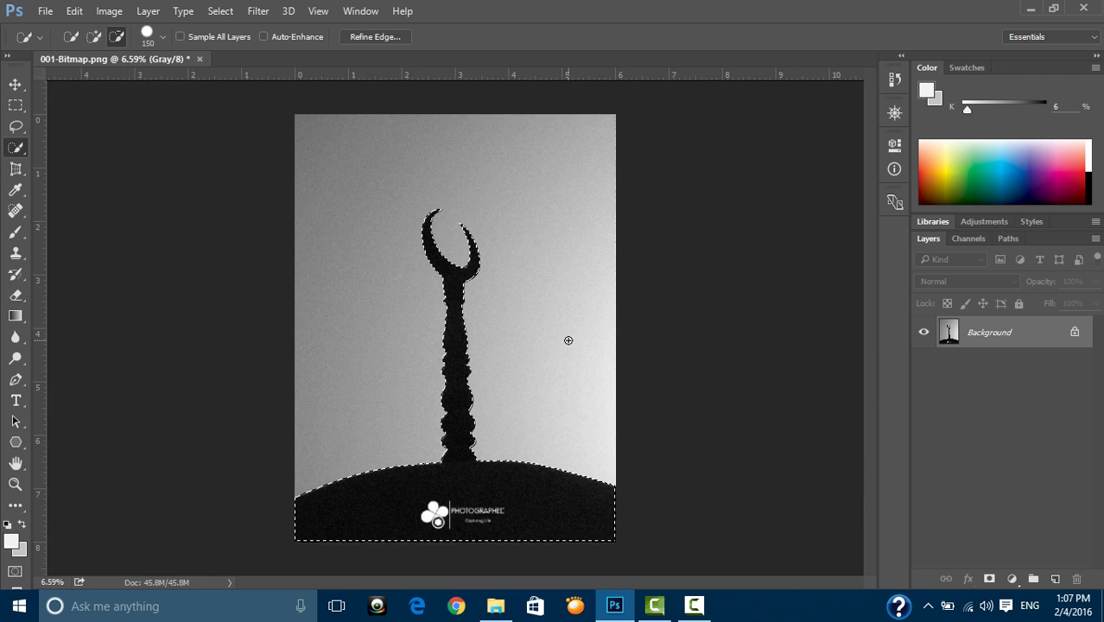
# Draw an ellipse-shape circle around the crescent and upper stem.
pyautogui.click(17, 442)
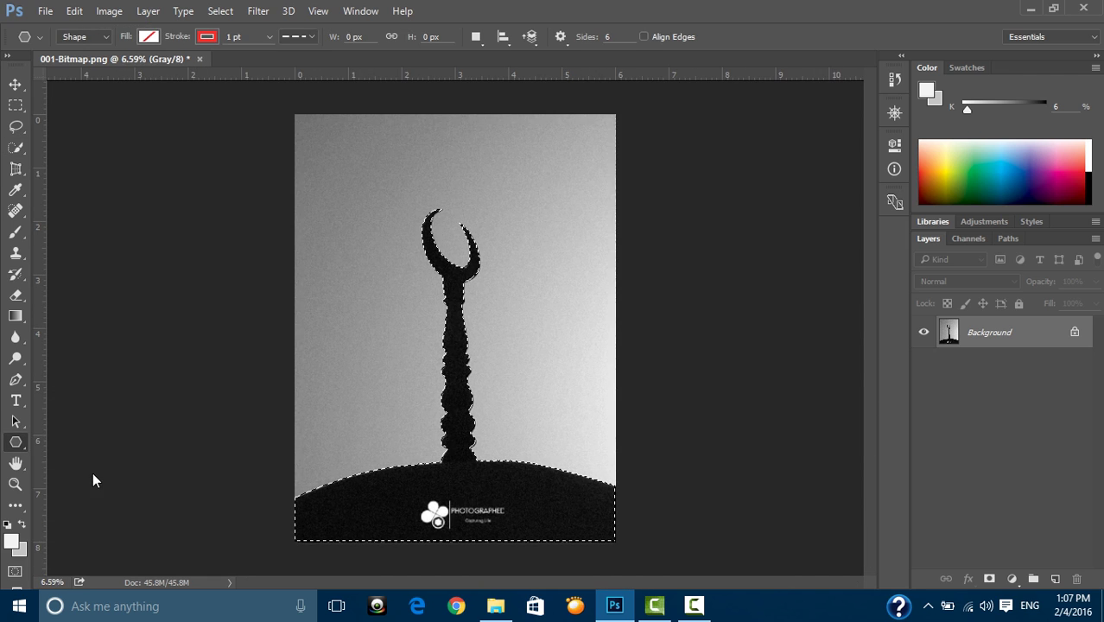
pyautogui.hotkey('shift', 'u')
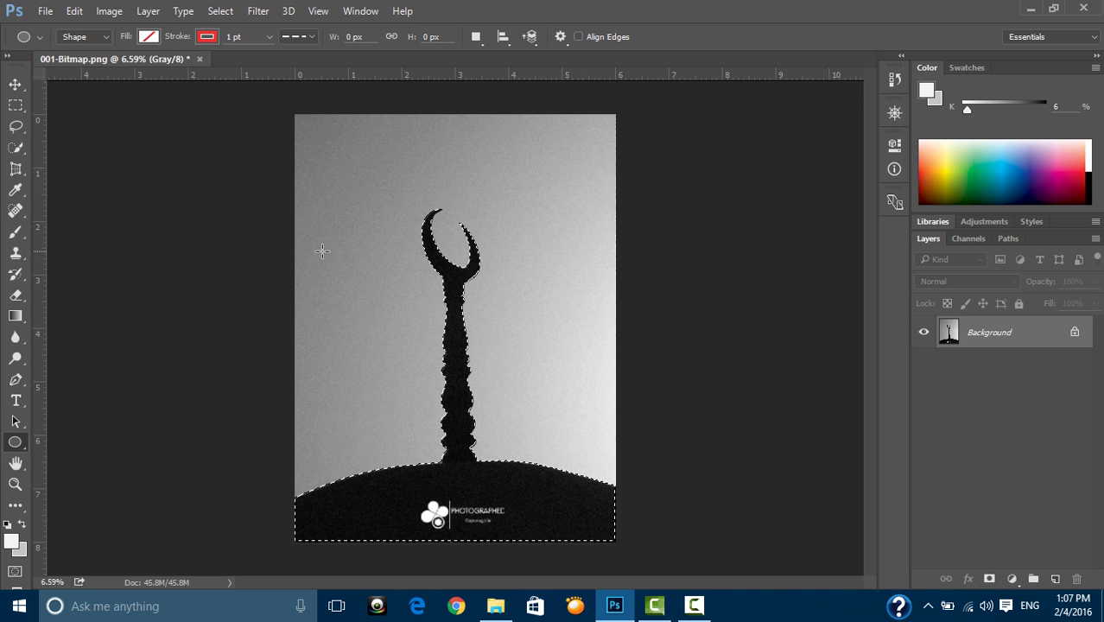
pyautogui.moveTo(389, 183)
pyautogui.mouseDown()
pyautogui.moveTo(554, 377)
pyautogui.moveTo(594, 389)
pyautogui.mouseUp()
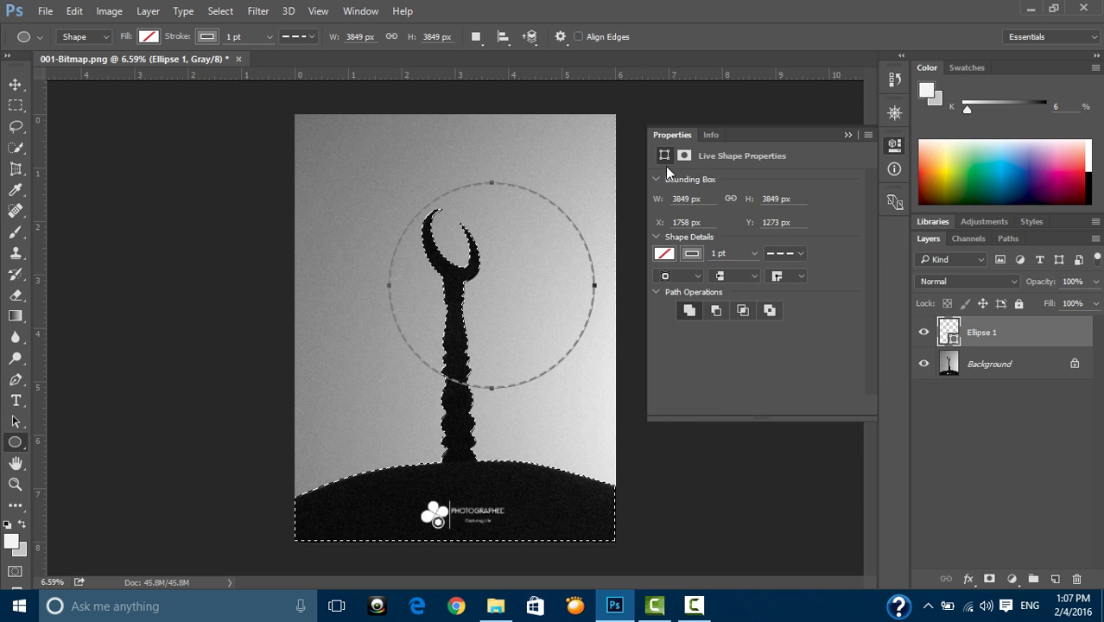
# Set the circle's fill to black from the swatches.
pyautogui.click(708, 136)
pyautogui.click(680, 136)
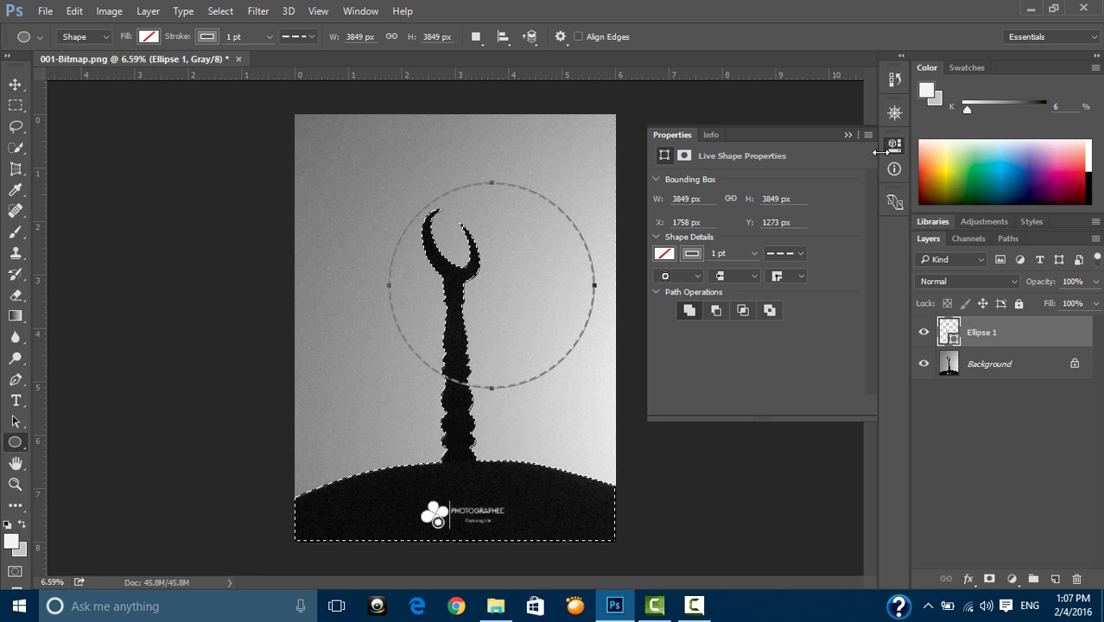
pyautogui.click(664, 254)
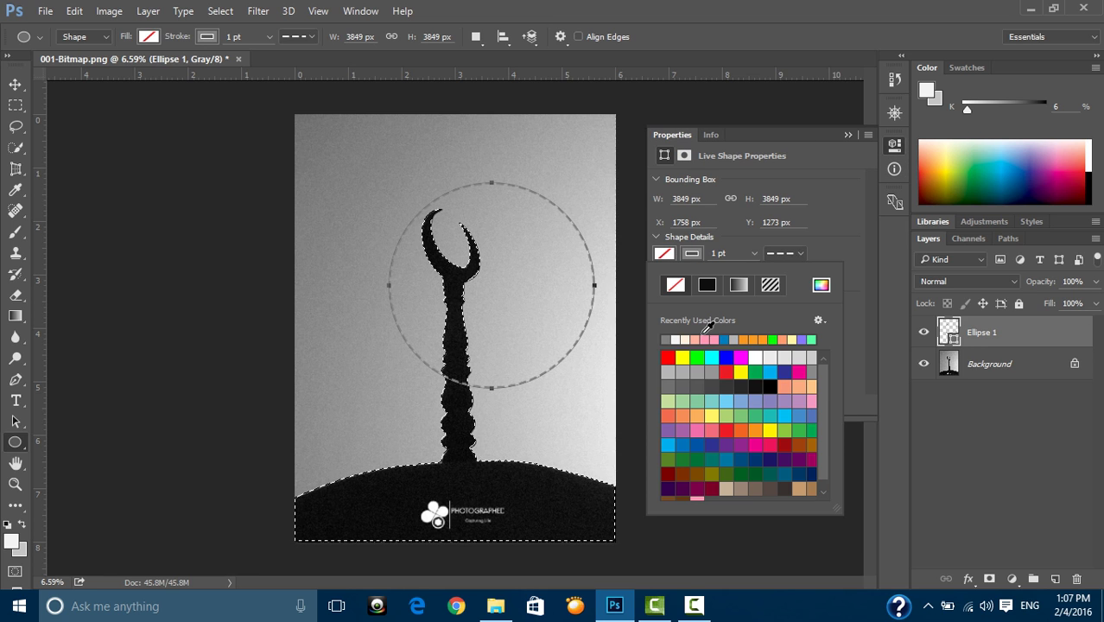
pyautogui.click(665, 341)
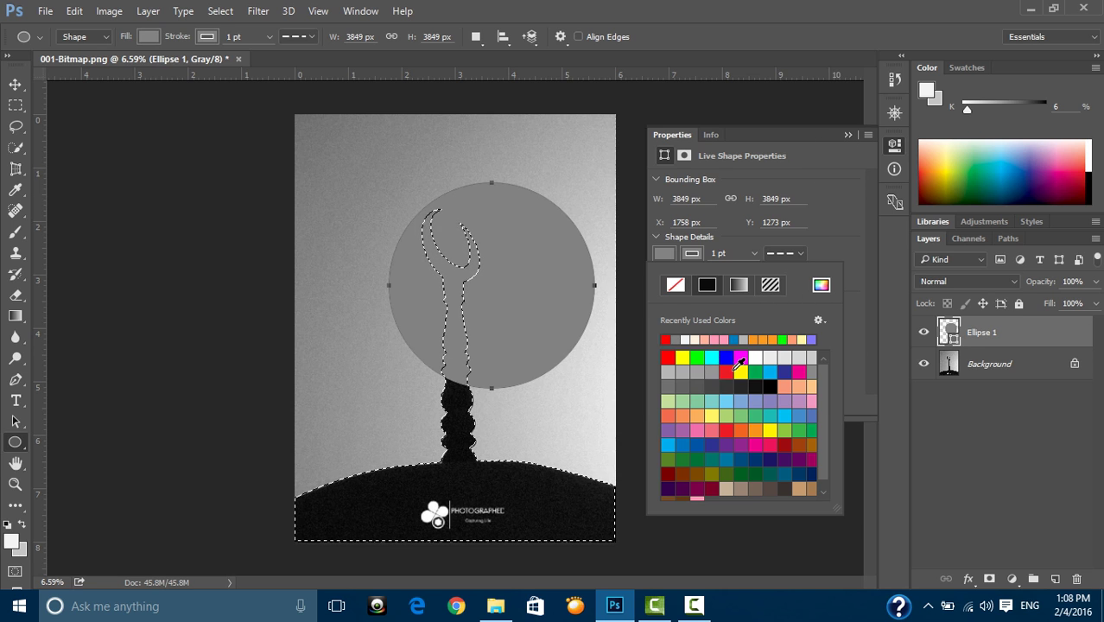
pyautogui.click(777, 386)
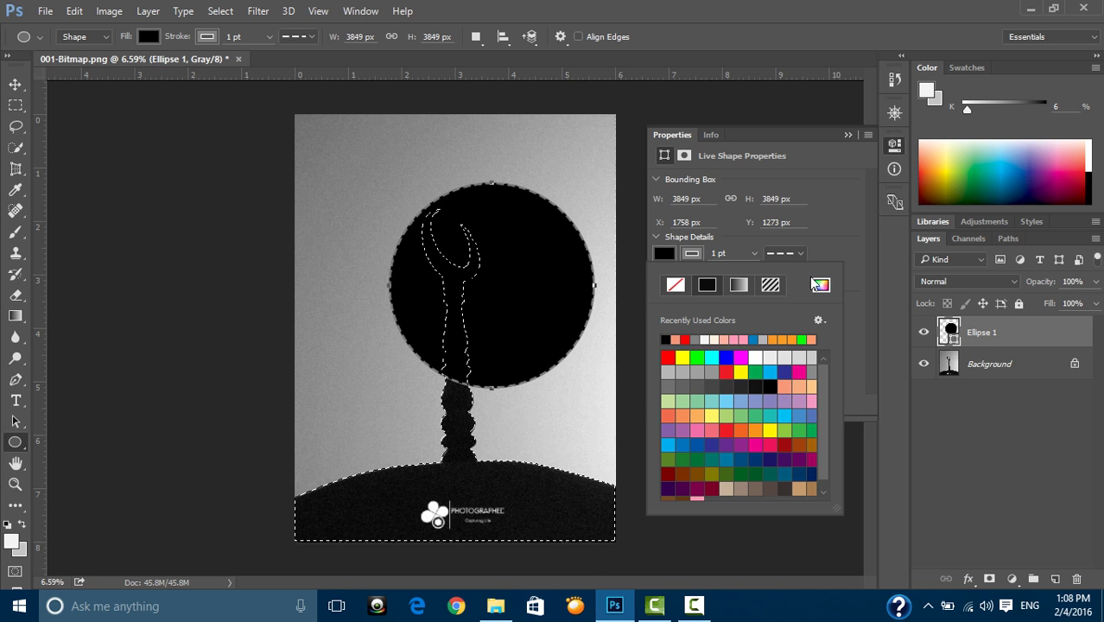
pyautogui.click(848, 134)
# Deselect the silhouette selection and make the Ellipse 1 layer active.
pyautogui.click(15, 84)
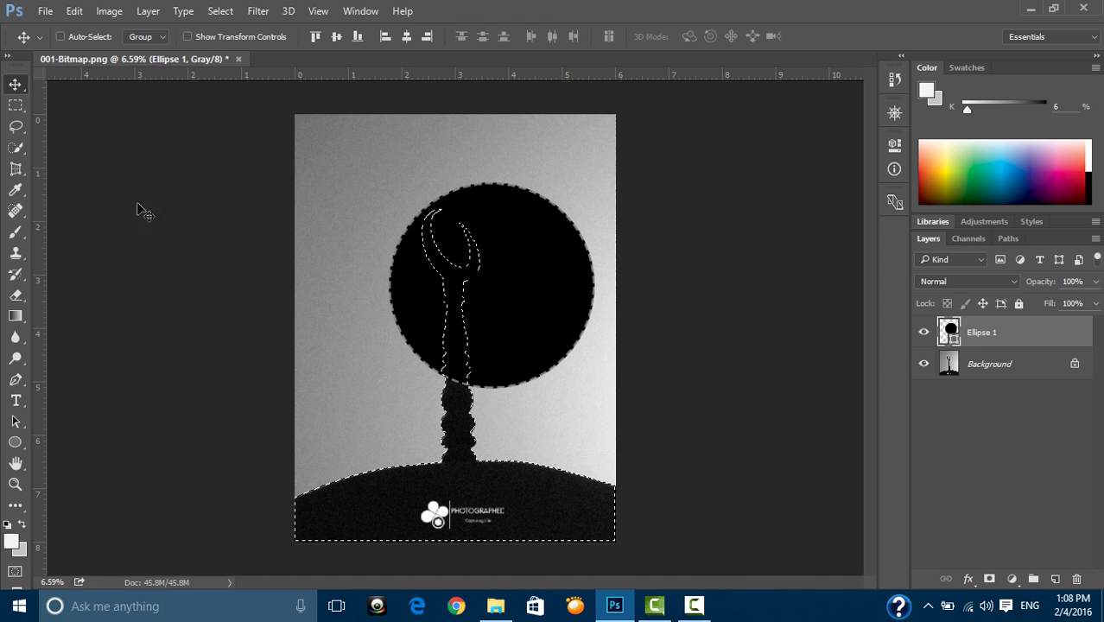
pyautogui.click(15, 105)
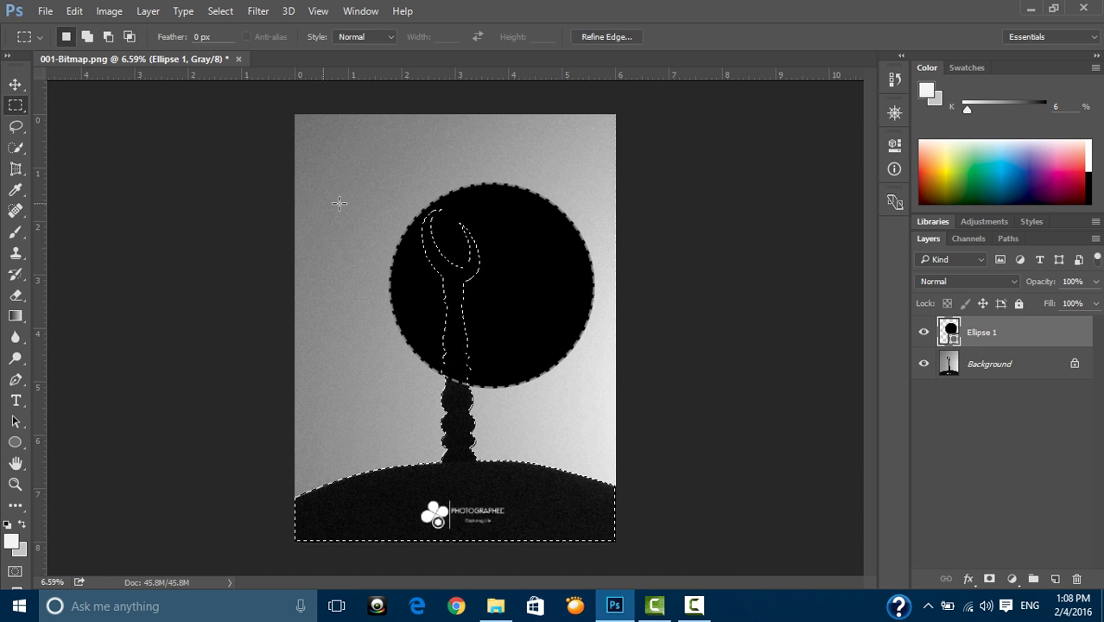
pyautogui.rightClick(393, 188)
pyautogui.click(428, 192)
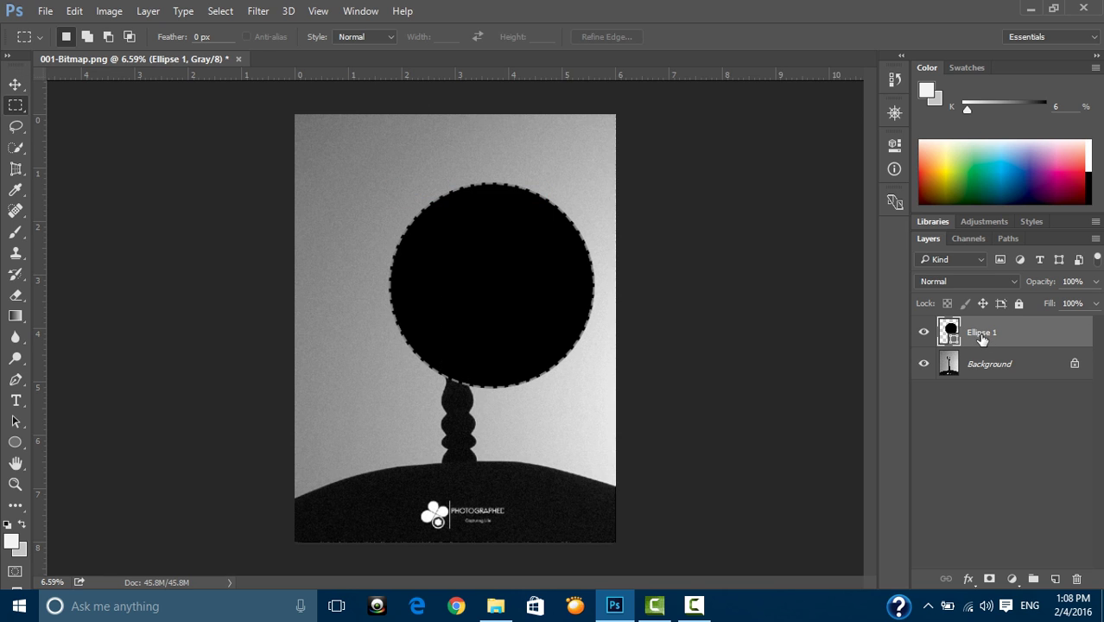
pyautogui.click(980, 367)
pyautogui.hotkey('alt', ']')
# Move the black circle toward the page centre and apply a free transform.
pyautogui.click(16, 84)
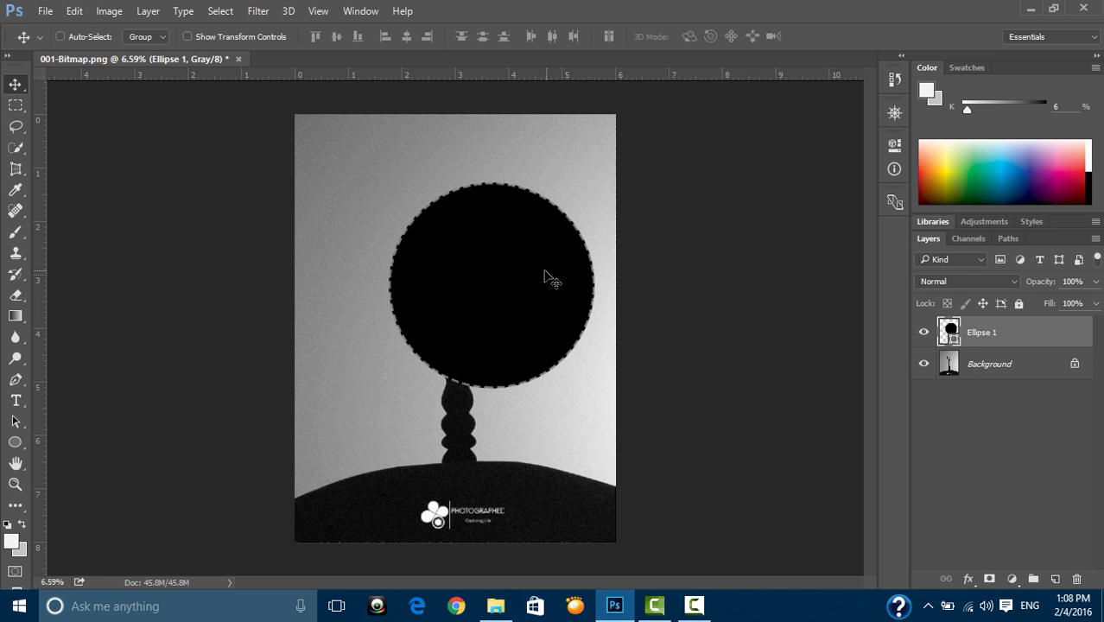
pyautogui.moveTo(544, 271); pyautogui.dragTo(526, 276)
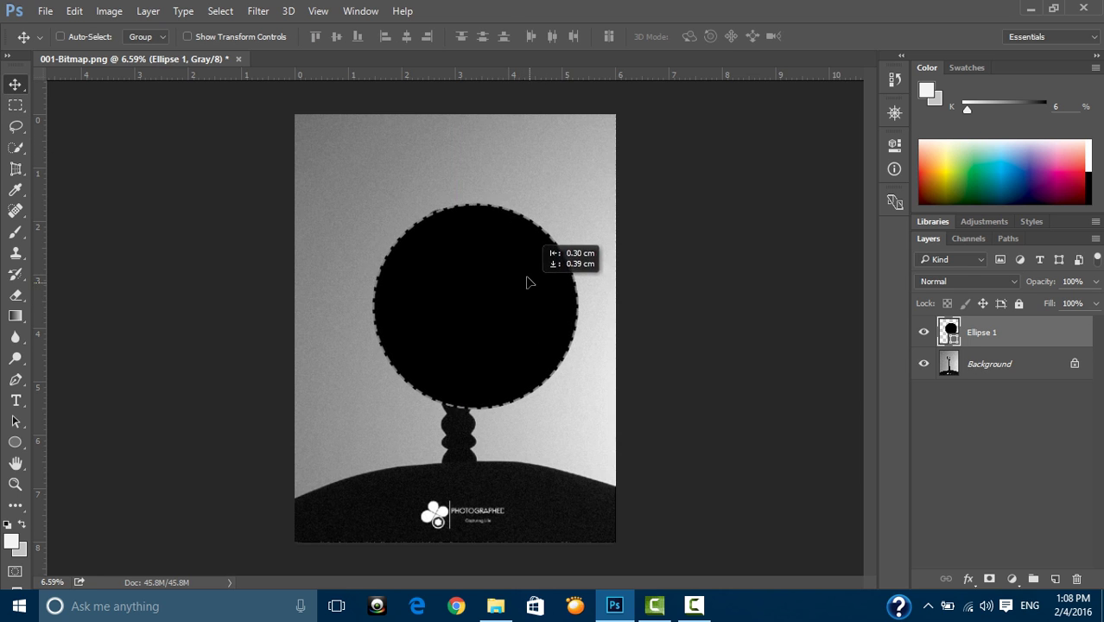
pyautogui.moveTo(530, 283); pyautogui.dragTo(517, 293)
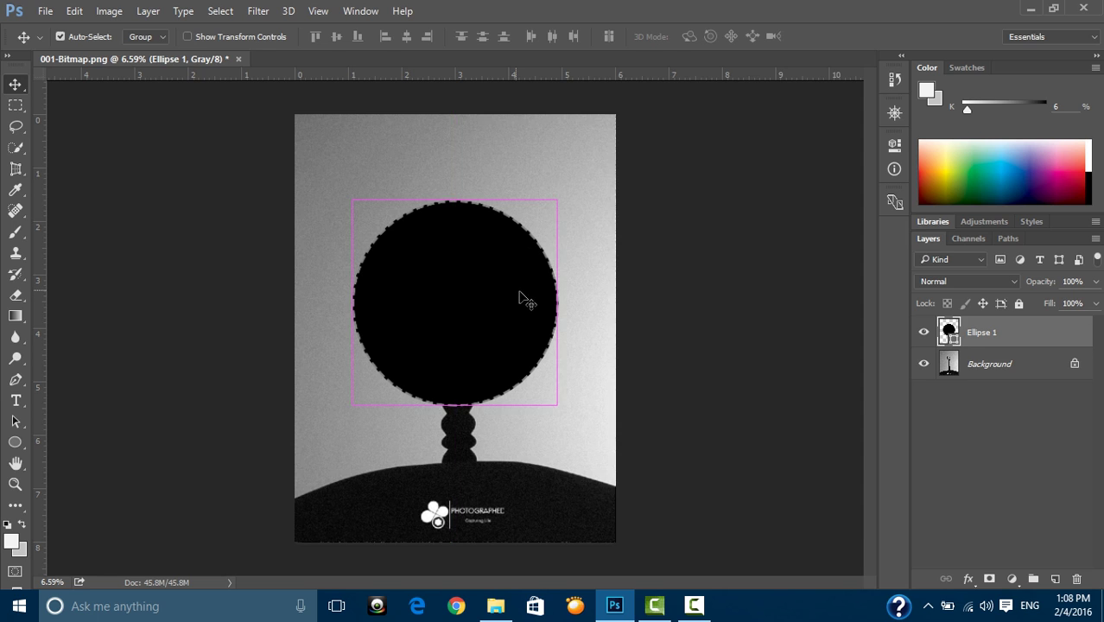
pyautogui.hotkey('ctrl', 't')
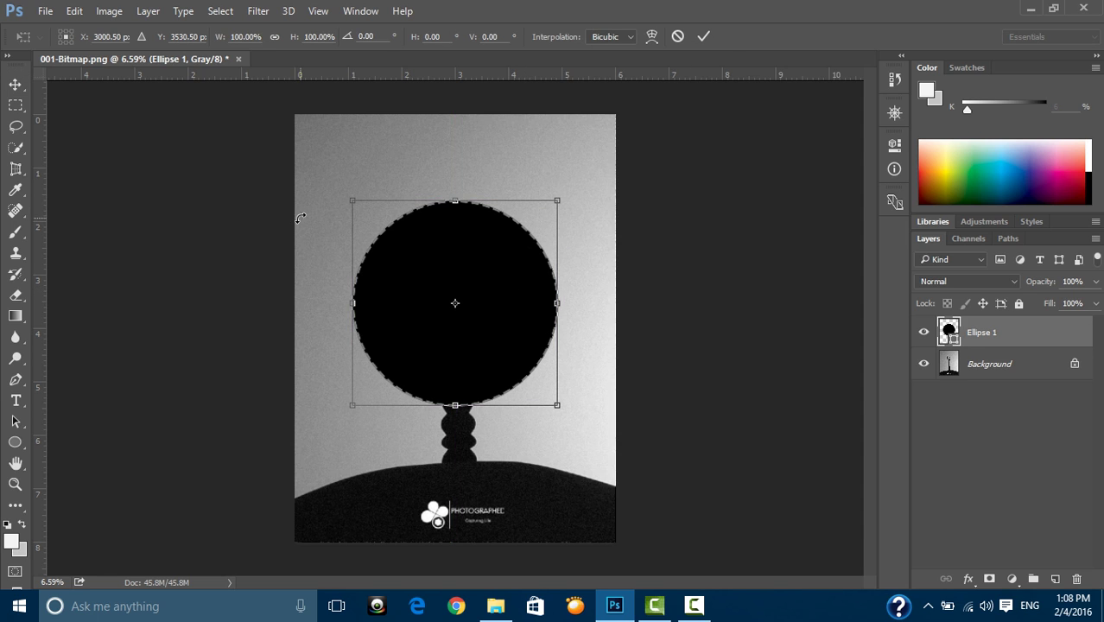
pyautogui.press('Return')
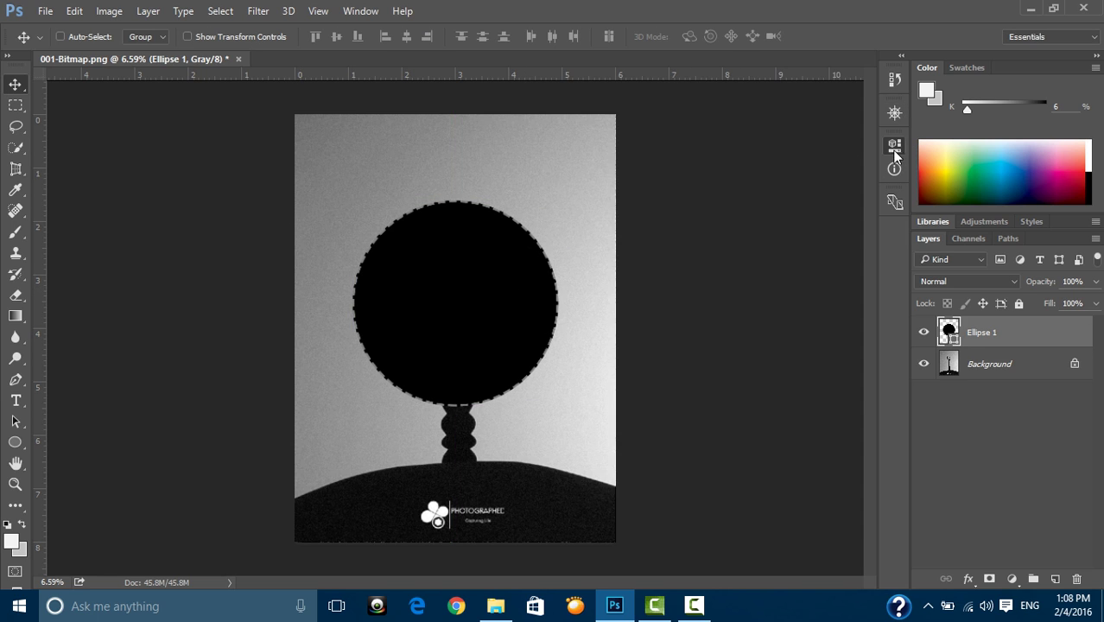
# Remove the circle's outline and nudge it over the crescent.
pyautogui.click(895, 148)
pyautogui.click(692, 253)
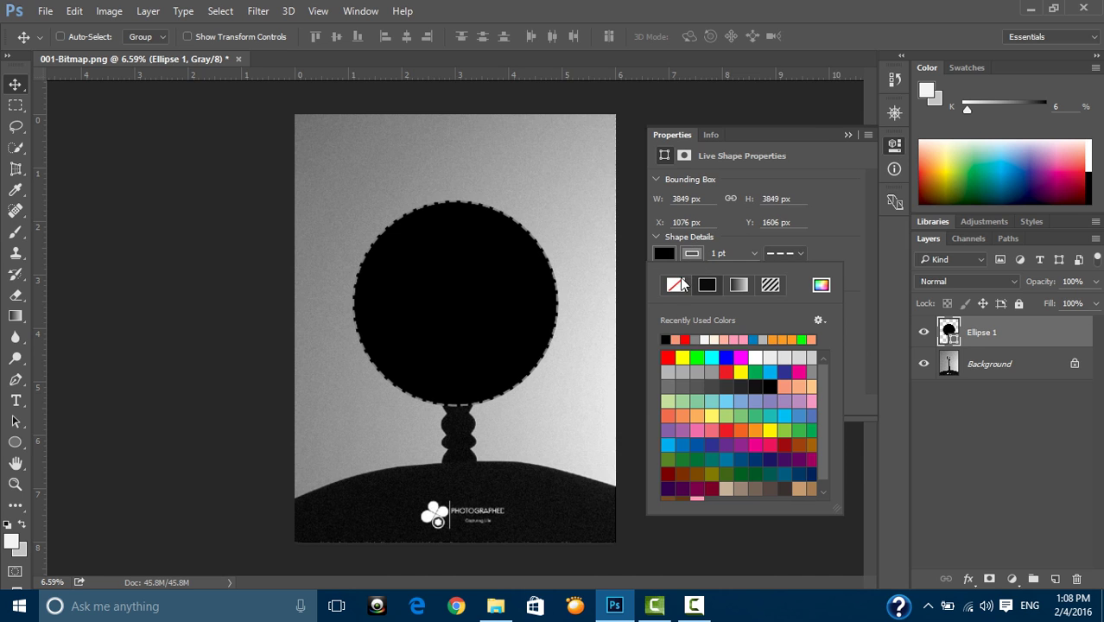
pyautogui.click(681, 285)
pyautogui.click(842, 134)
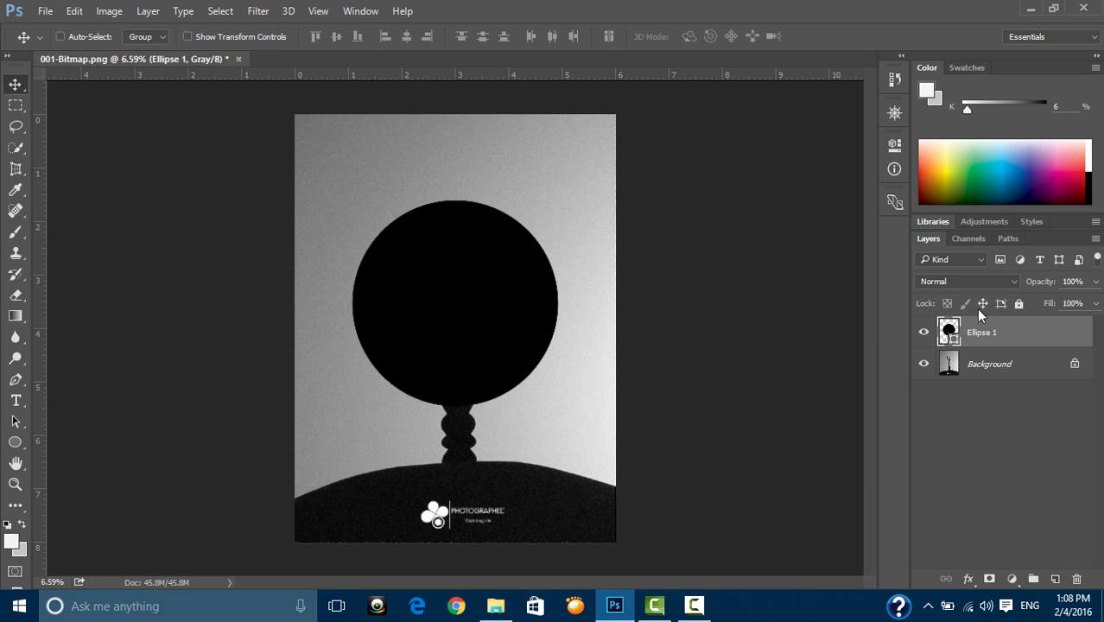
pyautogui.moveTo(529, 303)
pyautogui.mouseDown()
pyautogui.moveTo(498, 323)
pyautogui.moveTo(538, 309)
pyautogui.moveTo(527, 306)
pyautogui.mouseUp()
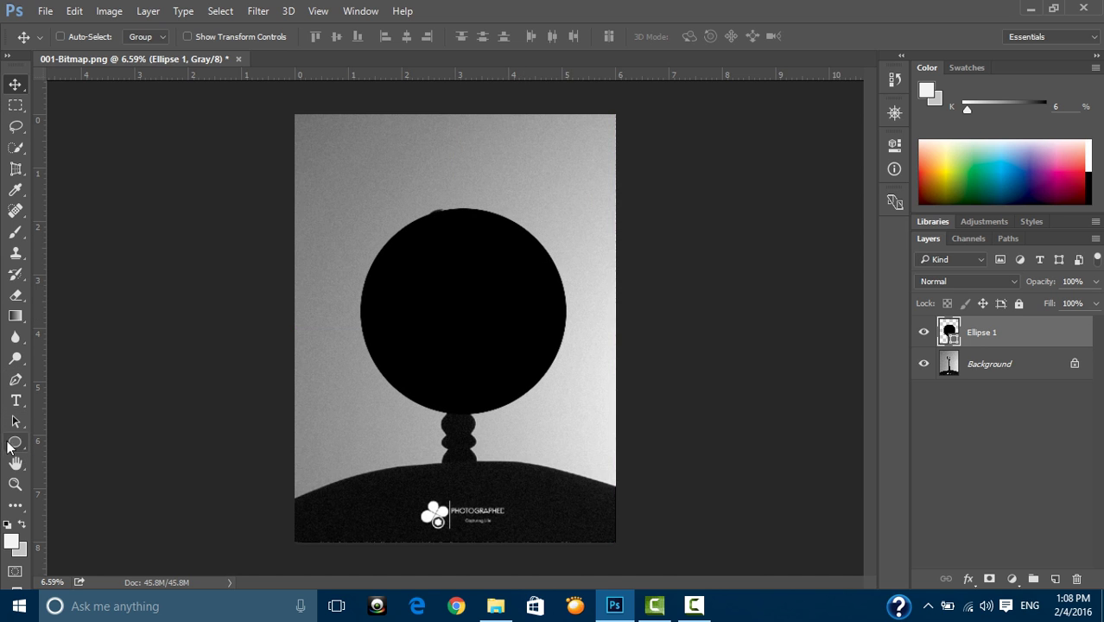
# Test a quick selection inside the circle, deselect, and delete the Ellipse 1 layer.
pyautogui.click(16, 146)
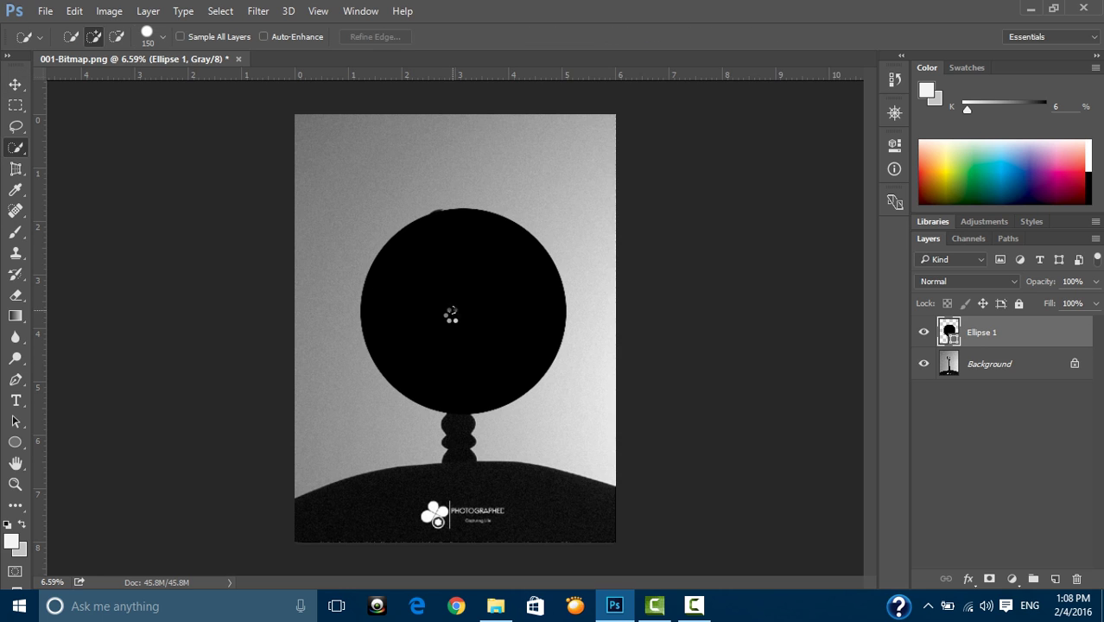
pyautogui.moveTo(451, 314)
pyautogui.mouseDown()
pyautogui.moveTo(502, 253)
pyautogui.moveTo(389, 279)
pyautogui.moveTo(444, 339)
pyautogui.moveTo(509, 313)
pyautogui.mouseUp()
pyautogui.hotkey('ctrl', 'd')
pyautogui.hotkey('ctrl', 'd')
pyautogui.press('Delete')
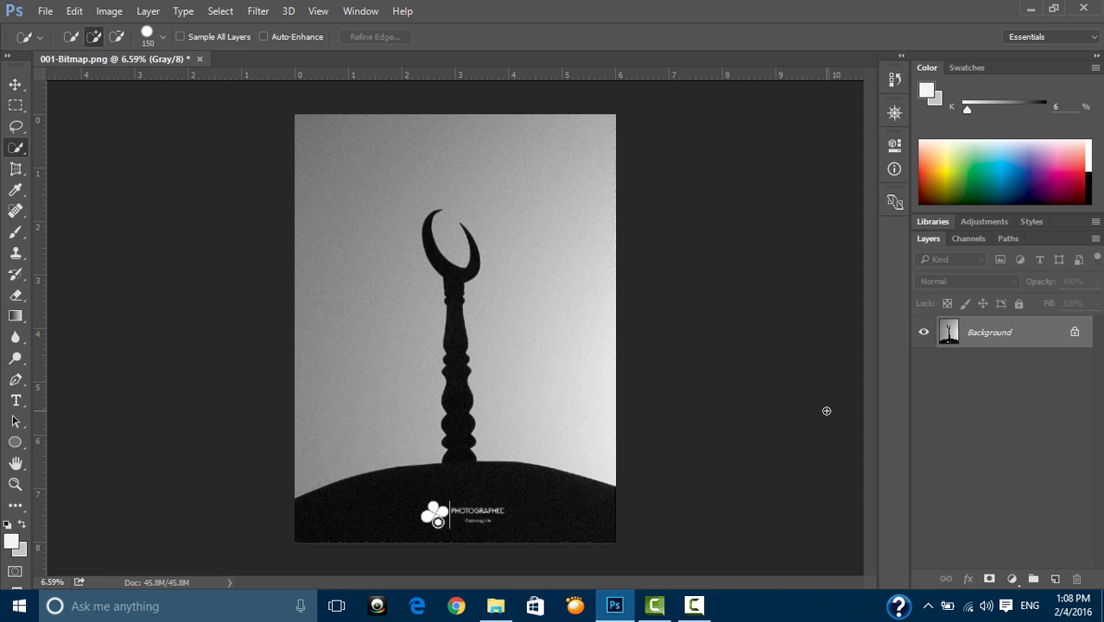
# Draw a new circle around the crescent with black fill and no outline.
pyautogui.click(15, 444)
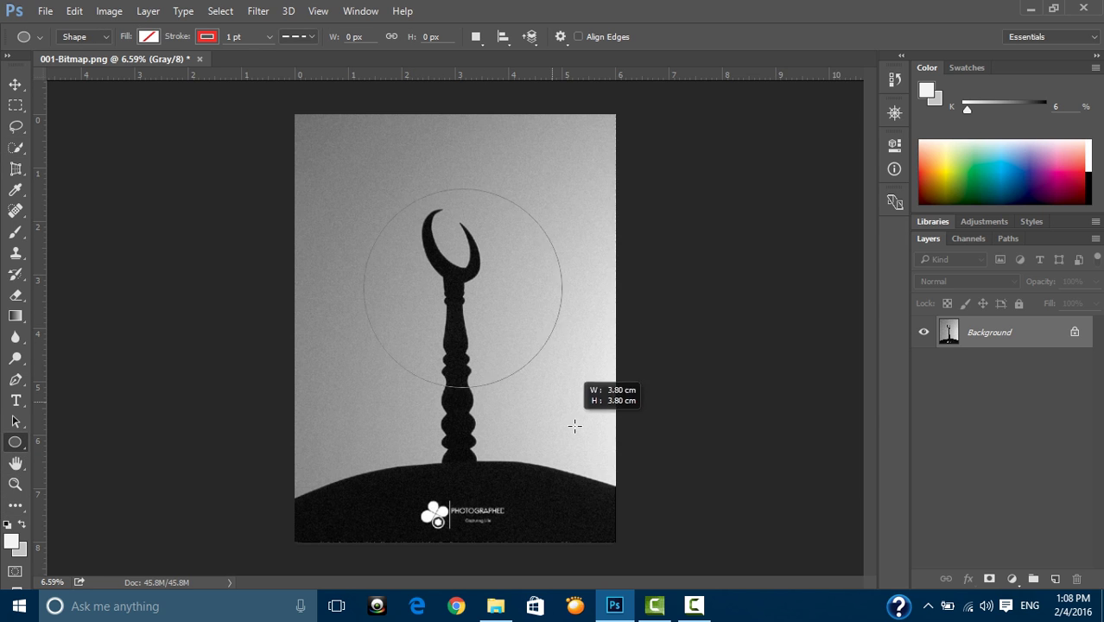
pyautogui.moveTo(364, 188); pyautogui.dragTo(600, 425)
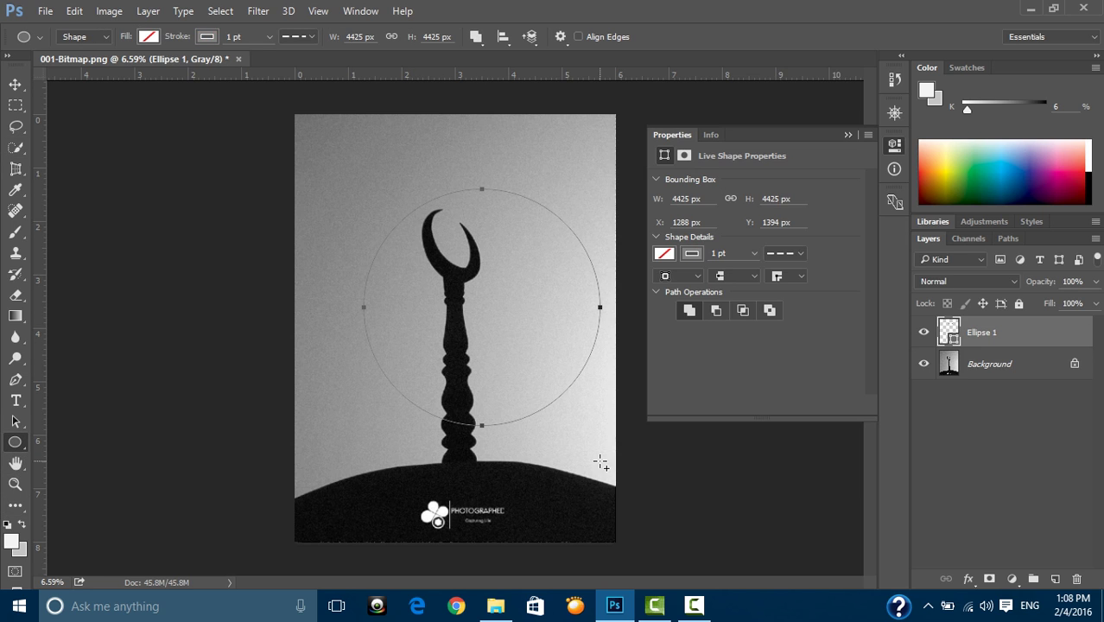
pyautogui.click(667, 257)
pyautogui.click(706, 288)
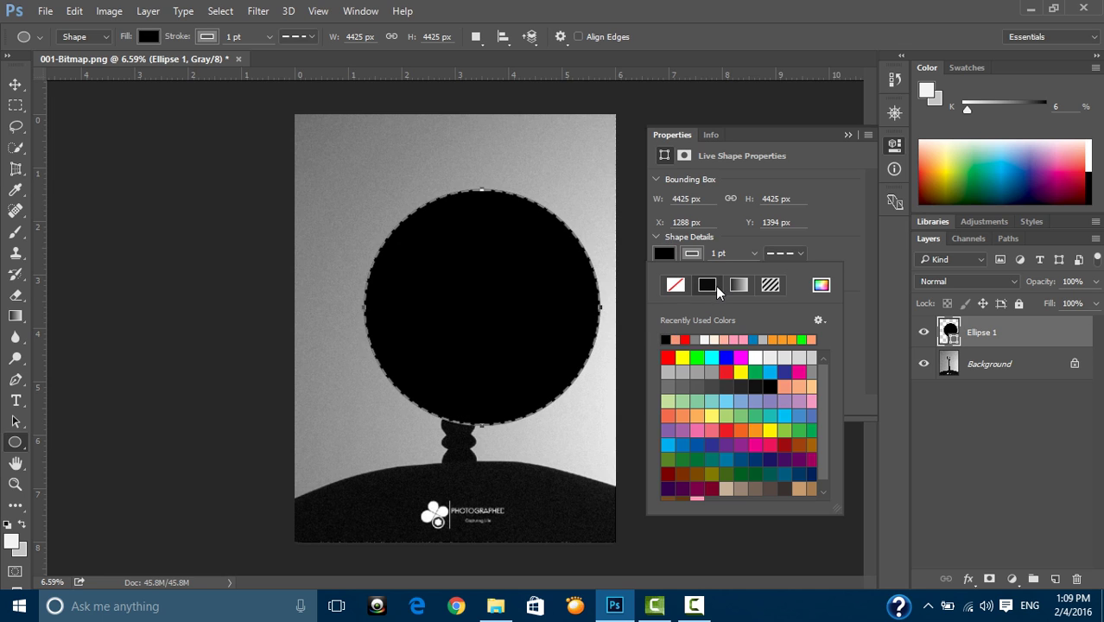
pyautogui.click(679, 287)
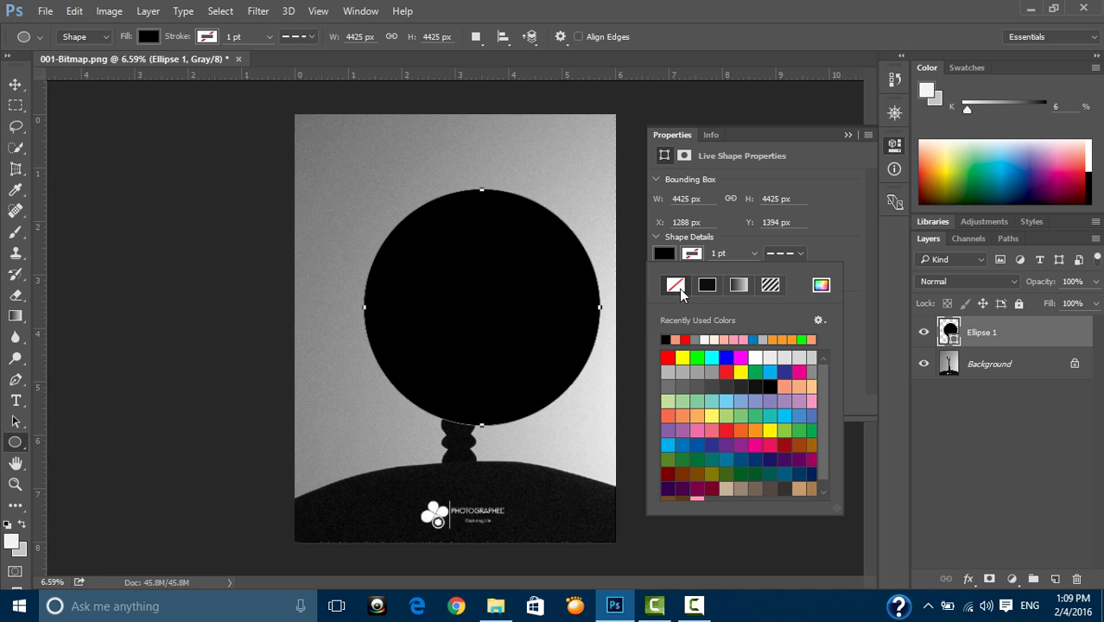
pyautogui.click(830, 183)
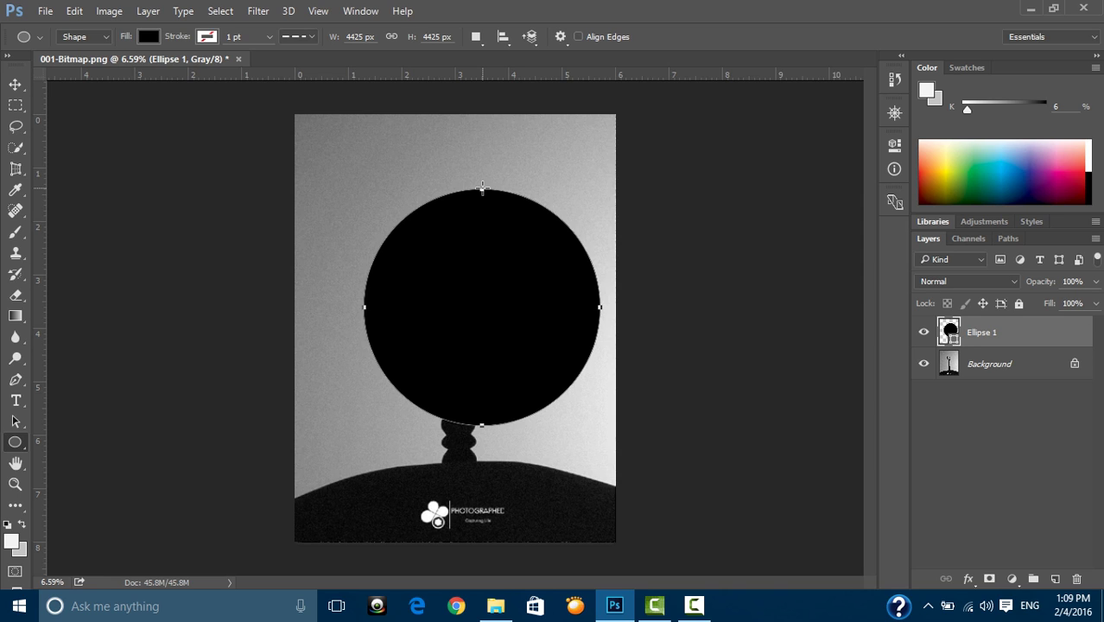
# Delete the new circle layer and bring up the Session-002 folder in File Explorer.
pyautogui.click(16, 84)
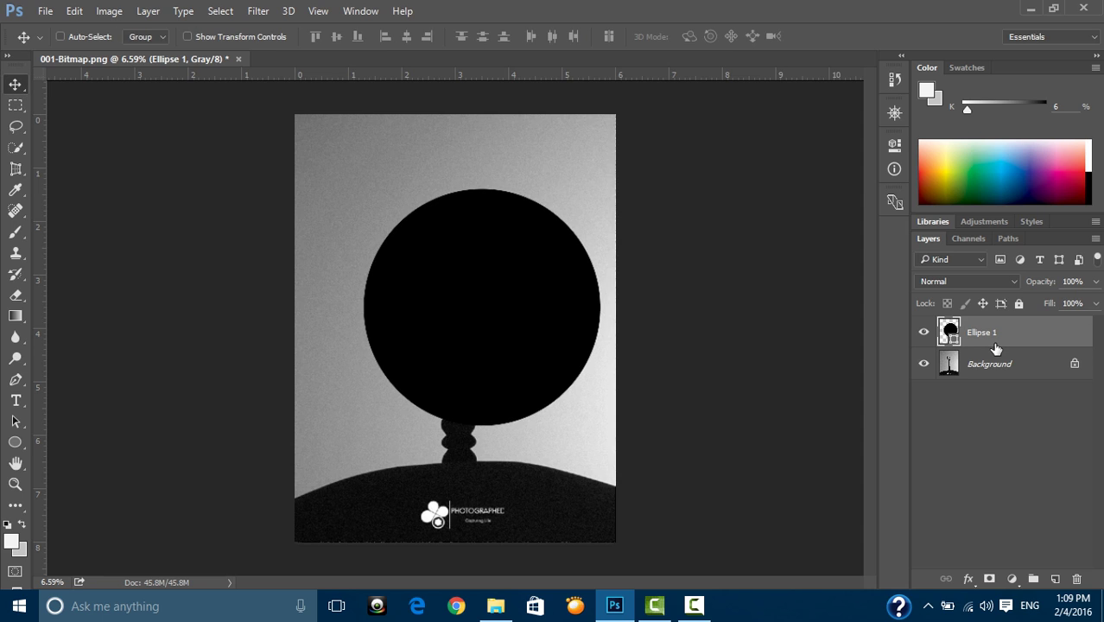
pyautogui.press('Delete')
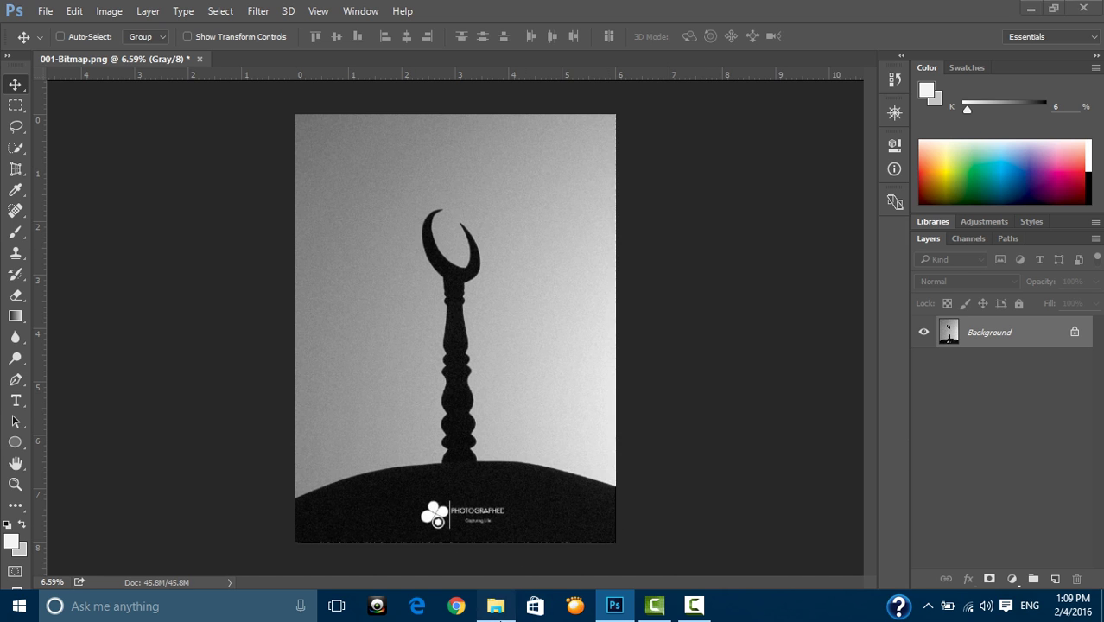
pyautogui.click(495, 606)
# Select 002-Gray Scale and 003-colorhex and drag both into Photoshop to open them.
pyautogui.click(281, 111)
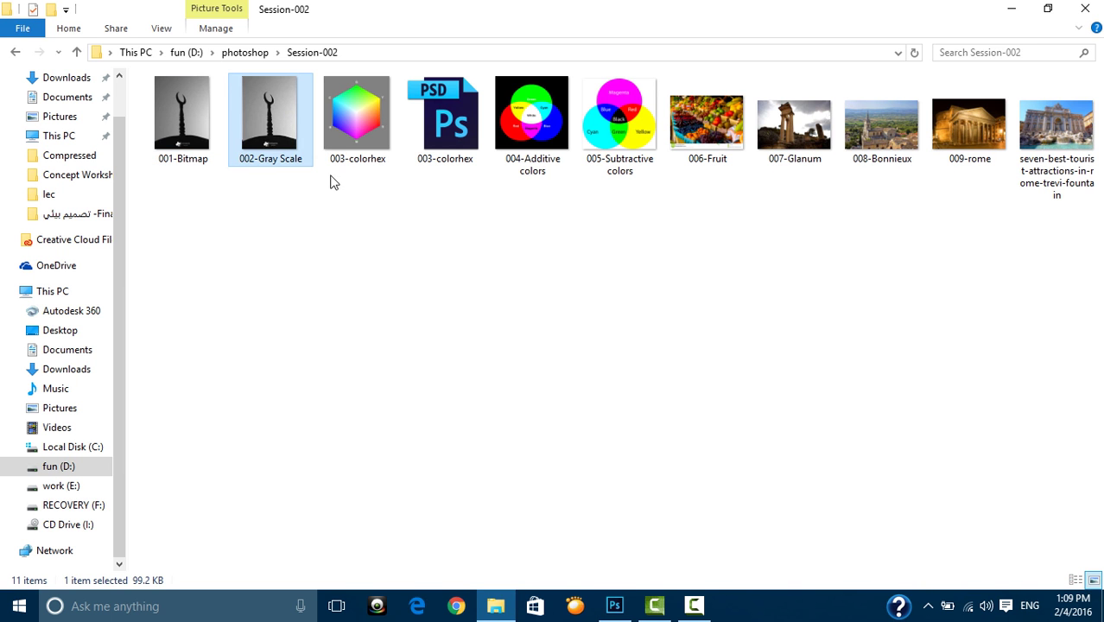
pyautogui.keyDown('ctrl'); pyautogui.click(341, 134); pyautogui.keyUp('ctrl')
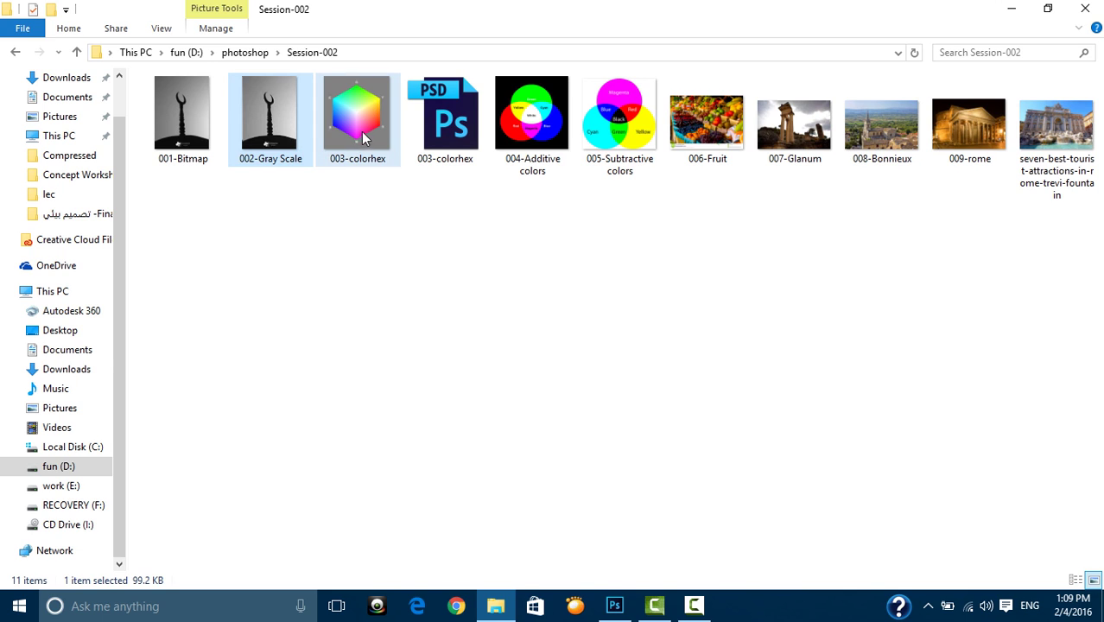
pyautogui.moveTo(351, 113); pyautogui.dragTo(629, 507)
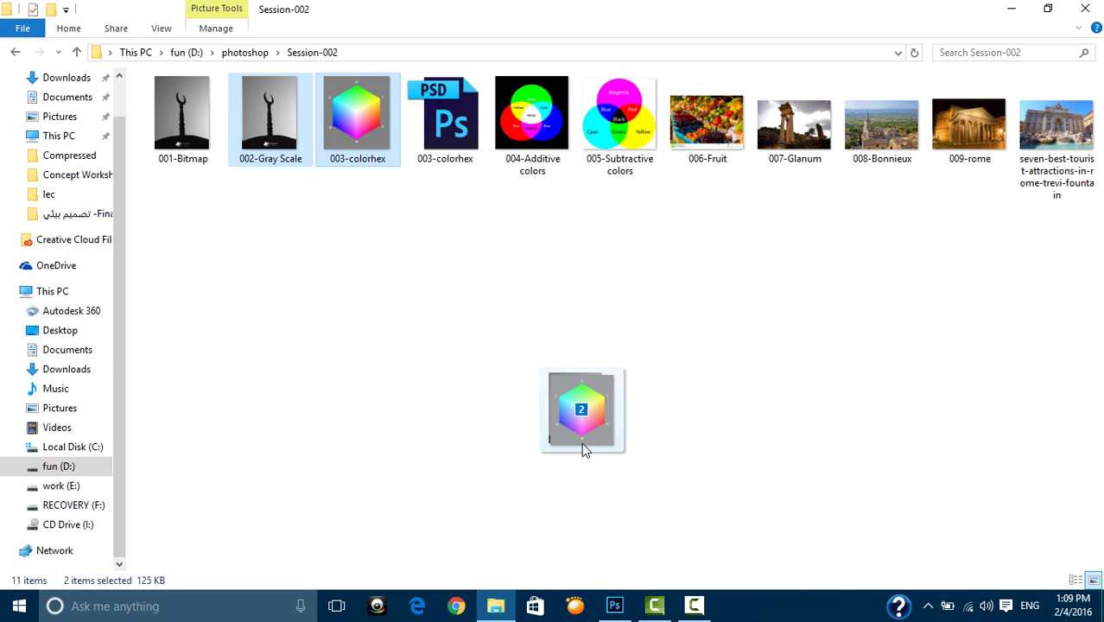
pyautogui.moveTo(629, 508)
pyautogui.mouseDown()
pyautogui.moveTo(616, 607)
pyautogui.moveTo(325, 56)
pyautogui.mouseUp()
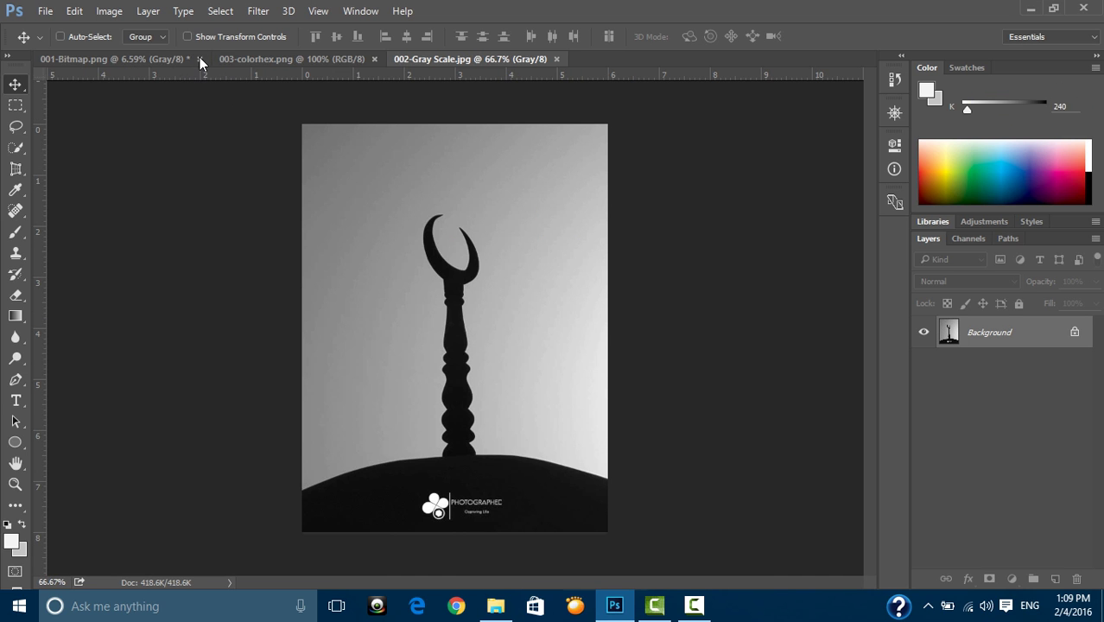
# Close 001-Bitmap without saving and move the 002-Gray Scale.jpg tab ahead of 003-colorhex.
pyautogui.click(199, 59)
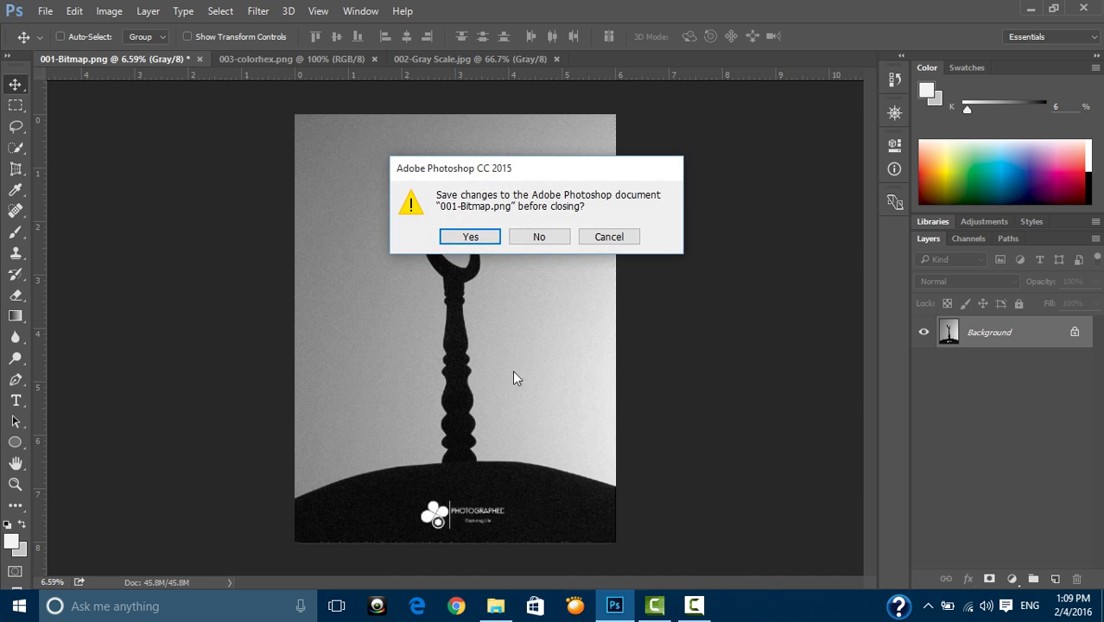
pyautogui.click(525, 240)
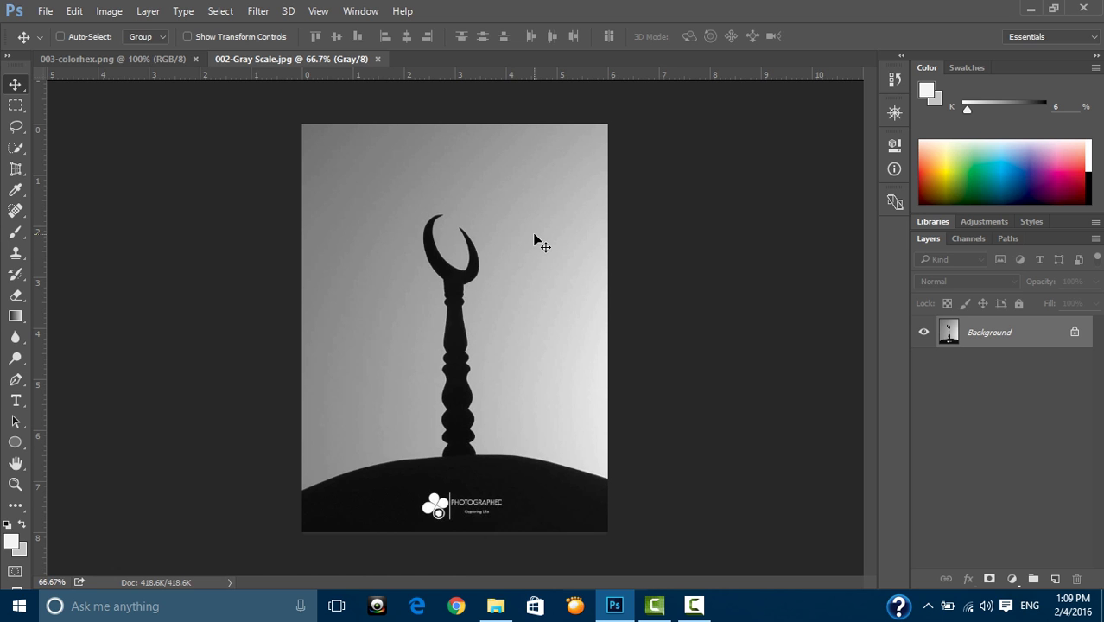
pyautogui.click(90, 58)
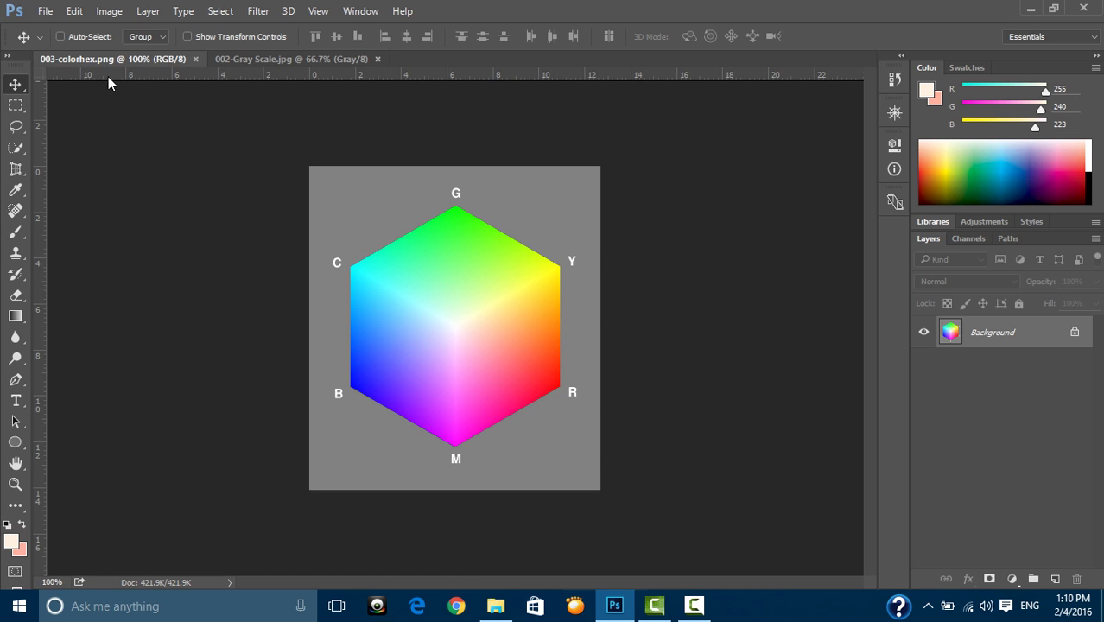
pyautogui.click(270, 58)
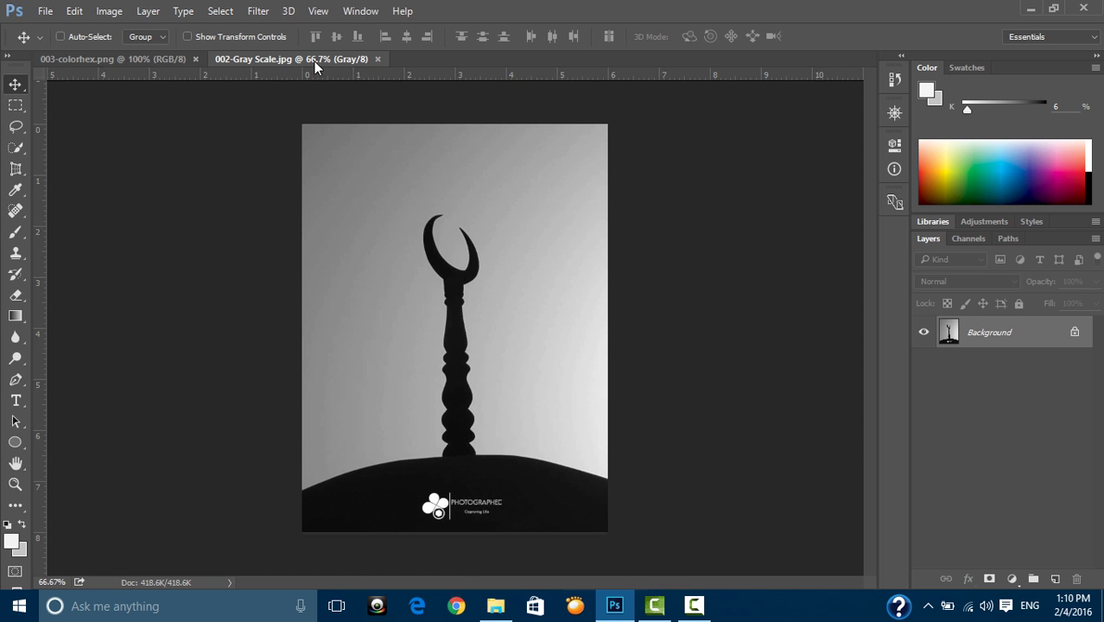
pyautogui.moveTo(306, 60); pyautogui.dragTo(134, 66)
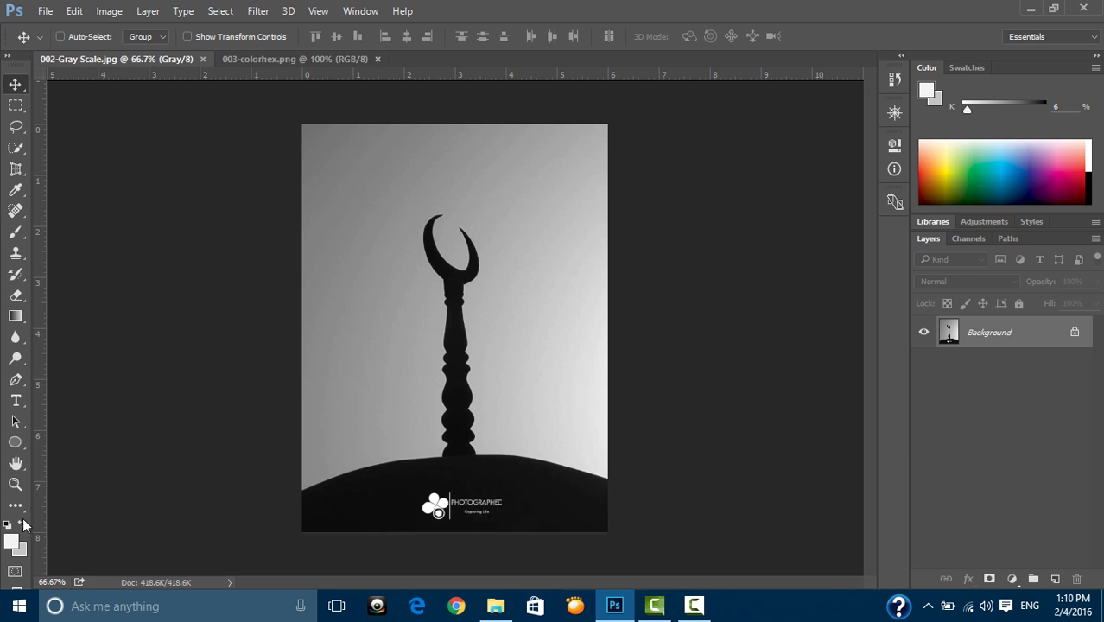
# Zoom into the minaret pillar to 1600%, pan across its pixels, then fit the photo on screen.
pyautogui.click(15, 484)
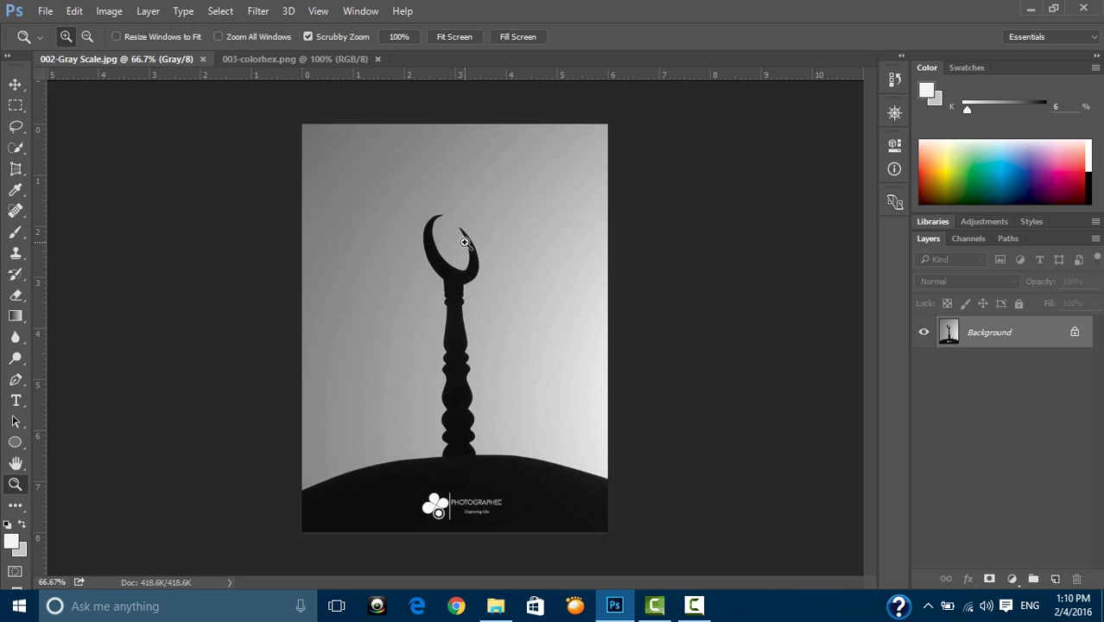
pyautogui.moveTo(453, 361)
pyautogui.mouseDown()
pyautogui.moveTo(745, 291)
pyautogui.moveTo(705, 296)
pyautogui.mouseUp()
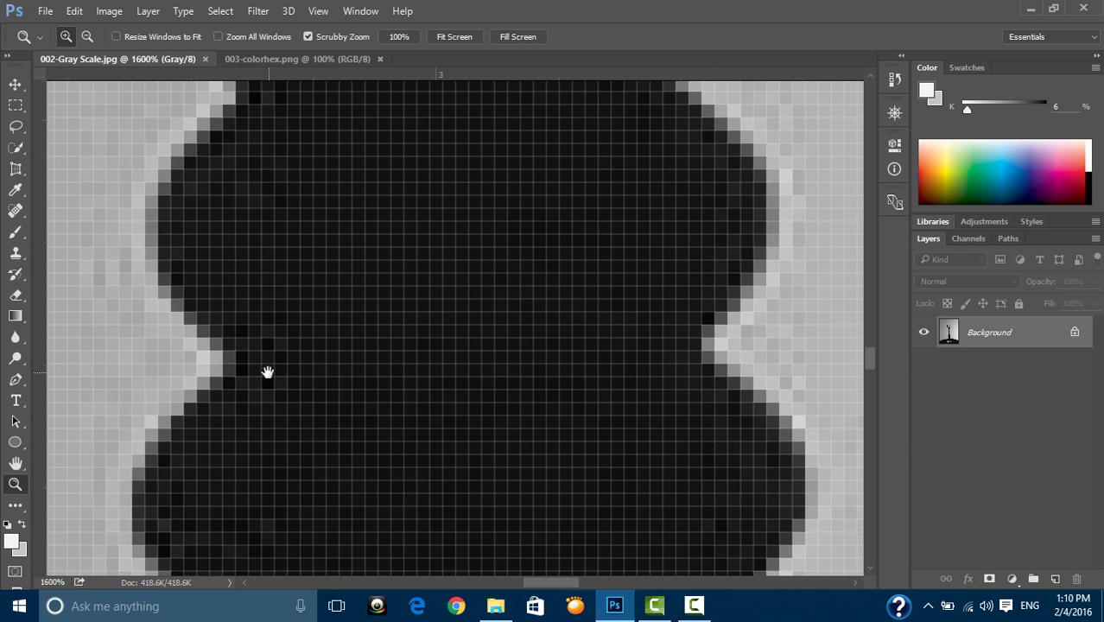
pyautogui.moveTo(243, 375); pyautogui.dragTo(288, 333)
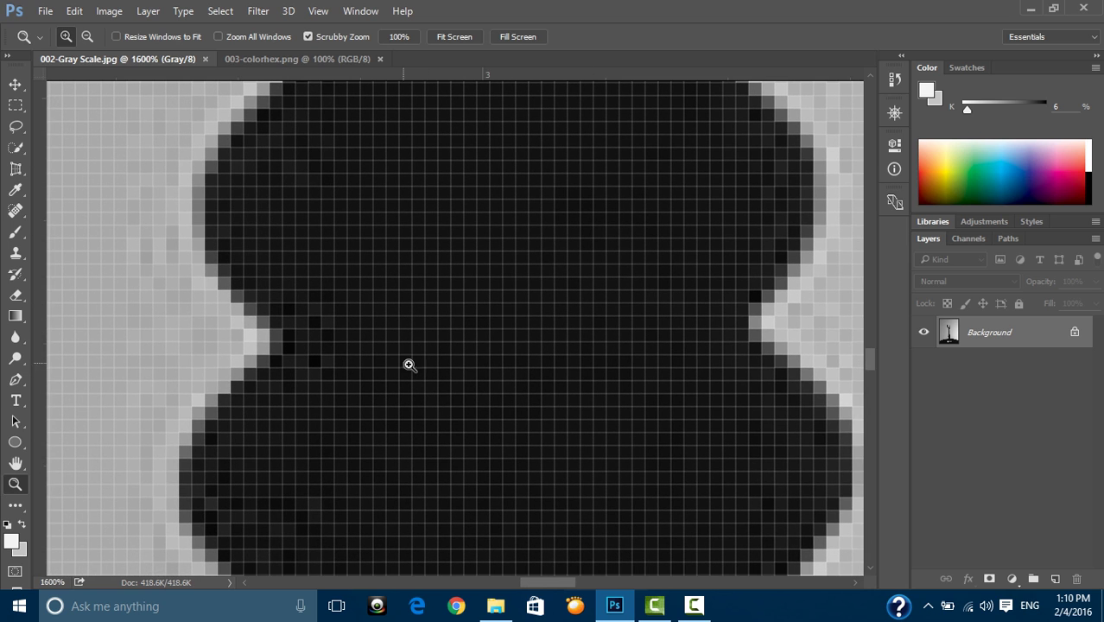
pyautogui.moveTo(363, 265)
pyautogui.mouseDown()
pyautogui.moveTo(283, 298)
pyautogui.moveTo(473, 128)
pyautogui.moveTo(535, 176)
pyautogui.moveTo(575, 151)
pyautogui.moveTo(517, 352)
pyautogui.mouseUp()
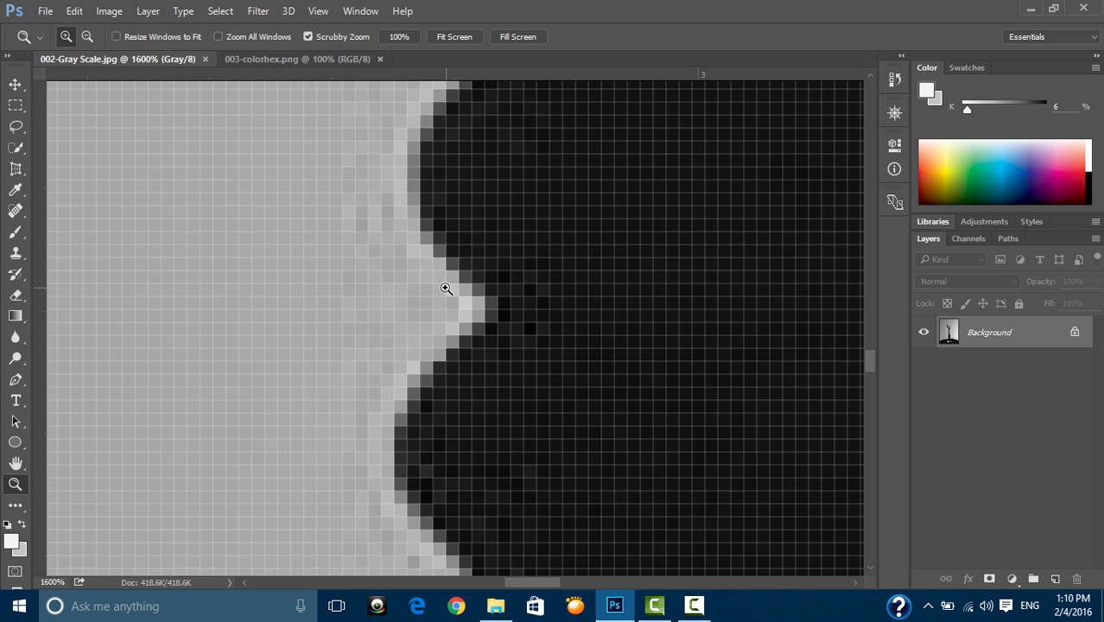
pyautogui.moveTo(165, 313)
pyautogui.mouseDown()
pyautogui.moveTo(251, 293)
pyautogui.moveTo(578, 289)
pyautogui.moveTo(811, 311)
pyautogui.mouseUp()
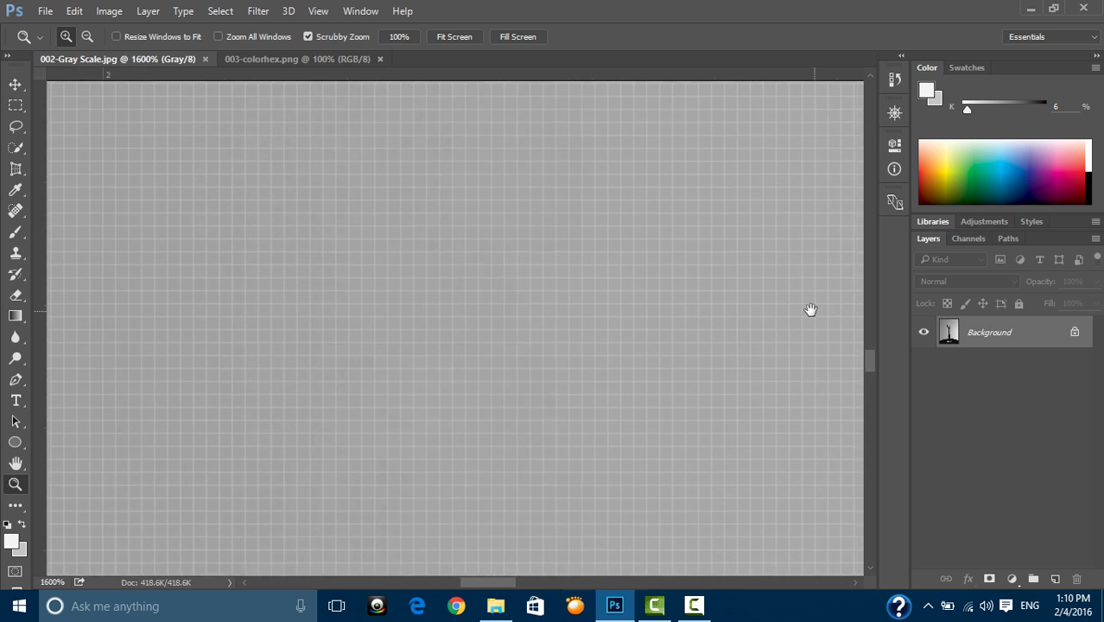
pyautogui.moveTo(254, 286)
pyautogui.mouseDown()
pyautogui.moveTo(585, 387)
pyautogui.moveTo(665, 263)
pyautogui.mouseUp()
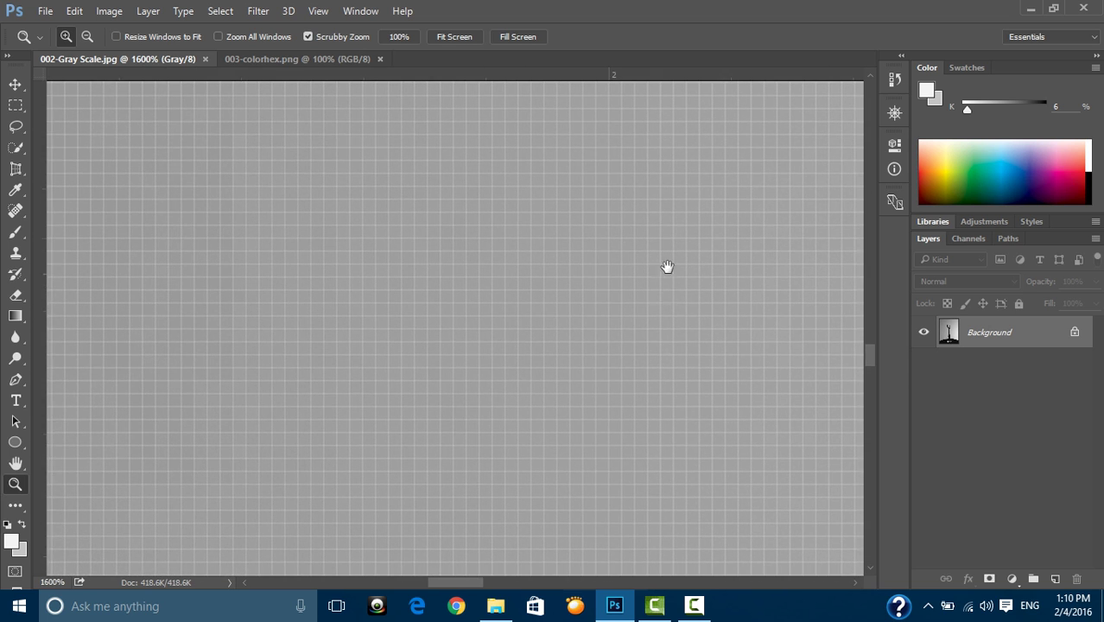
pyautogui.moveTo(628, 229); pyautogui.dragTo(715, 367)
pyautogui.moveTo(508, 252)
pyautogui.mouseDown()
pyautogui.moveTo(672, 372)
pyautogui.moveTo(697, 408)
pyautogui.mouseUp()
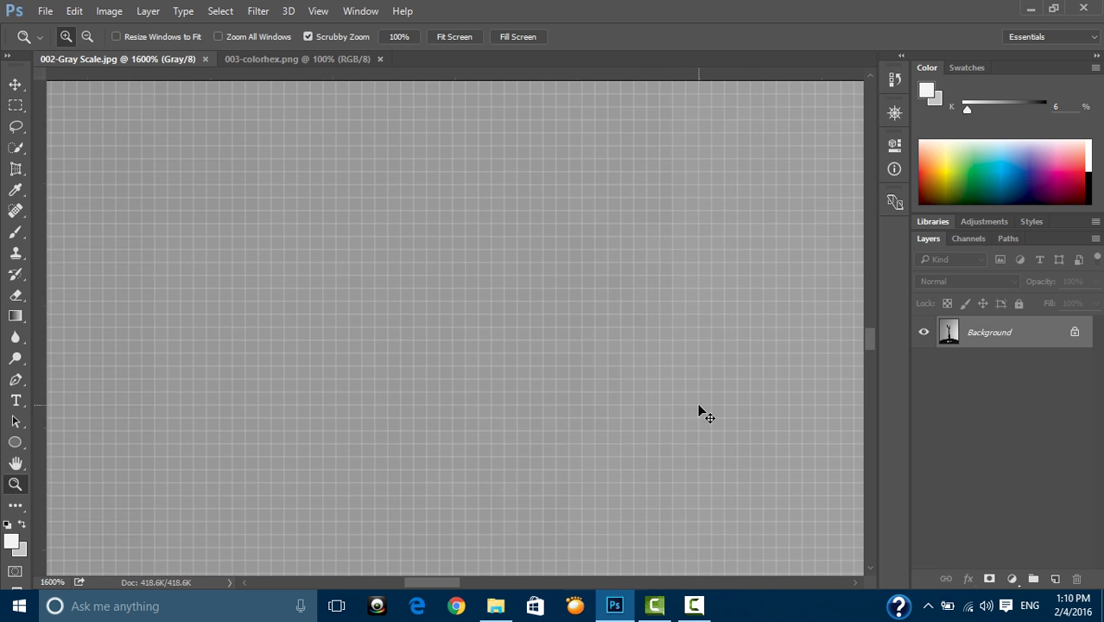
pyautogui.hotkey('ctrl', '0')
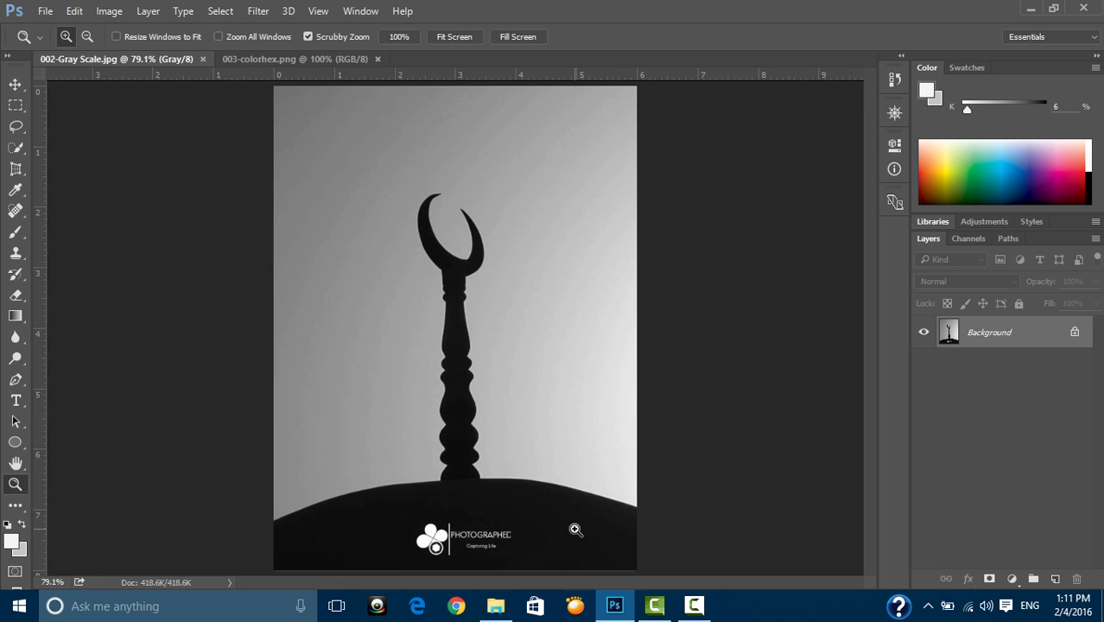
# Zoom in on the dark mound's edge, fit the photo back, and show the Info panel.
pyautogui.moveTo(574, 527); pyautogui.dragTo(605, 463)
pyautogui.scroll(3, 605, 463)
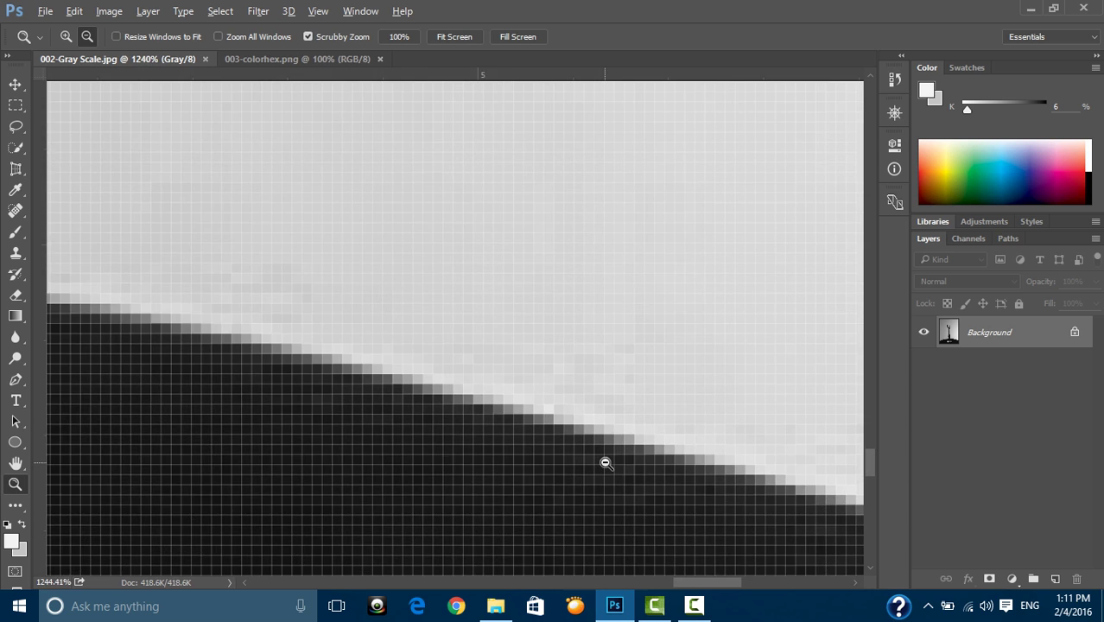
pyautogui.scroll(2, 606, 463)
pyautogui.scroll(1, 608, 465)
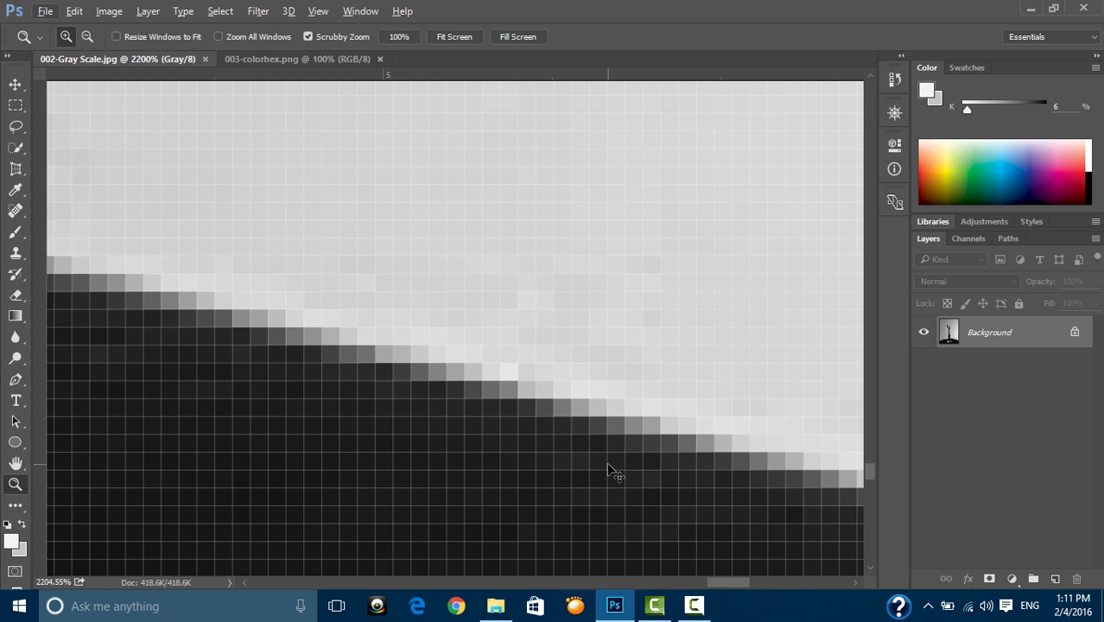
pyautogui.hotkey('ctrl', '0')
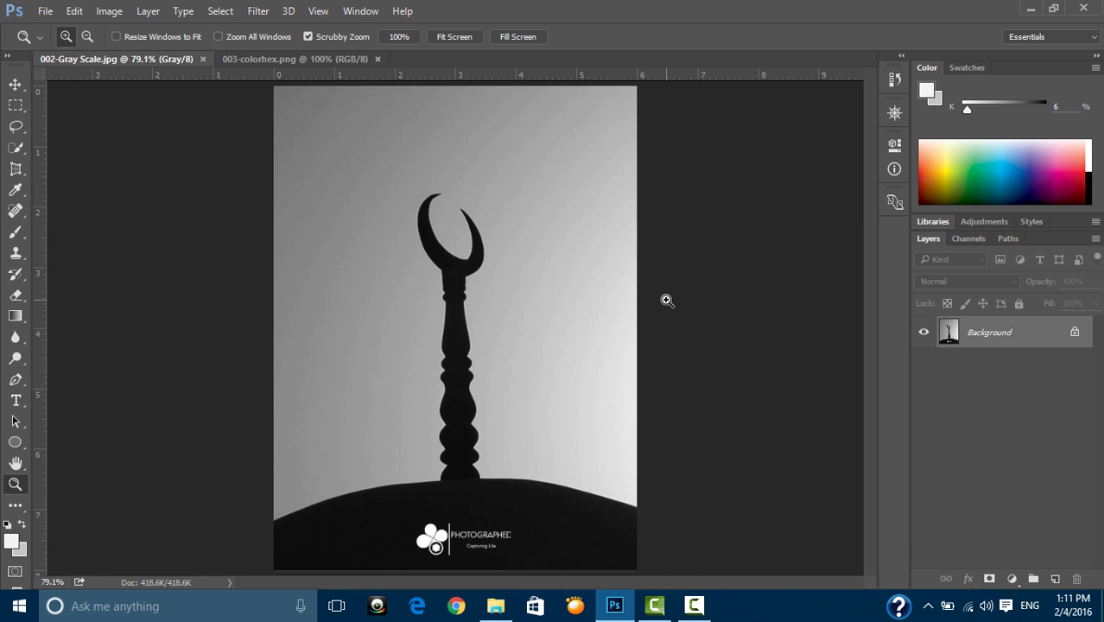
pyautogui.press('F8')
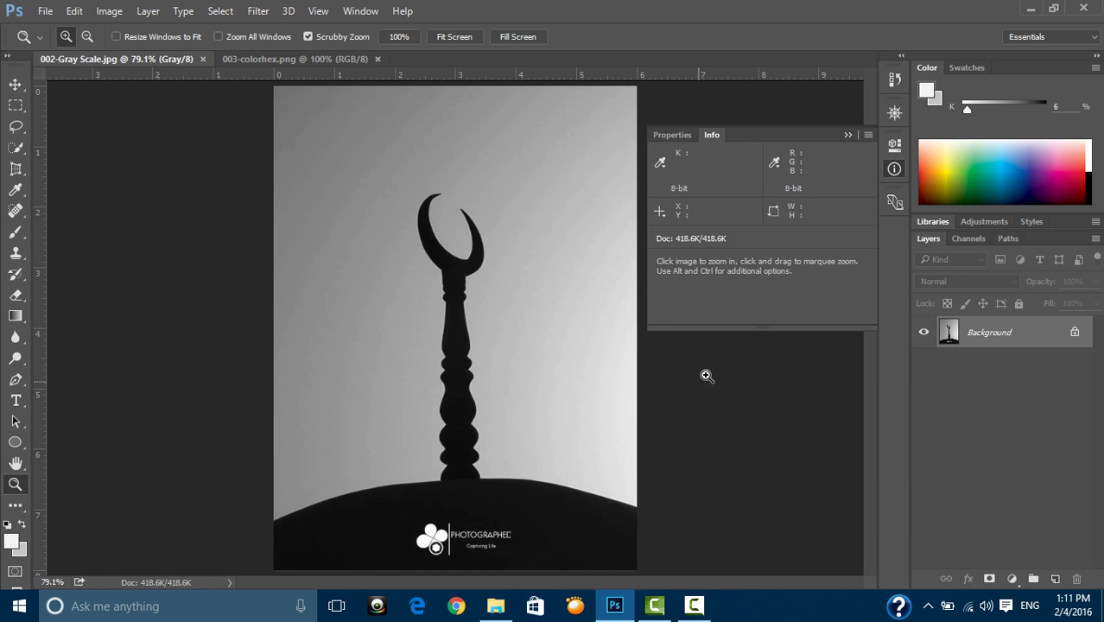
# Set the Info panel's first readout to Grayscale and the second to RGB Color.
pyautogui.click(659, 165)
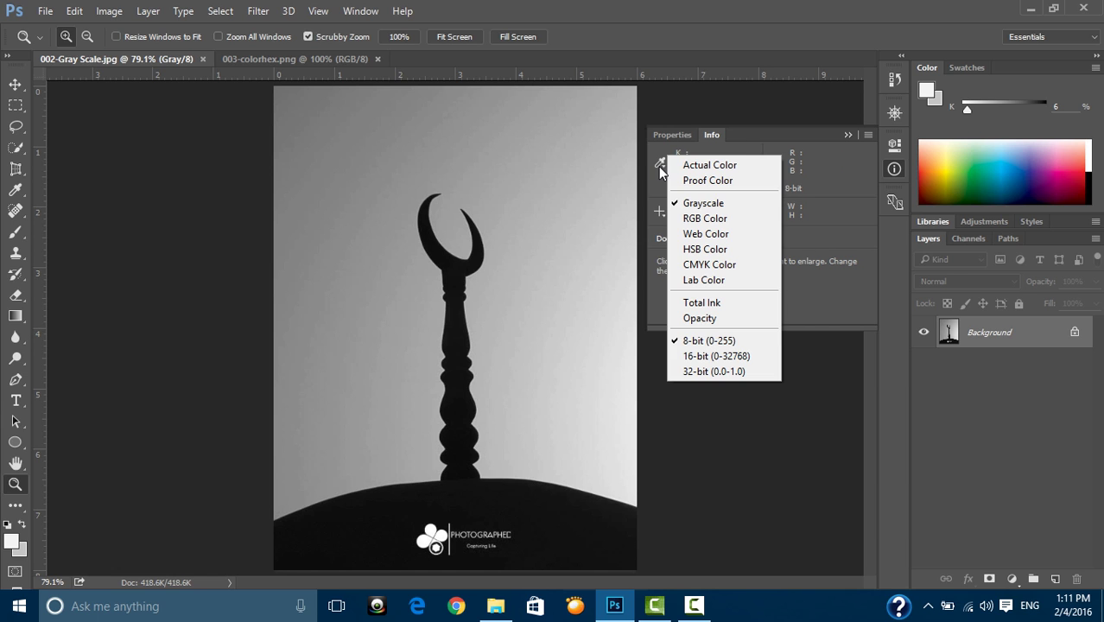
pyautogui.click(704, 207)
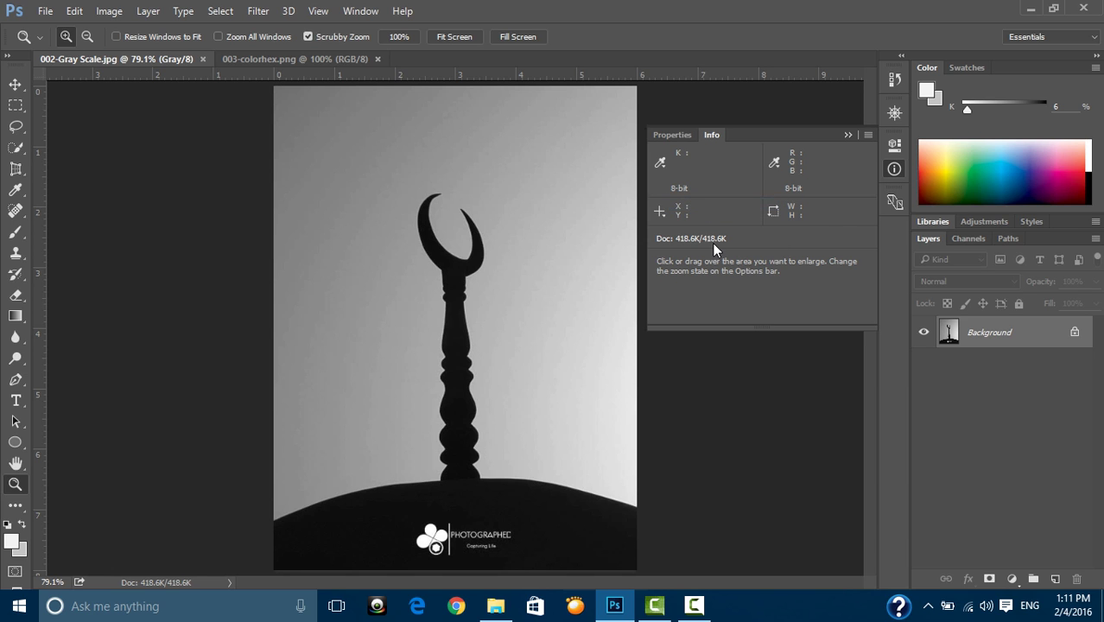
pyautogui.click(775, 163)
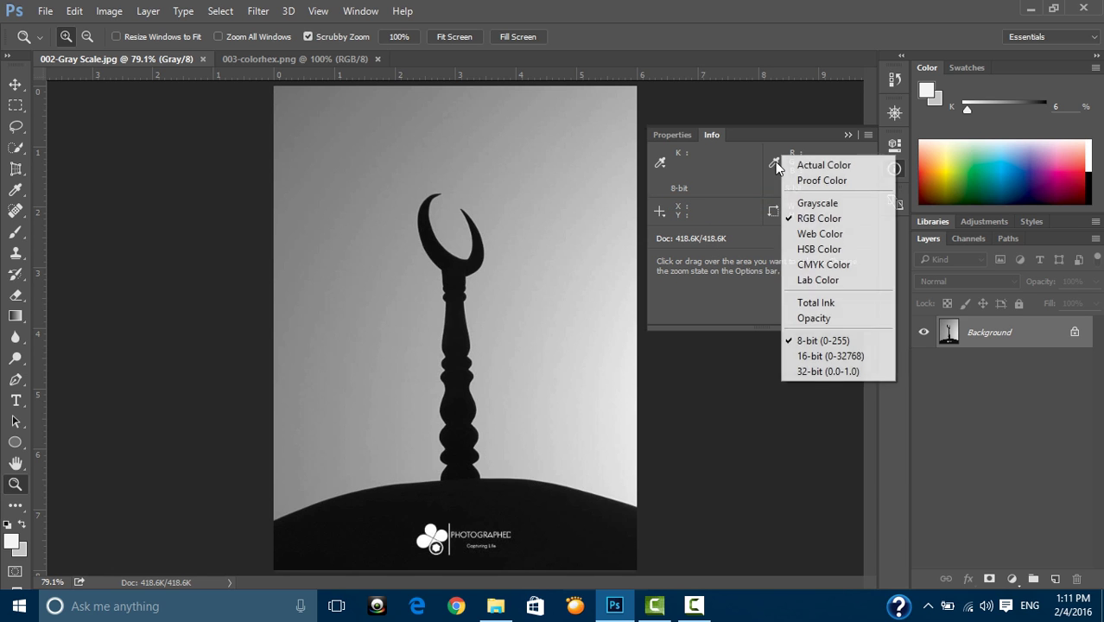
pyautogui.click(806, 215)
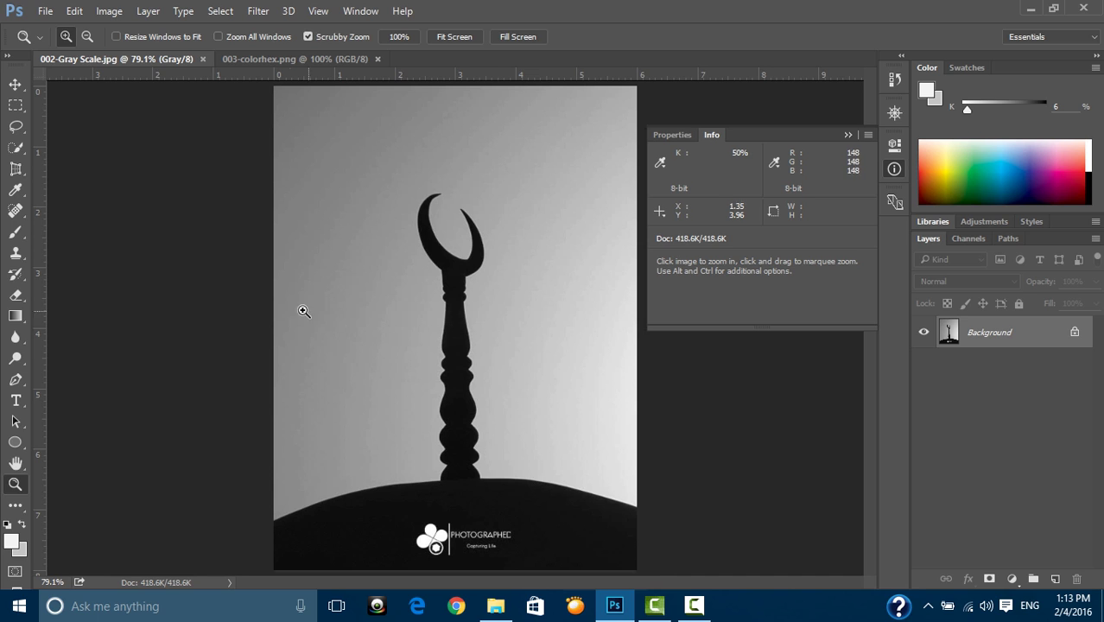
# Browse the Window menu without choosing a panel, then show the first Info readout's colour modes.
pyautogui.click(367, 13)
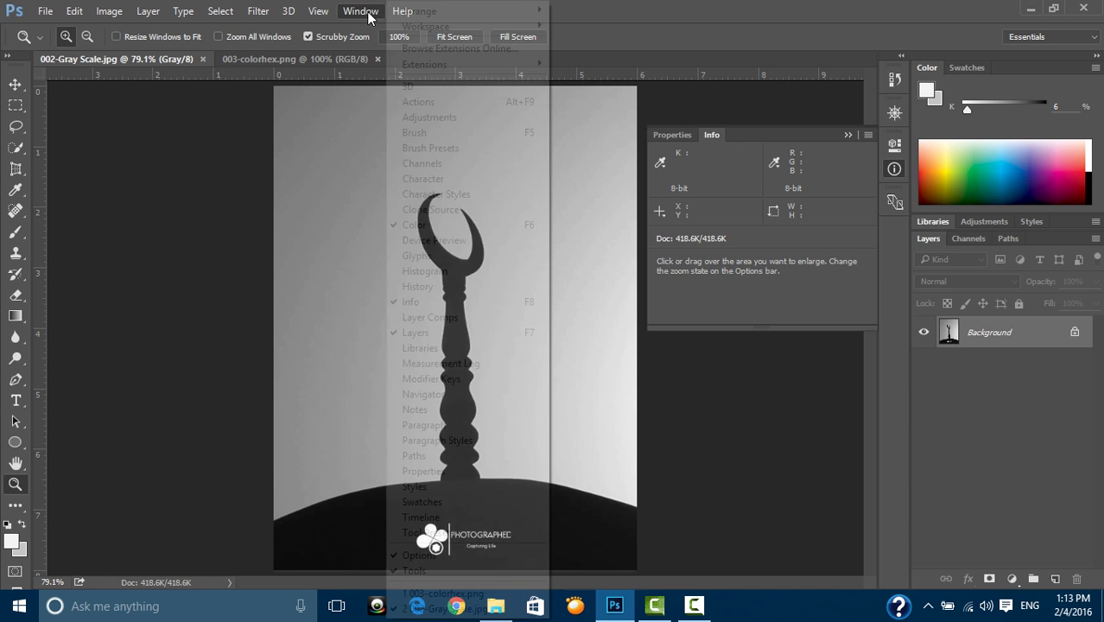
pyautogui.click(368, 17)
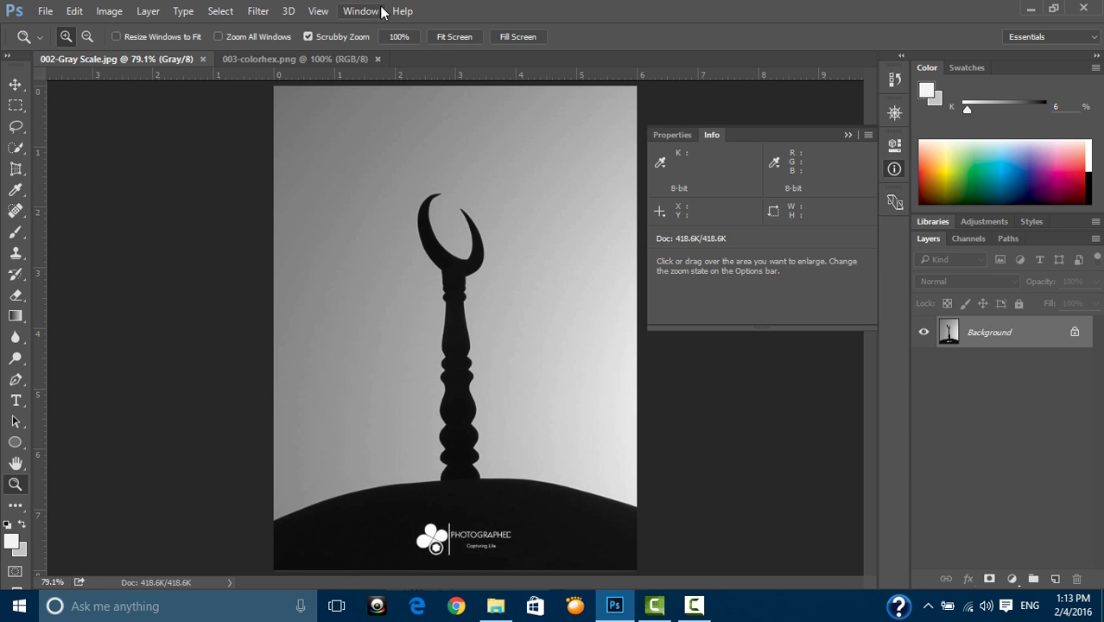
pyautogui.click(369, 13)
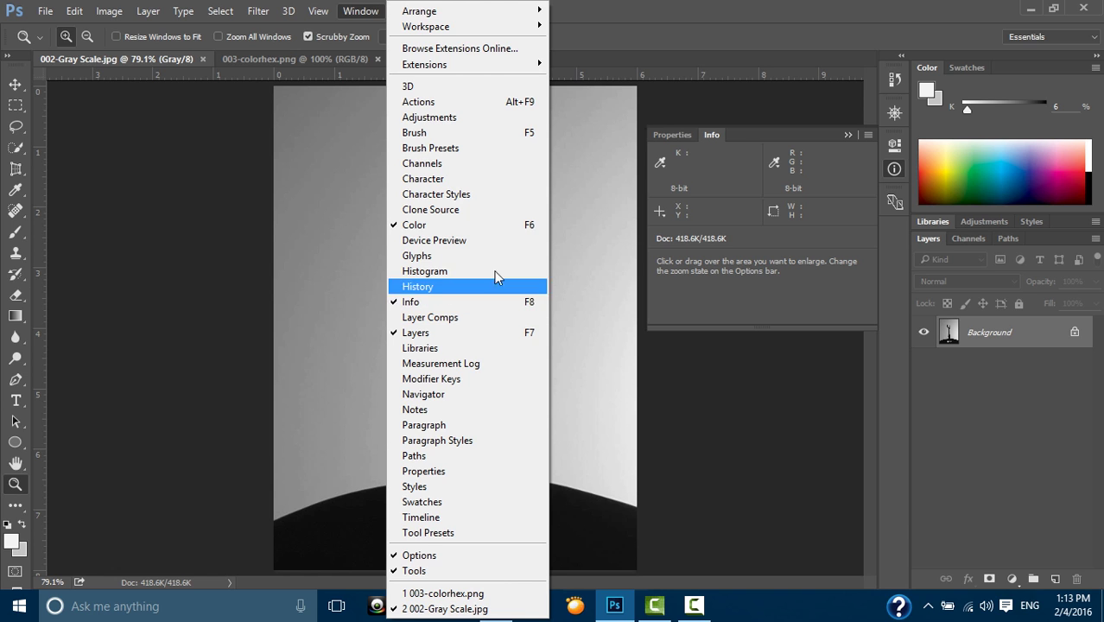
pyautogui.click(667, 160)
pyautogui.click(660, 163)
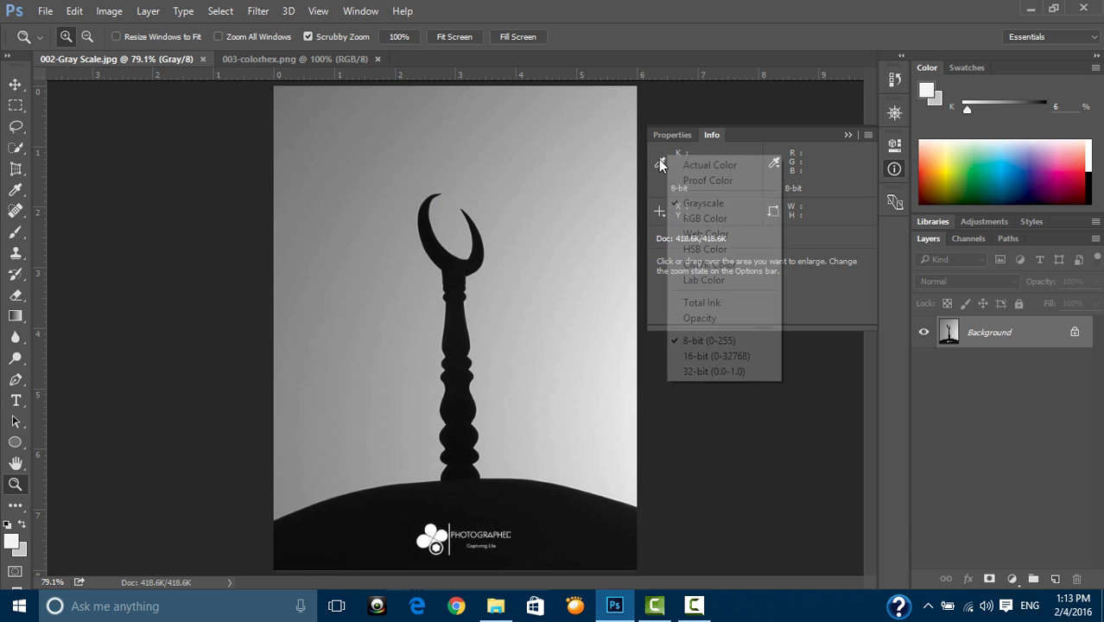
# Confirm Grayscale for the first Info readout and choose RGB Color for the second.
pyautogui.click(689, 206)
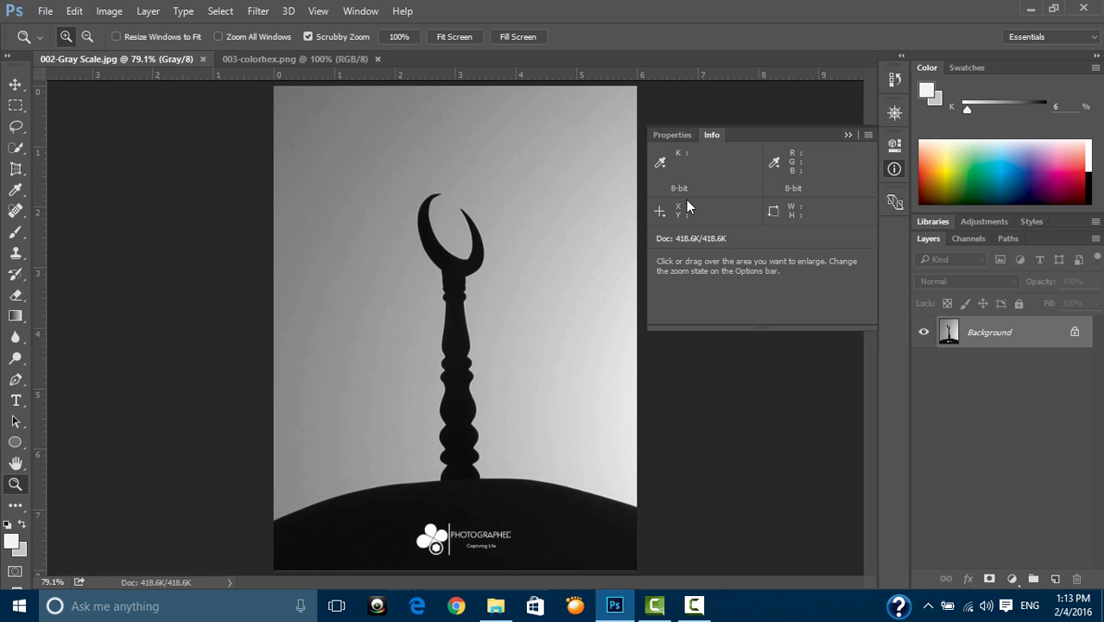
pyautogui.click(661, 164)
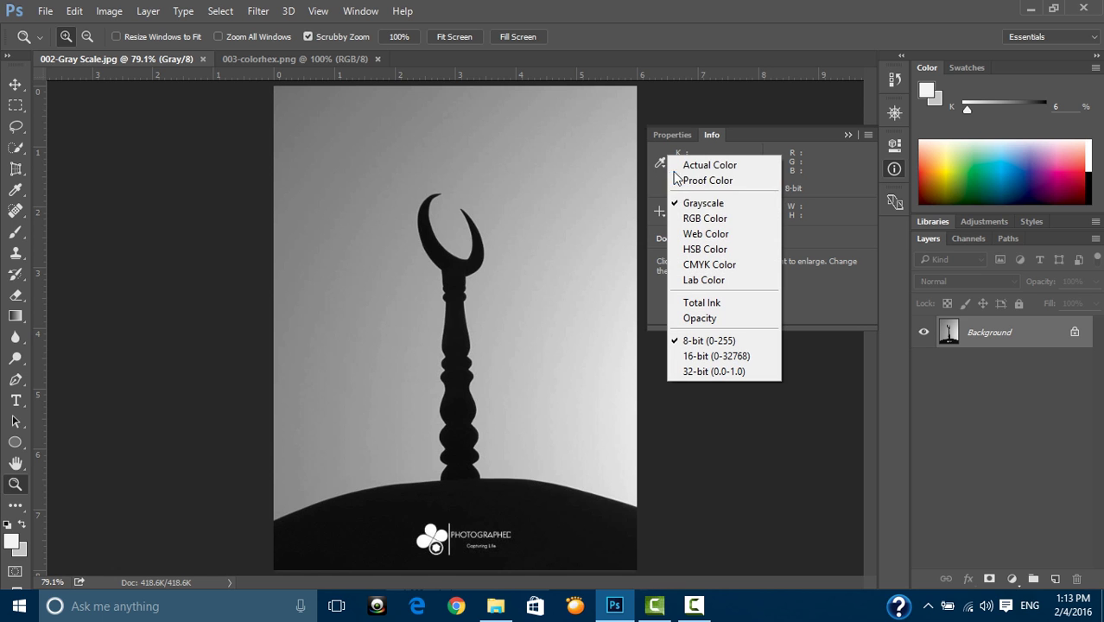
pyautogui.click(706, 203)
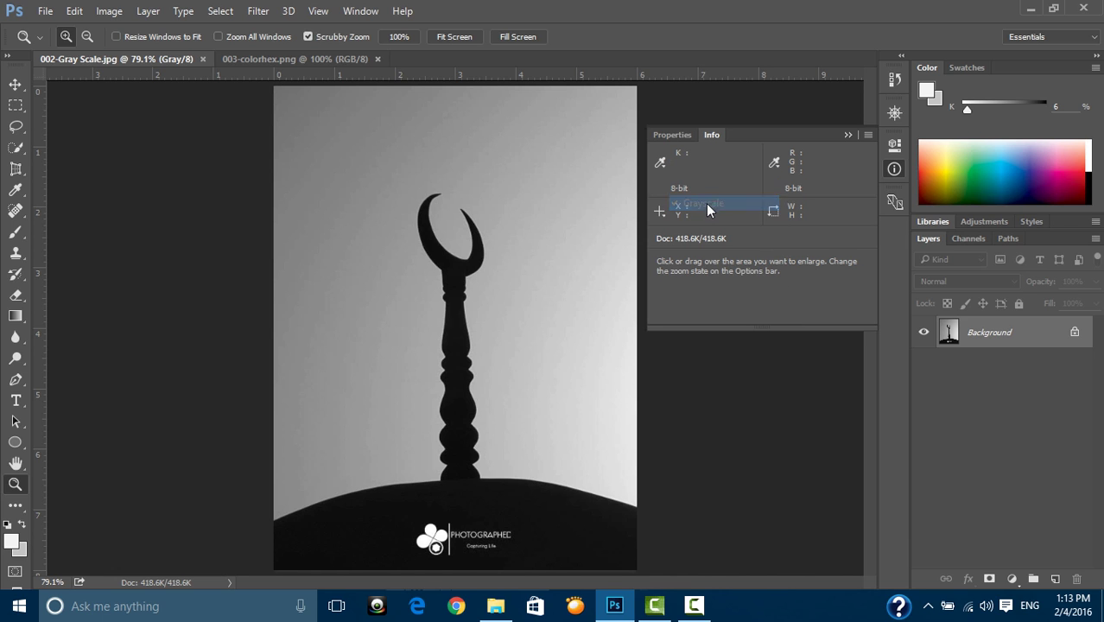
pyautogui.click(776, 164)
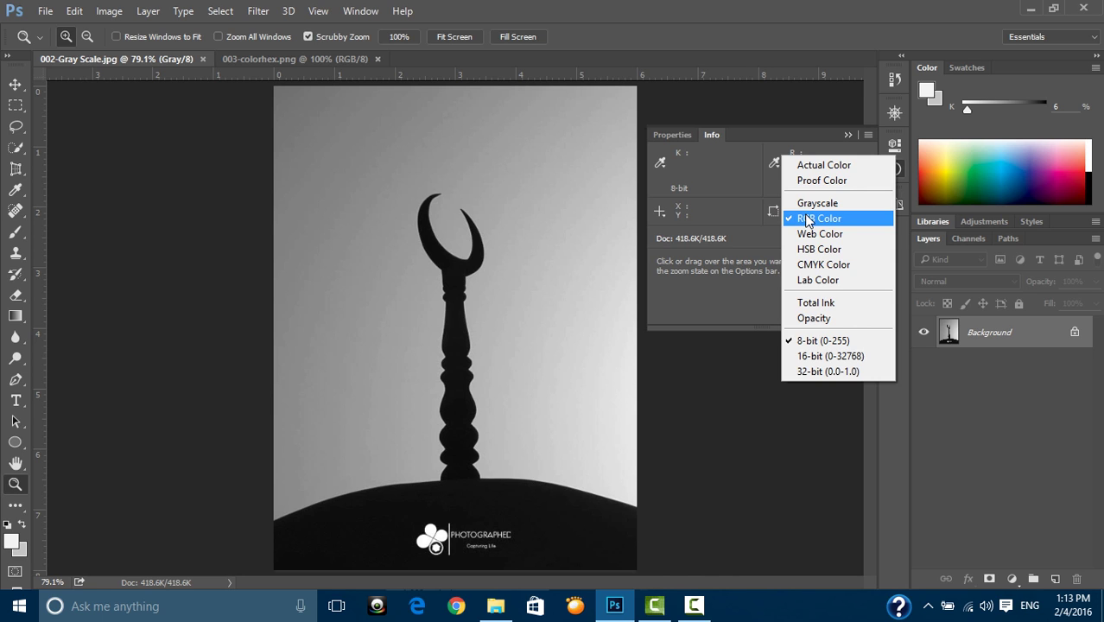
pyautogui.click(807, 219)
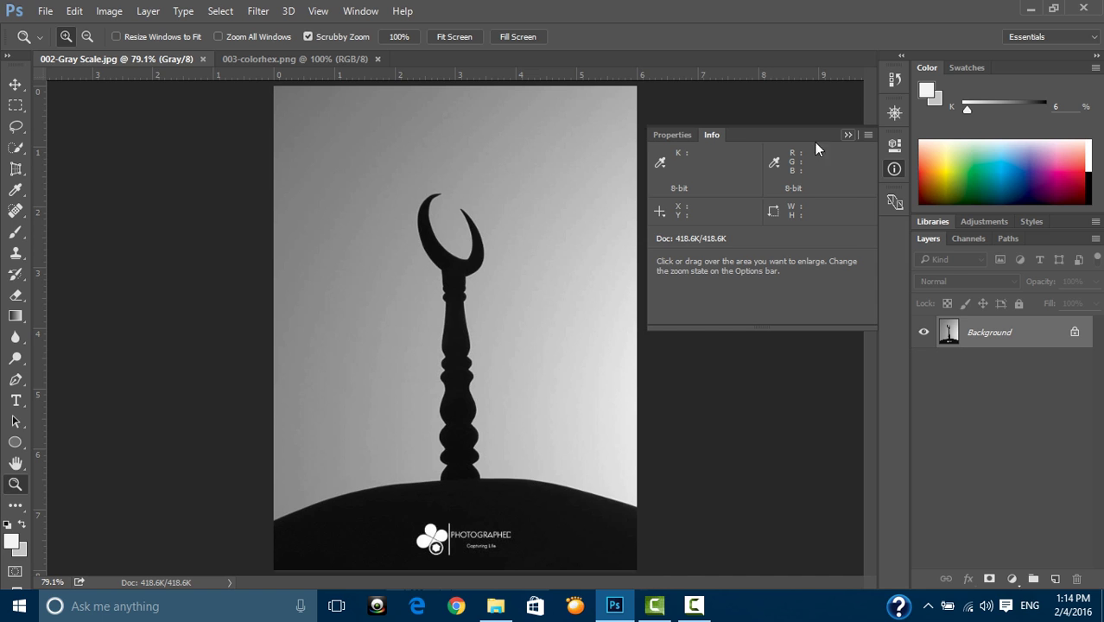
# Close the Info panel and switch to Channels to see the single Gray channel.
pyautogui.click(845, 135)
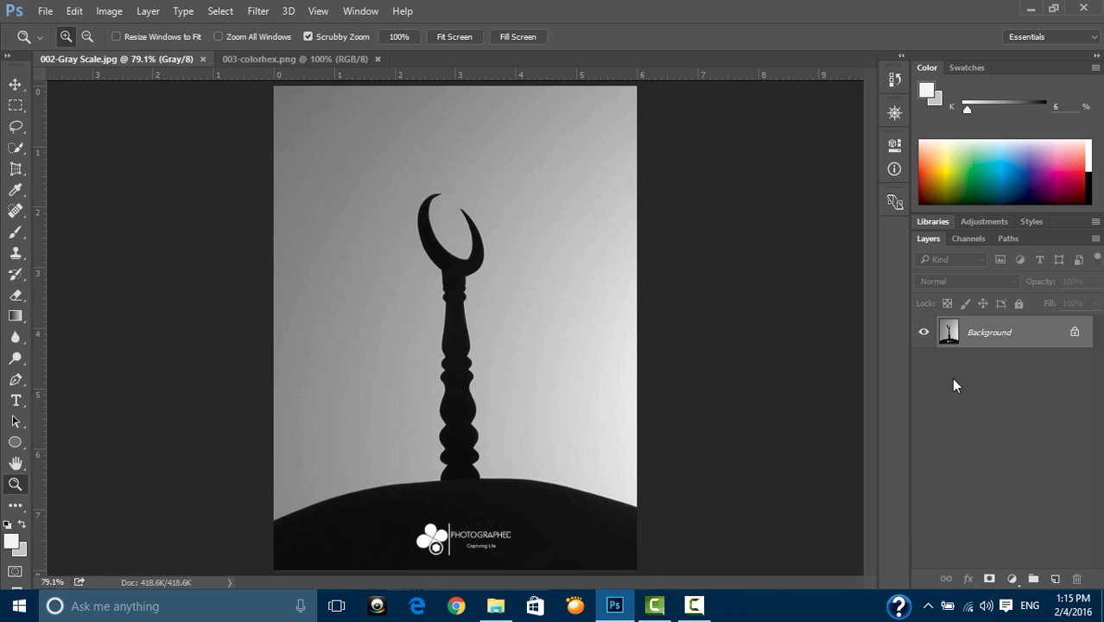
pyautogui.click(967, 238)
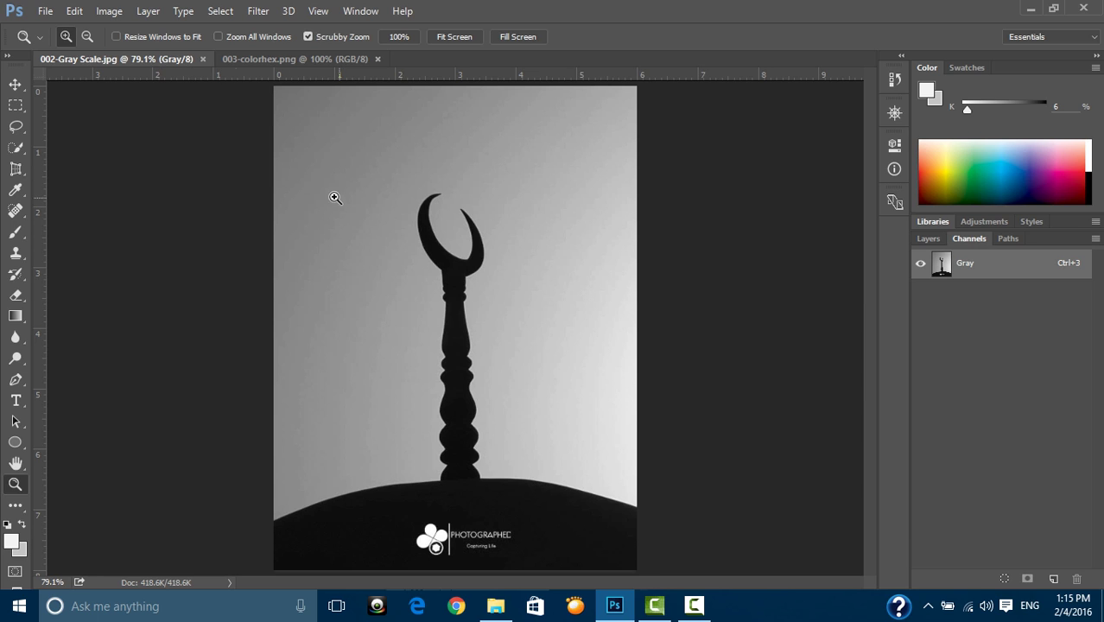
# Convert 002-Gray Scale.jpg to 16 Bits/Channel via Image > Mode, then briefly zoom in and out.
pyautogui.click(109, 11)
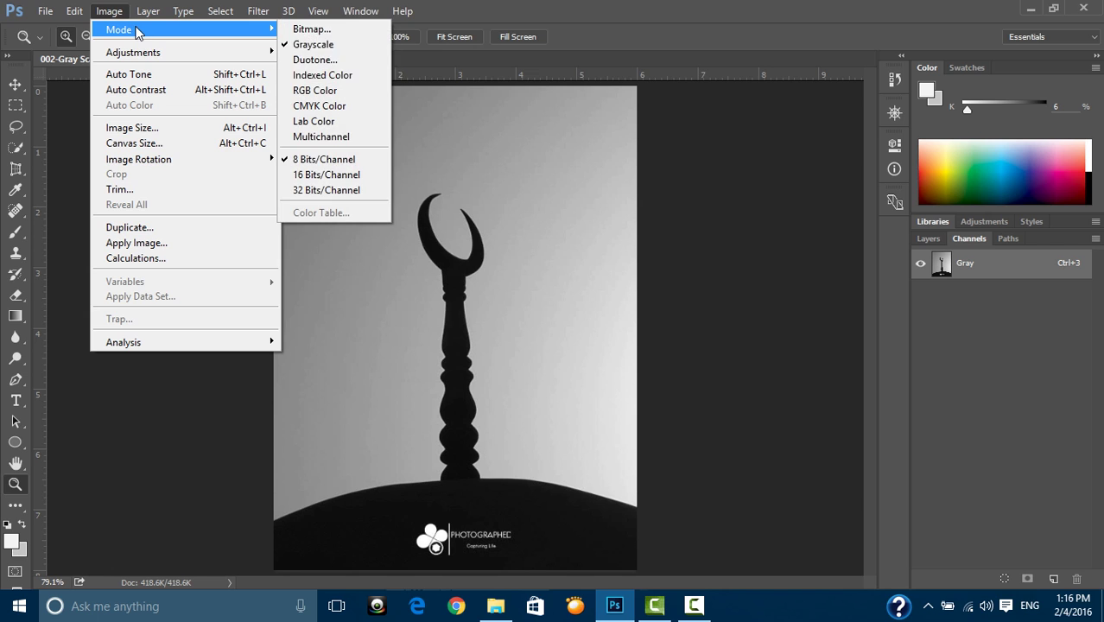
pyautogui.moveTo(118, 29)
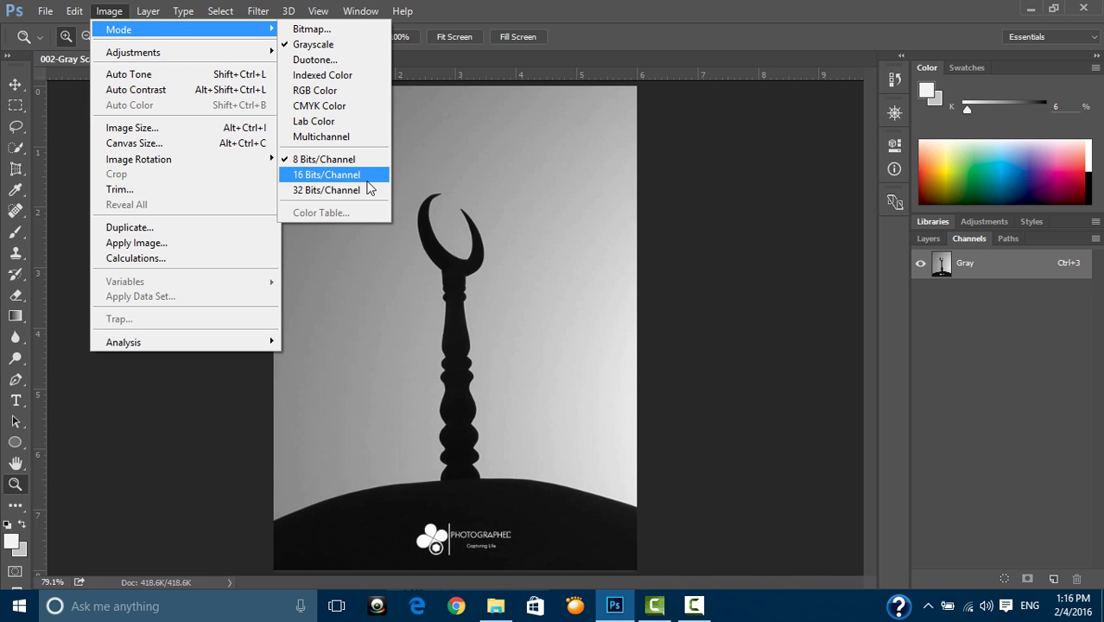
pyautogui.click(367, 176)
pyautogui.moveTo(360, 256)
pyautogui.mouseDown()
pyautogui.moveTo(446, 278)
pyautogui.moveTo(564, 286)
pyautogui.moveTo(455, 264)
pyautogui.moveTo(409, 277)
pyautogui.moveTo(424, 278)
pyautogui.mouseUp()
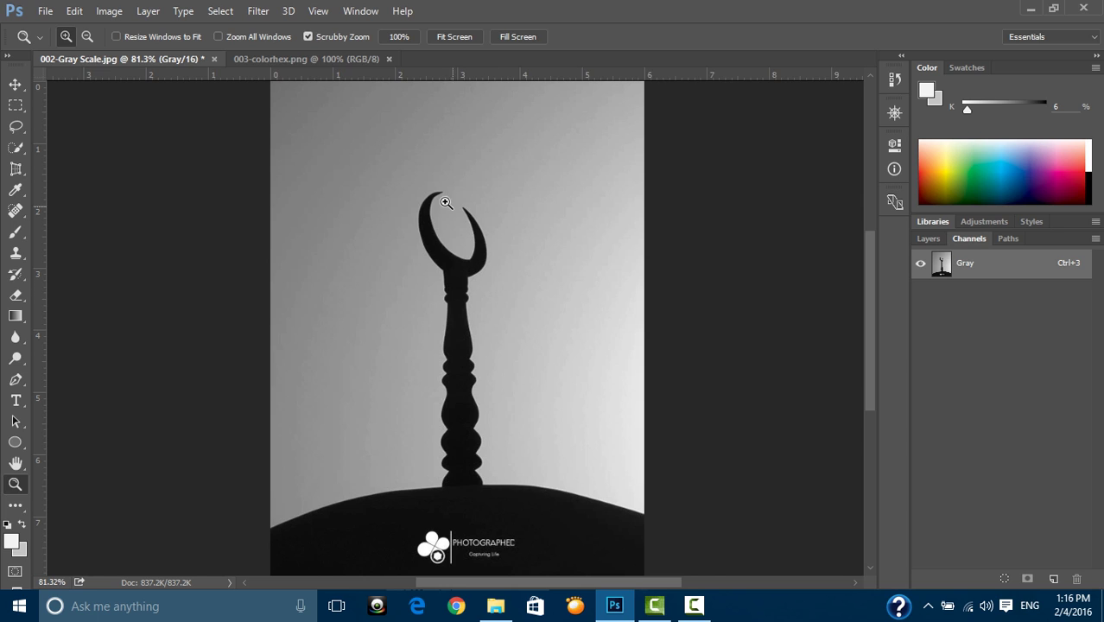
# Switch to 003-colorhex.png, showing its RGB, Red, Green and Blue channels.
pyautogui.click(285, 60)
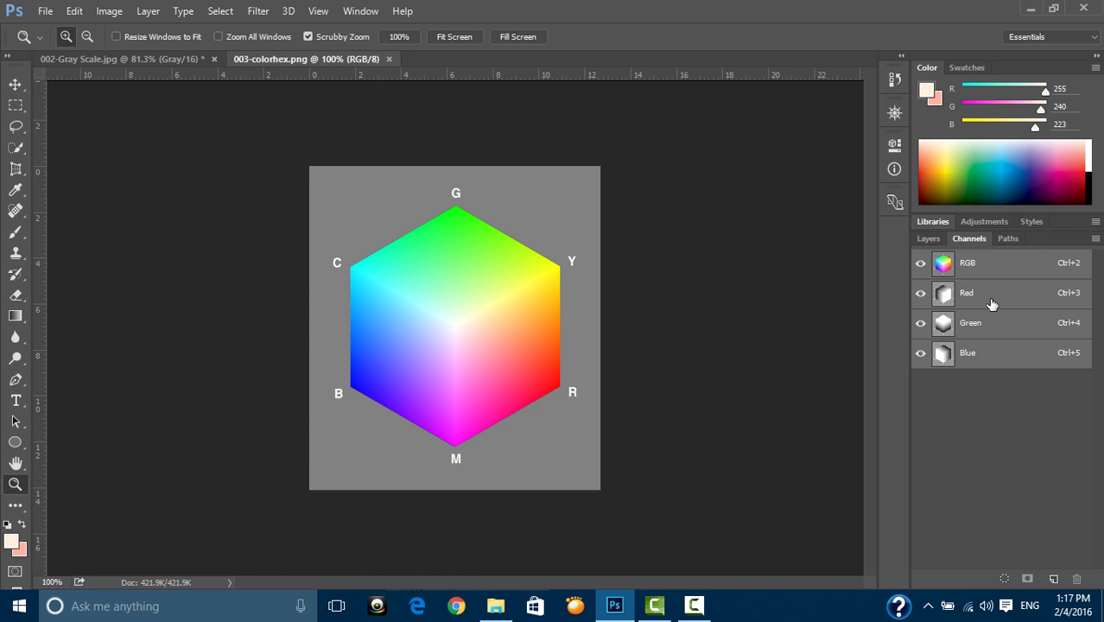
pyautogui.click(134, 60)
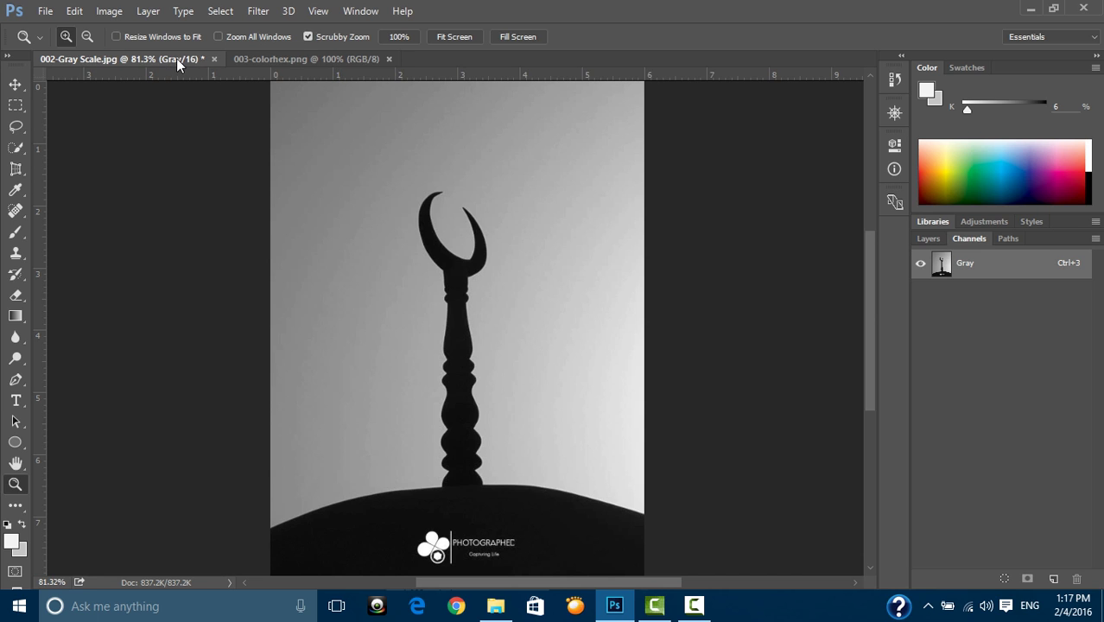
pyautogui.click(109, 11)
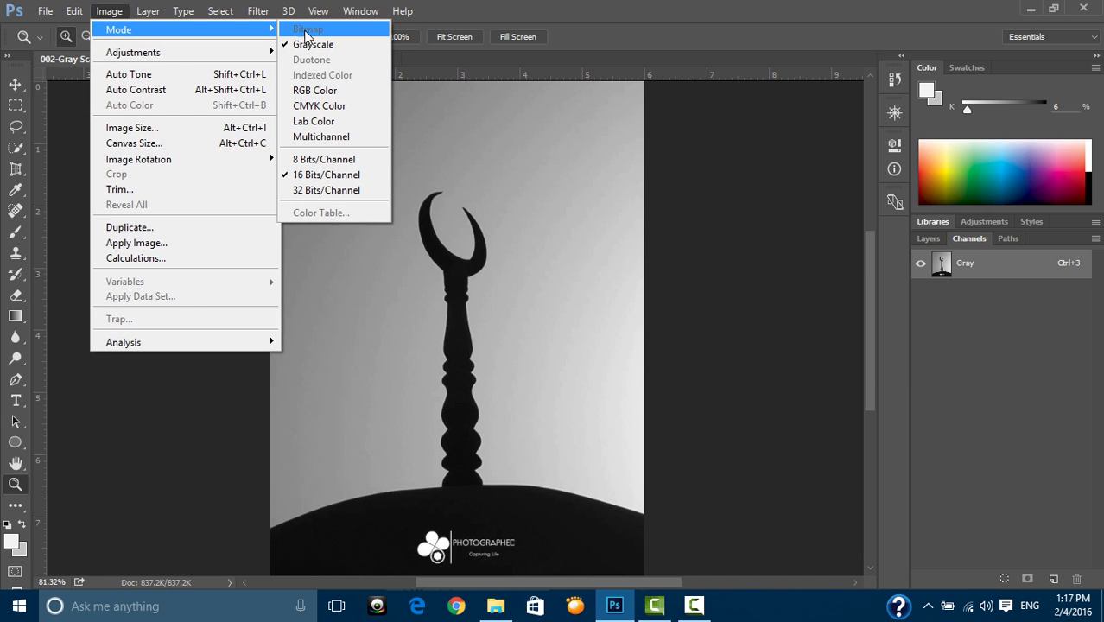
pyautogui.moveTo(173, 29)
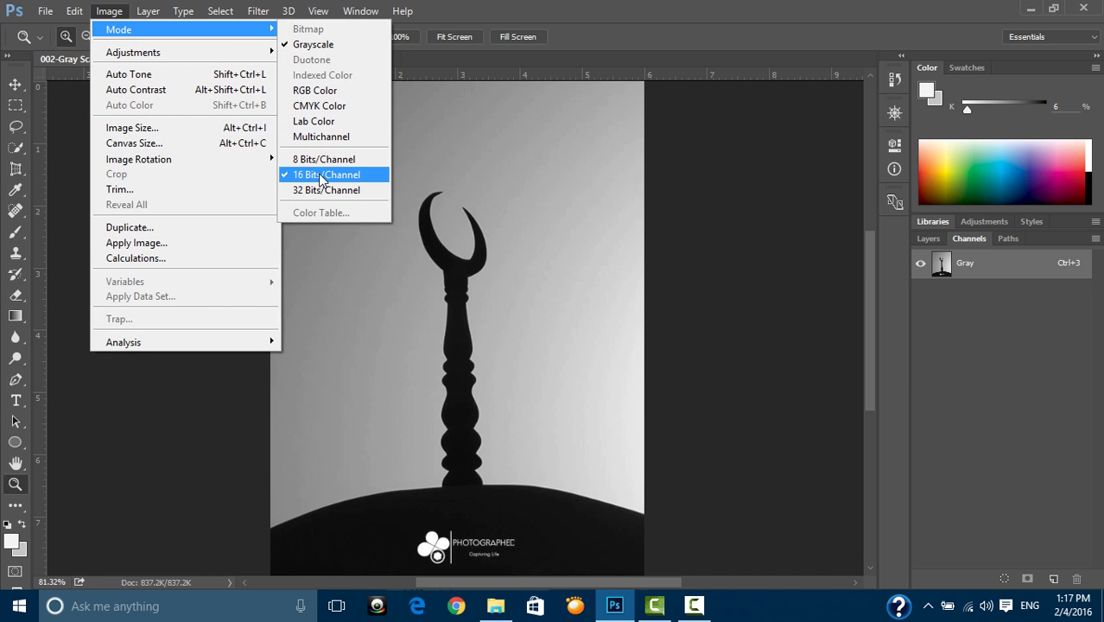
pyautogui.click(315, 176)
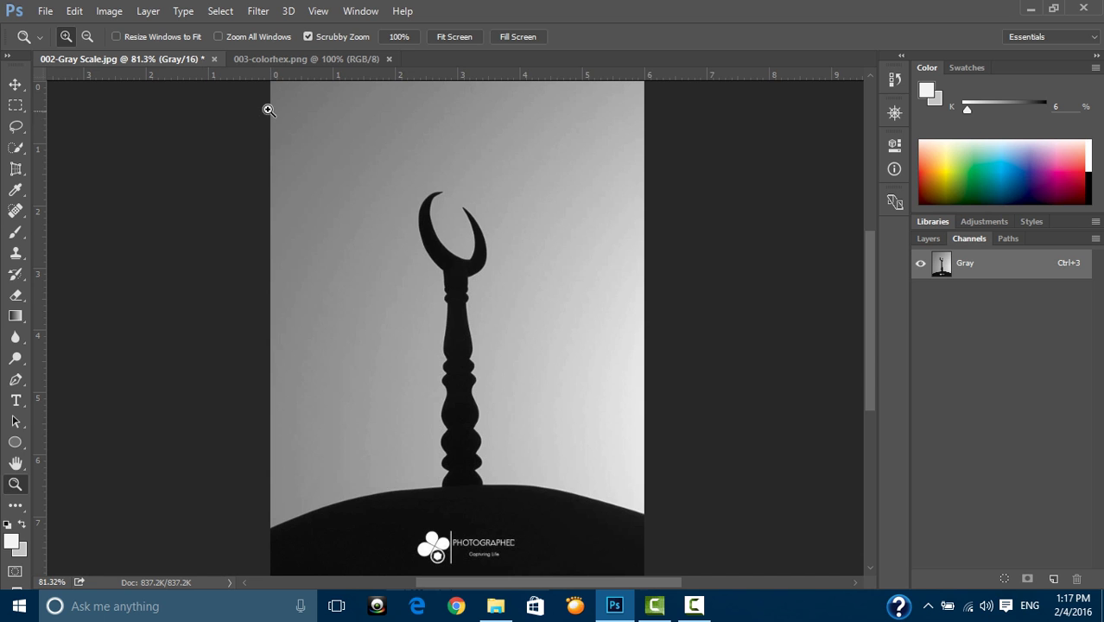
# Fit 003-colorhex.png to the window, then bring the Session-002 File Explorer folder forward.
pyautogui.click(274, 61)
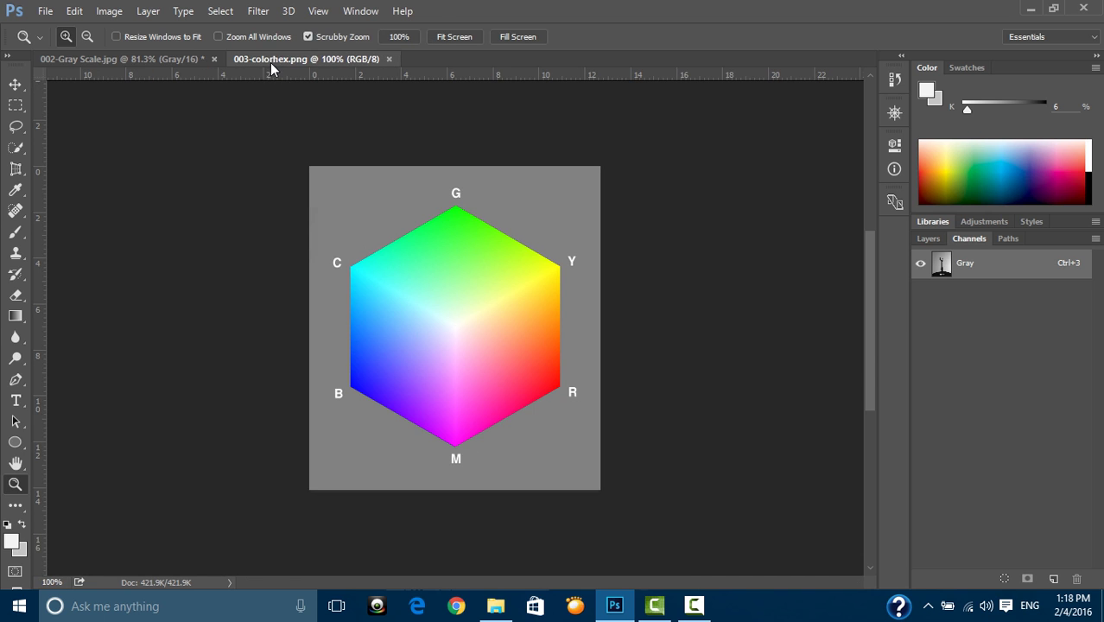
pyautogui.hotkey('ctrl', '0')
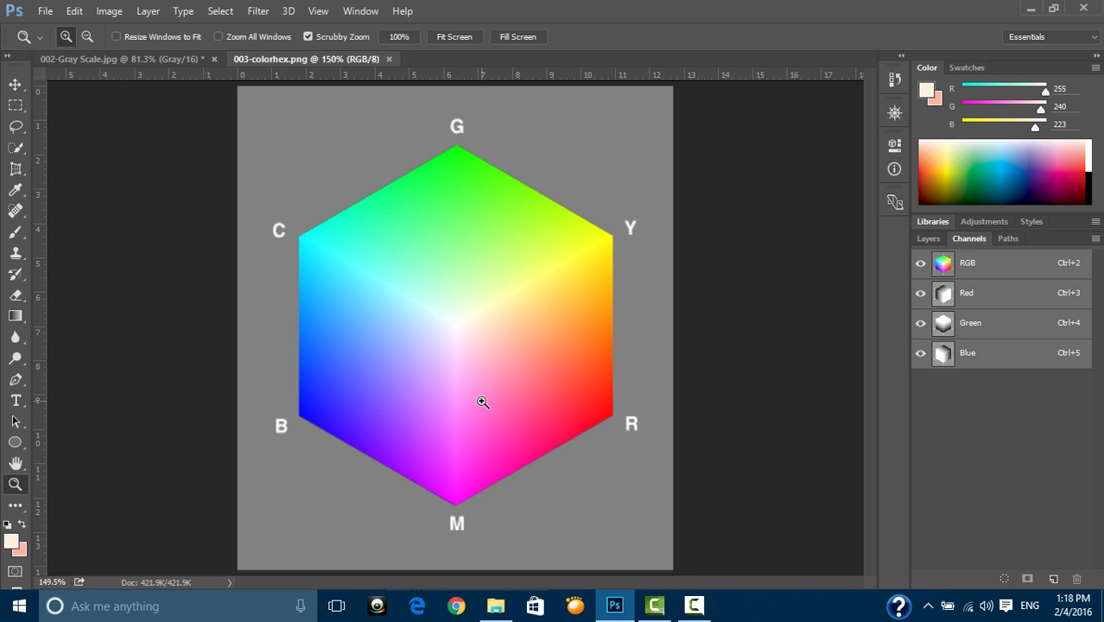
pyautogui.click(495, 605)
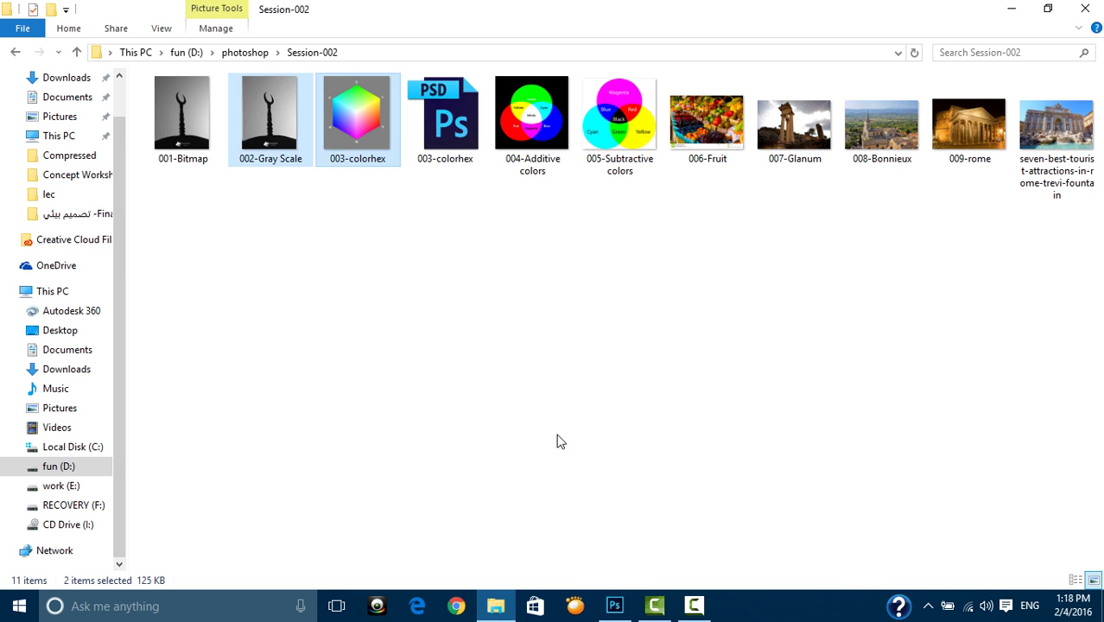
# Drag 003-colorhex.psd from File Explorer onto Photoshop's tab bar to open it.
pyautogui.moveTo(443, 155); pyautogui.dragTo(692, 583)
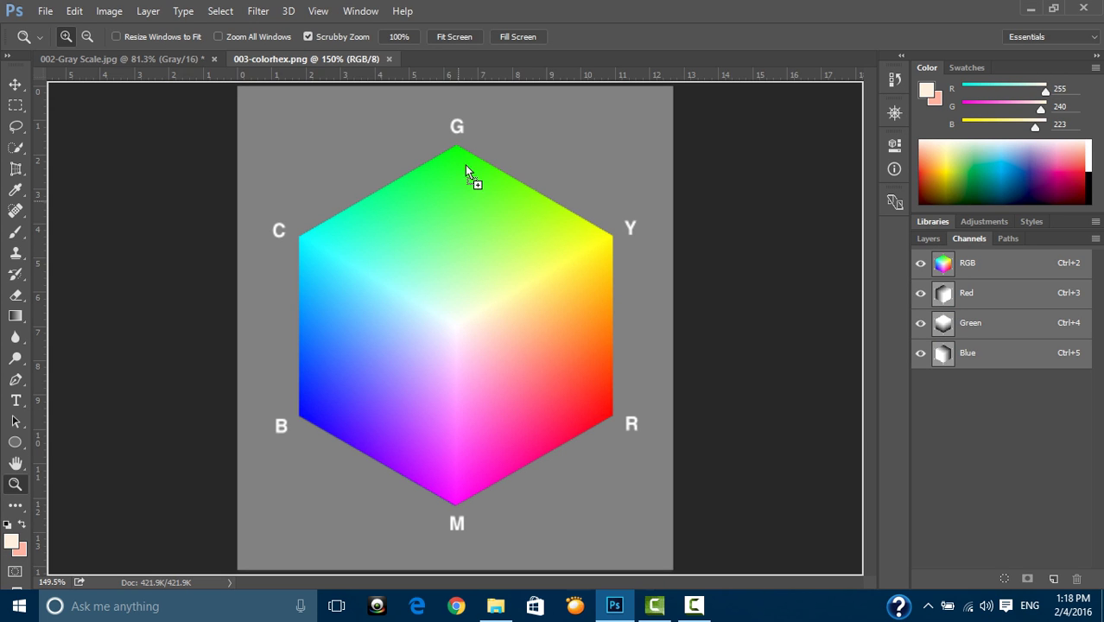
pyautogui.moveTo(691, 584); pyautogui.dragTo(443, 61)
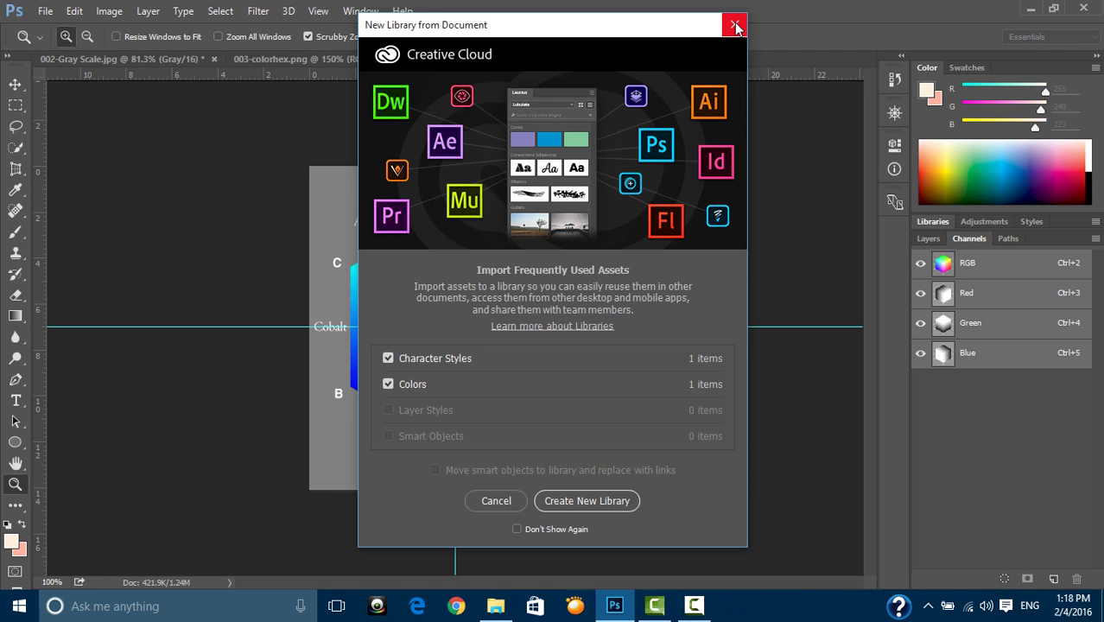
# Dismiss the library prompt, close 003-colorhex.png, and hide the PSD's Secondery label group.
pyautogui.click(735, 27)
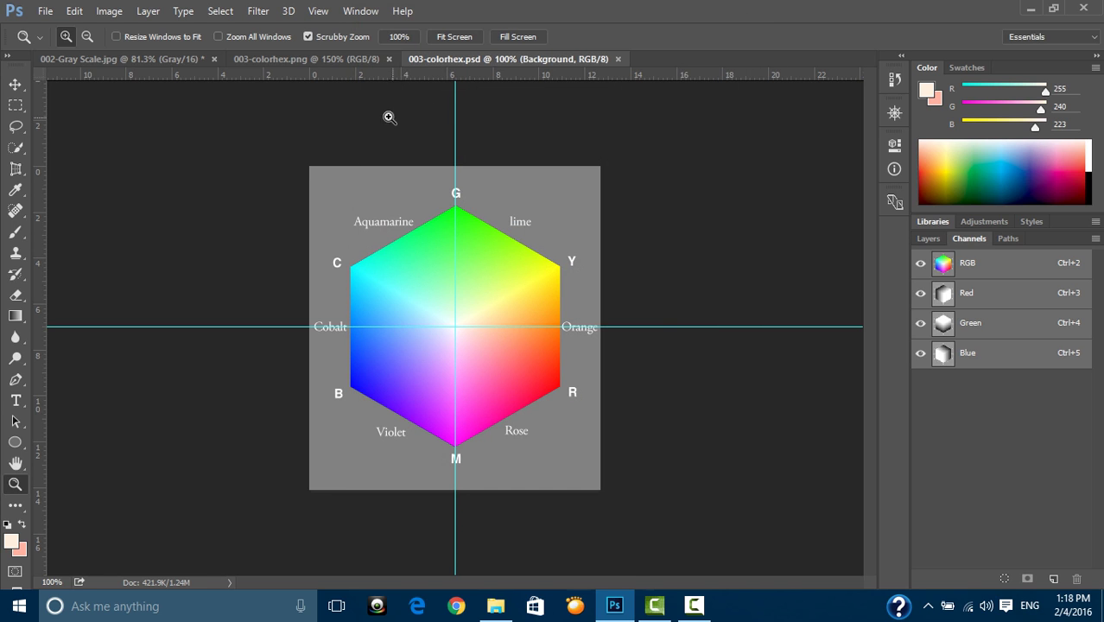
pyautogui.click(389, 59)
pyautogui.click(929, 238)
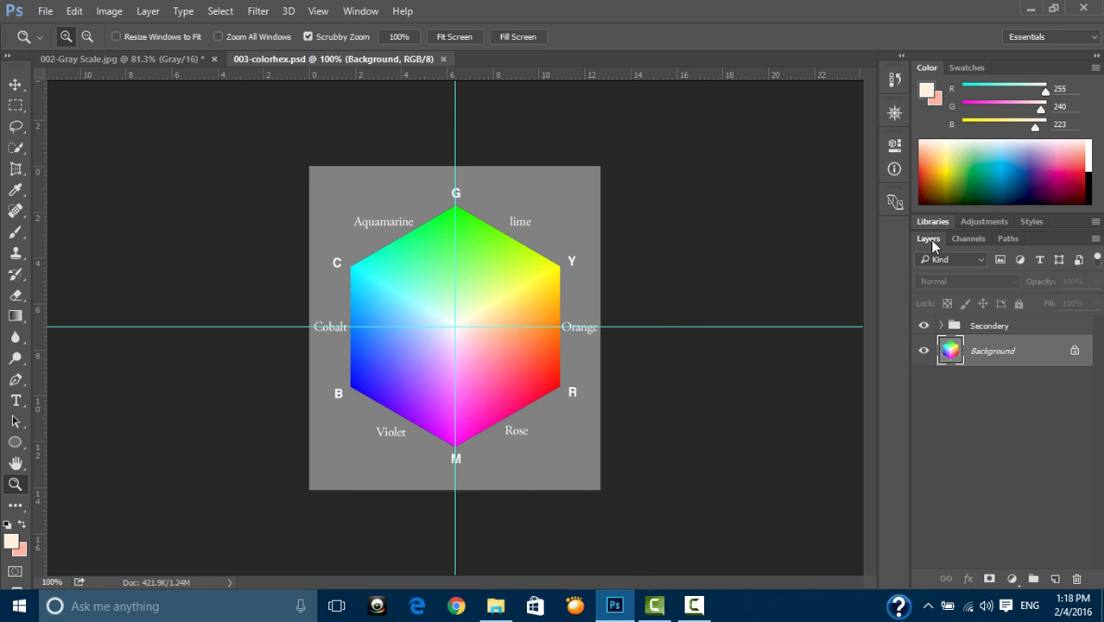
pyautogui.click(923, 326)
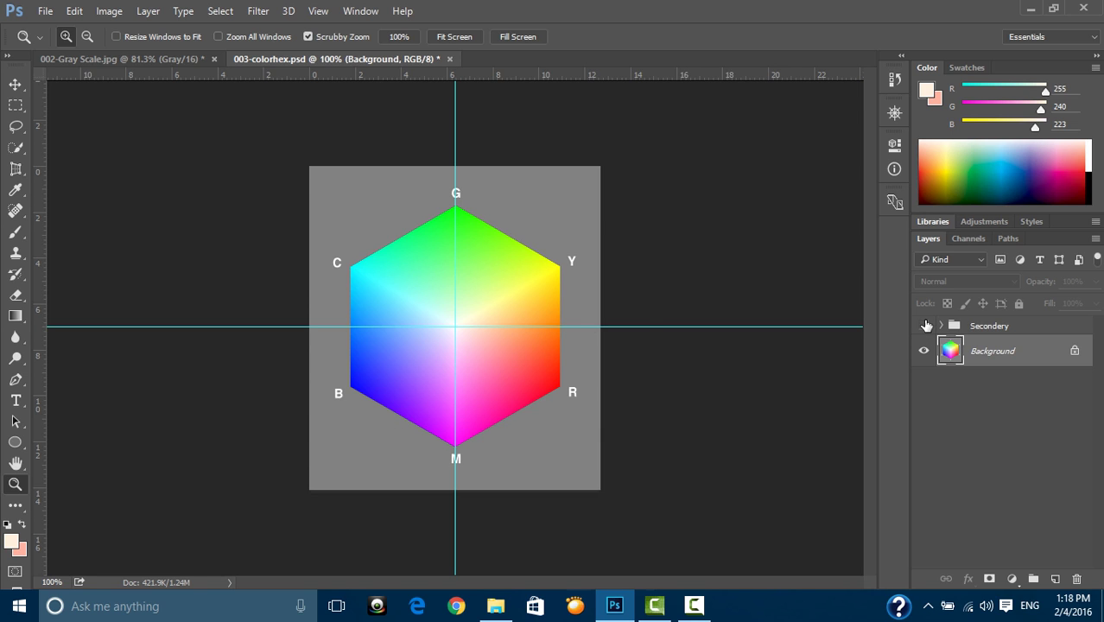
pyautogui.hotkey('ctrl', '+')
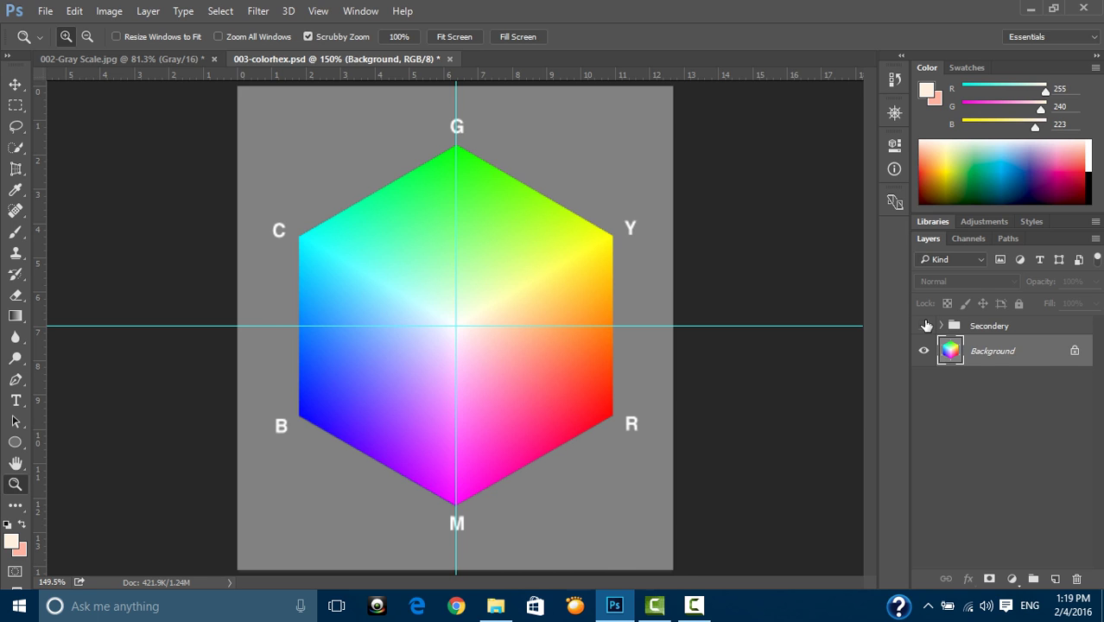
# In Channels, view Red, Green, Blue, then RGB, Red, and finally Green alone.
pyautogui.click(968, 241)
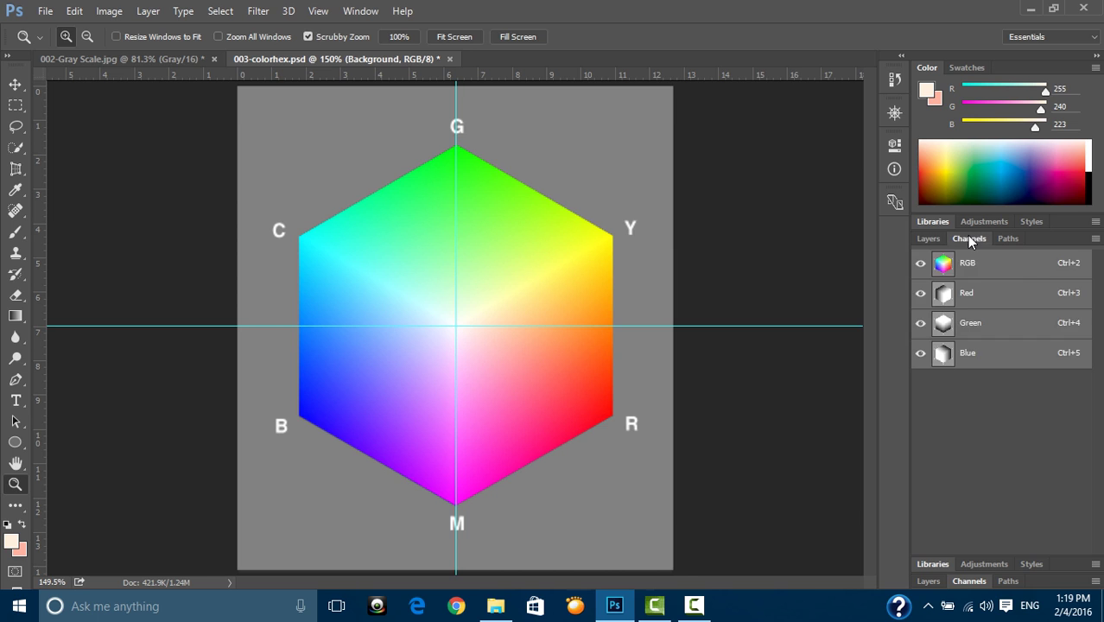
pyautogui.click(987, 579)
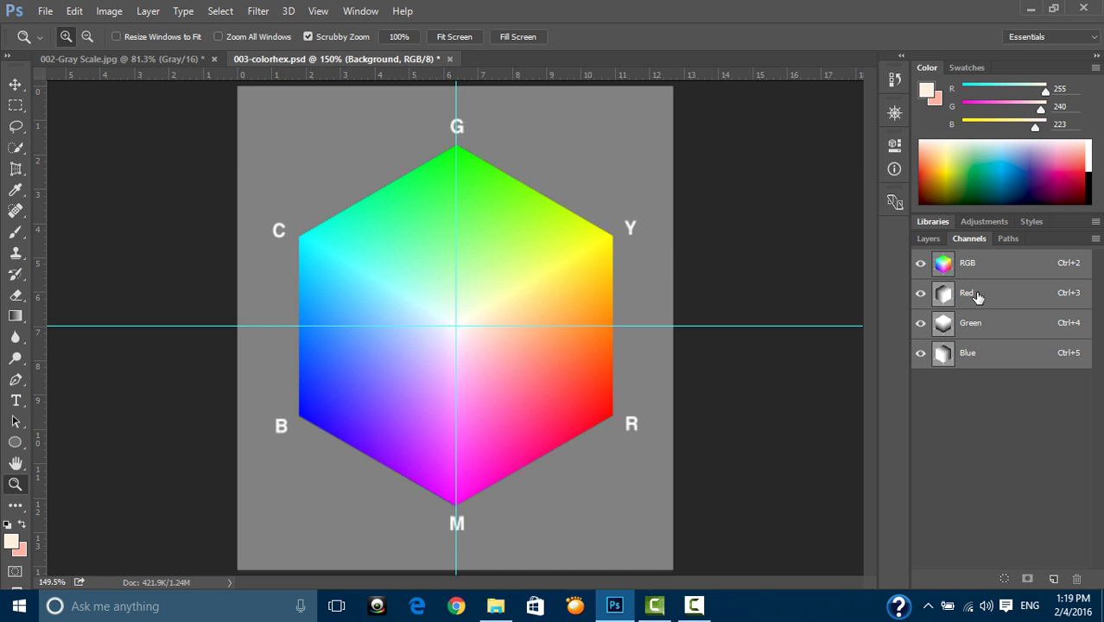
pyautogui.click(972, 295)
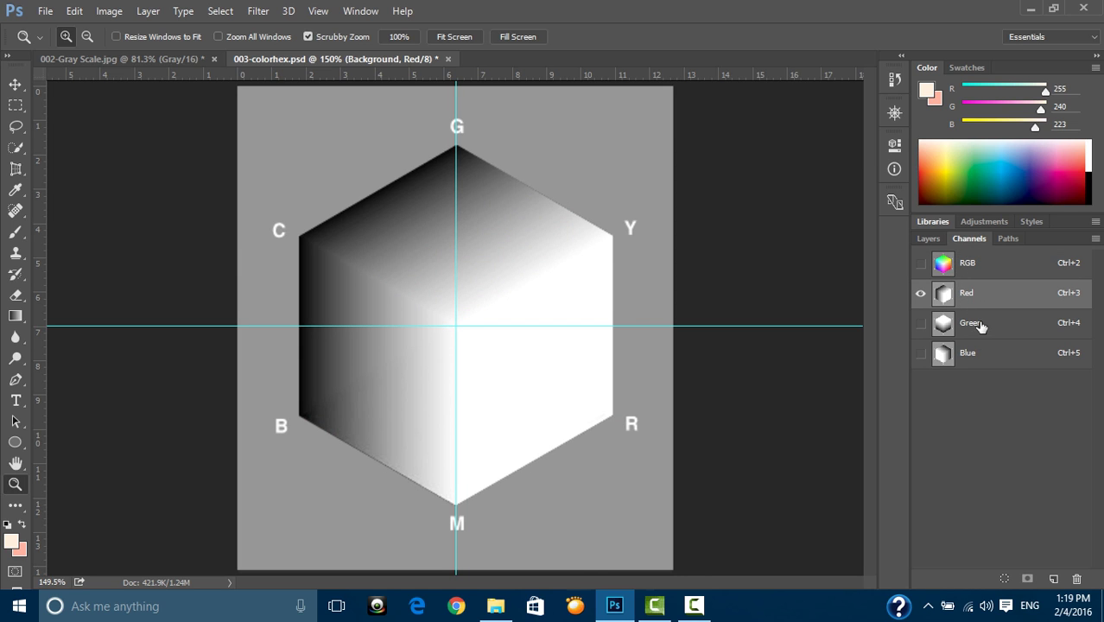
pyautogui.click(972, 329)
pyautogui.click(985, 354)
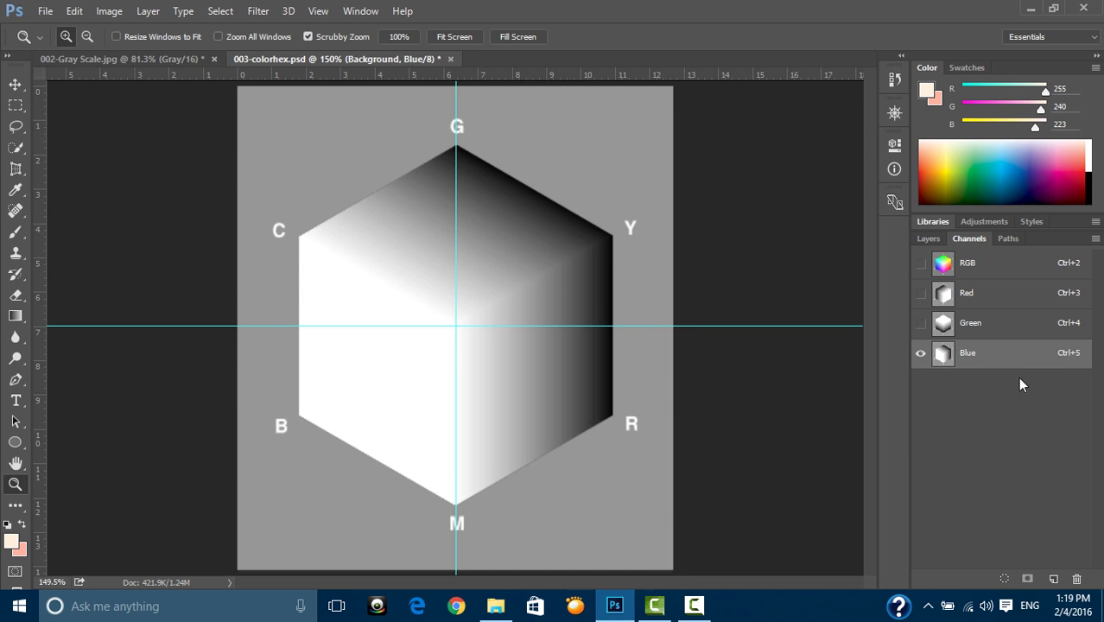
pyautogui.click(979, 268)
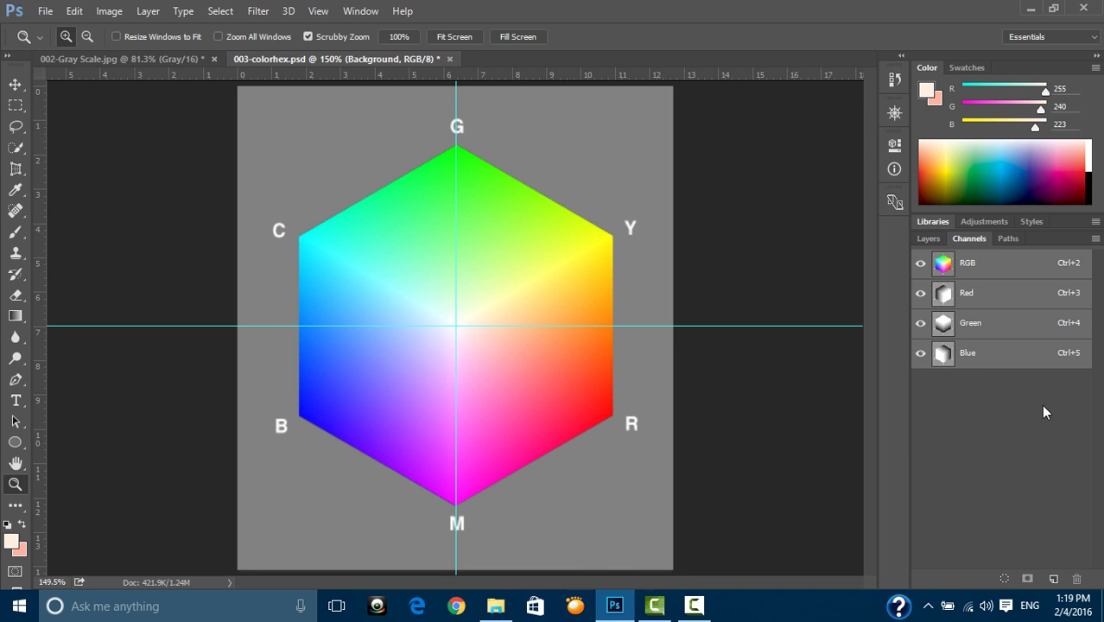
pyautogui.click(987, 295)
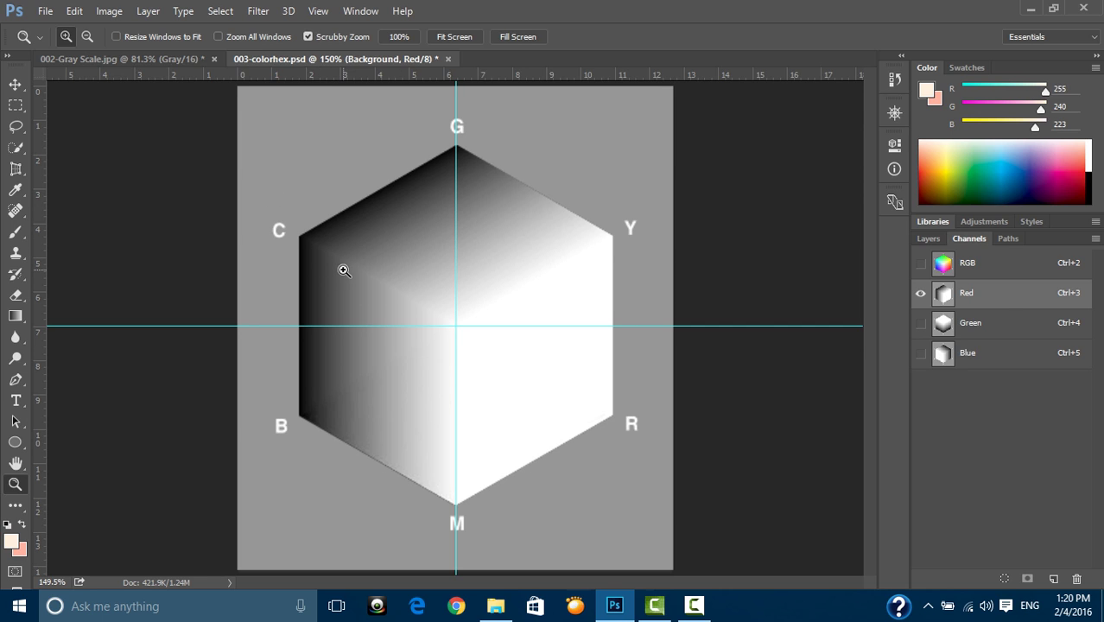
pyautogui.click(969, 323)
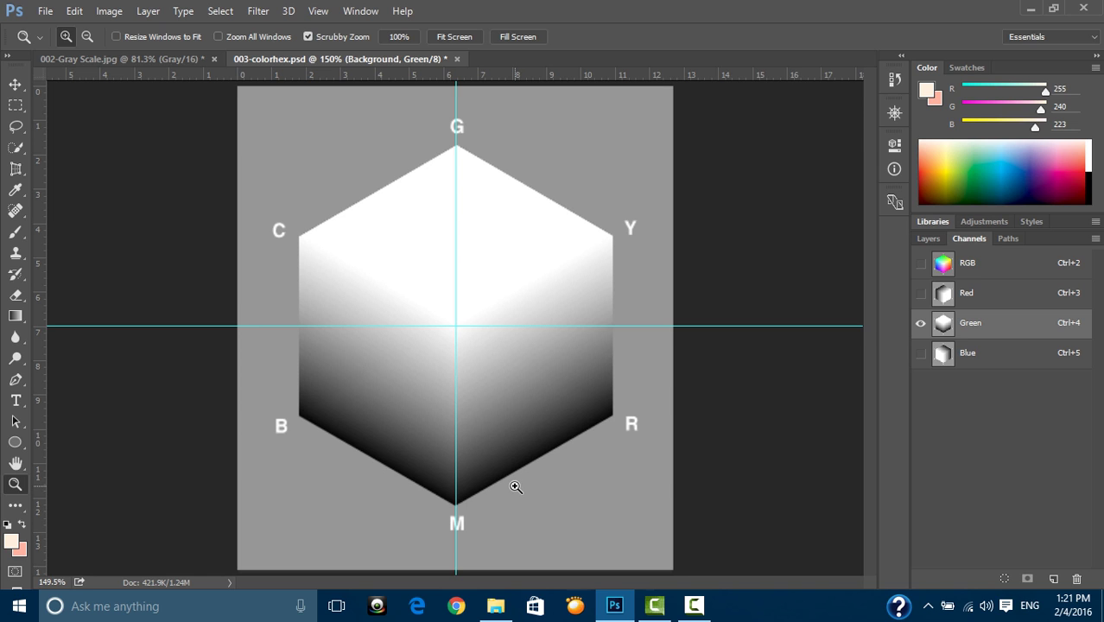
# Open the Info readout with F8, then view RGB, Red, Green and Blue channels in turn.
pyautogui.press('F8')
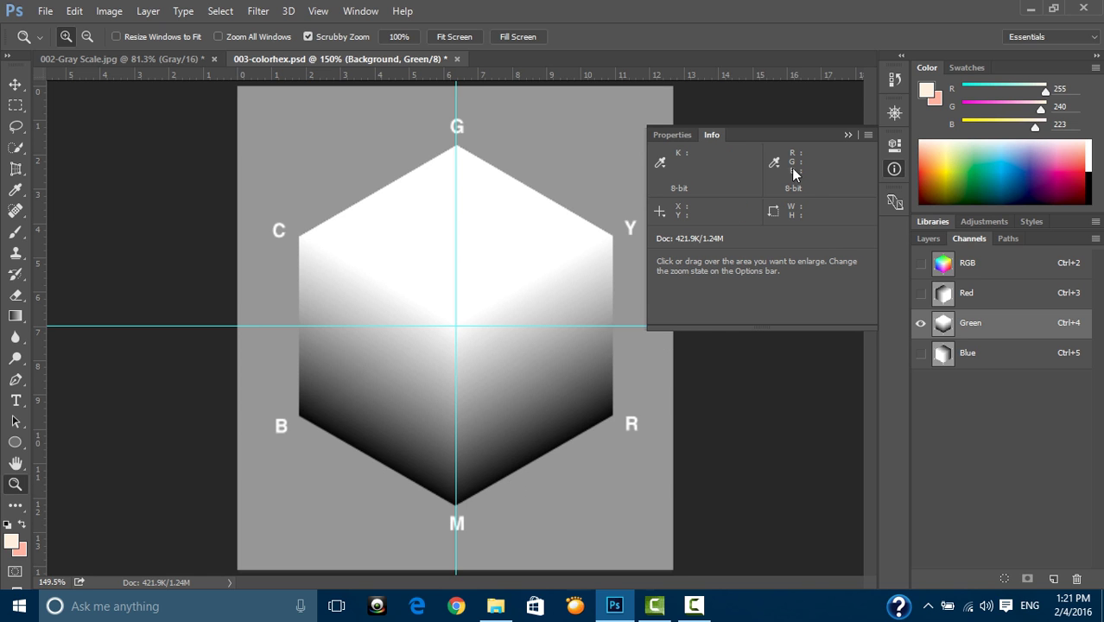
pyautogui.click(966, 268)
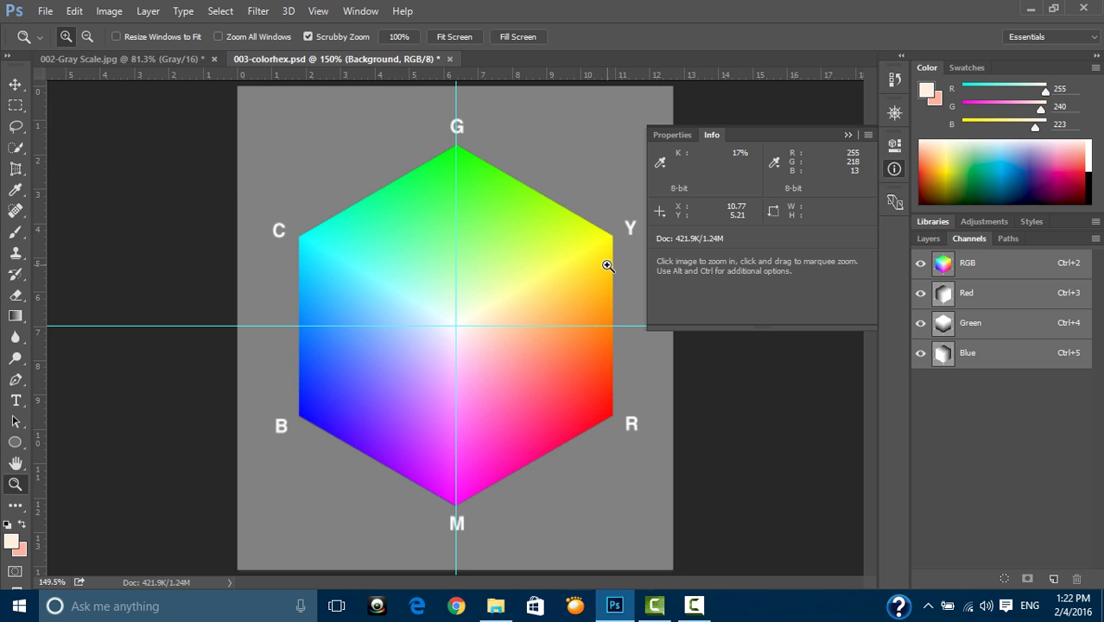
pyautogui.click(1010, 294)
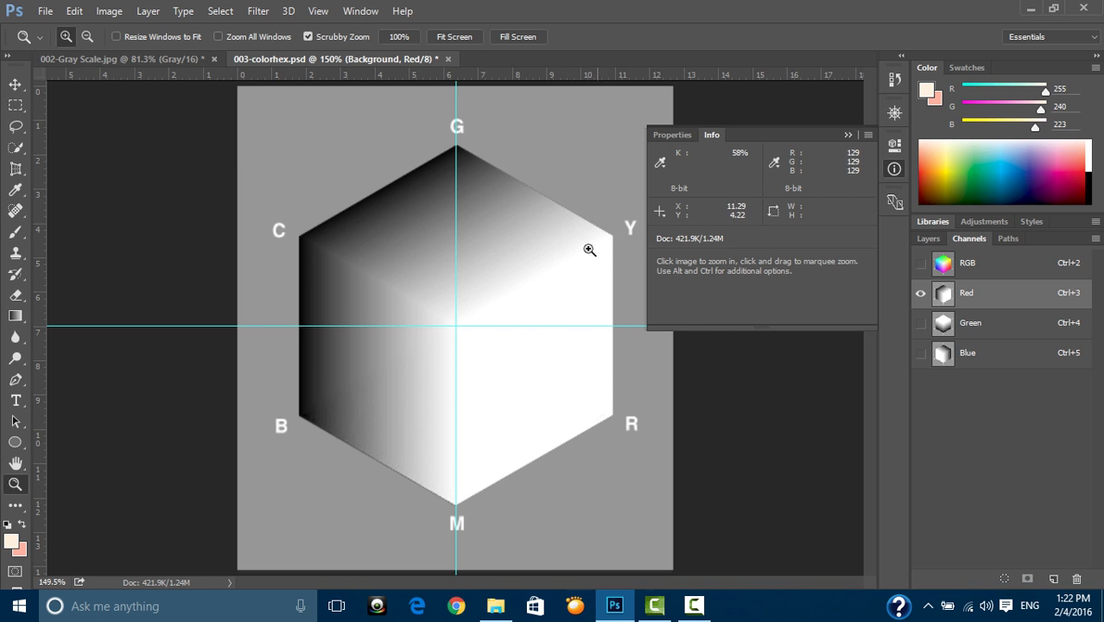
pyautogui.click(1002, 327)
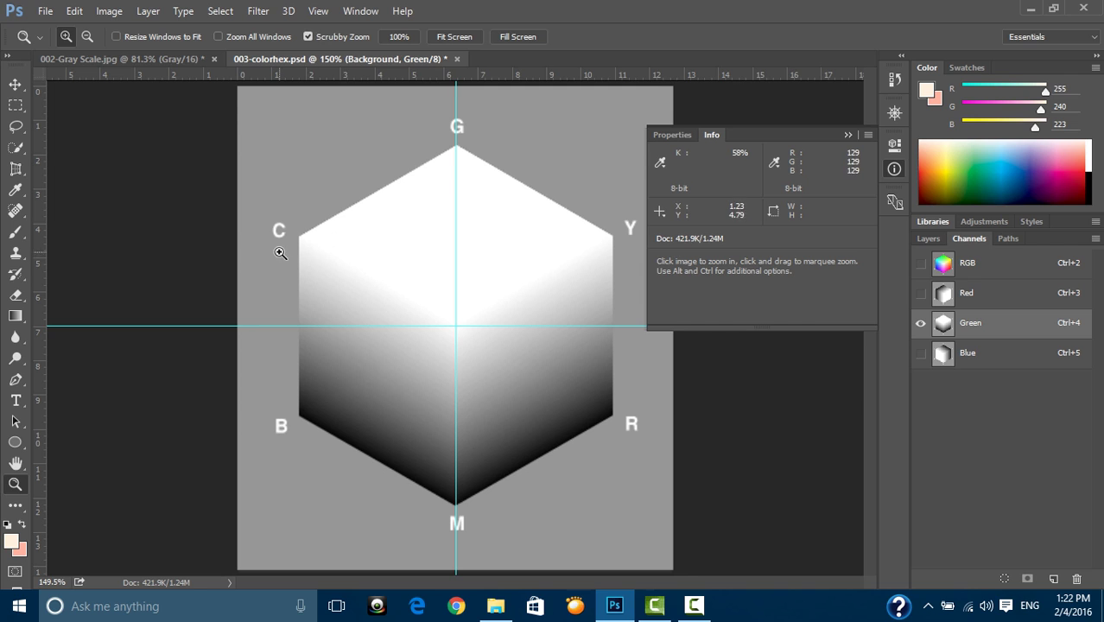
pyautogui.click(984, 352)
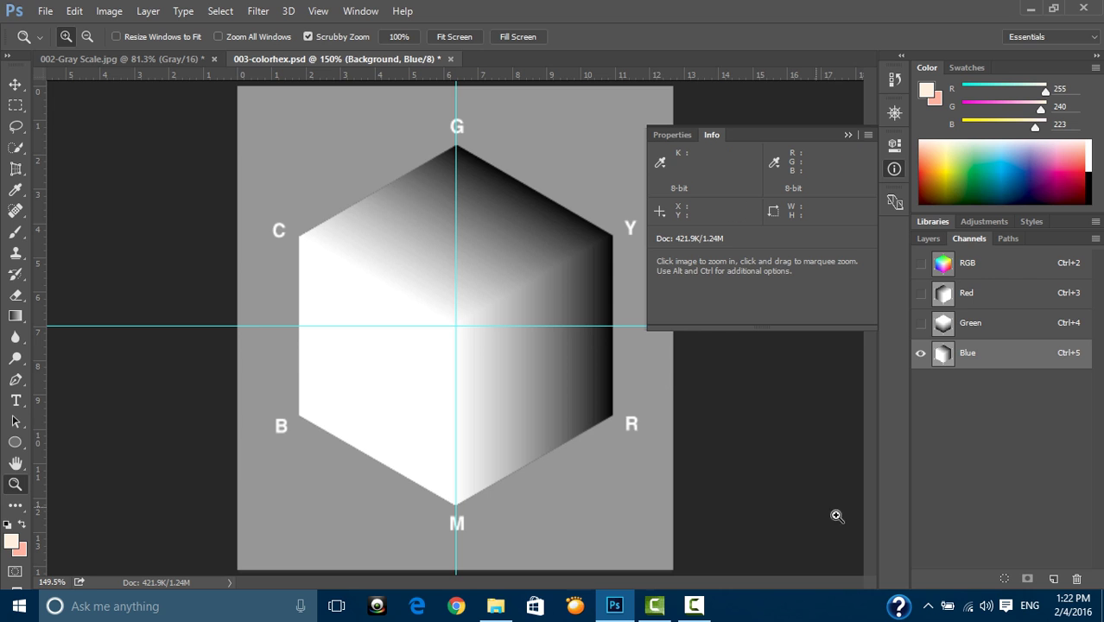
# Quickly flick through the Red, Green and Blue channels twice, returning to the RGB composite.
pyautogui.click(961, 295)
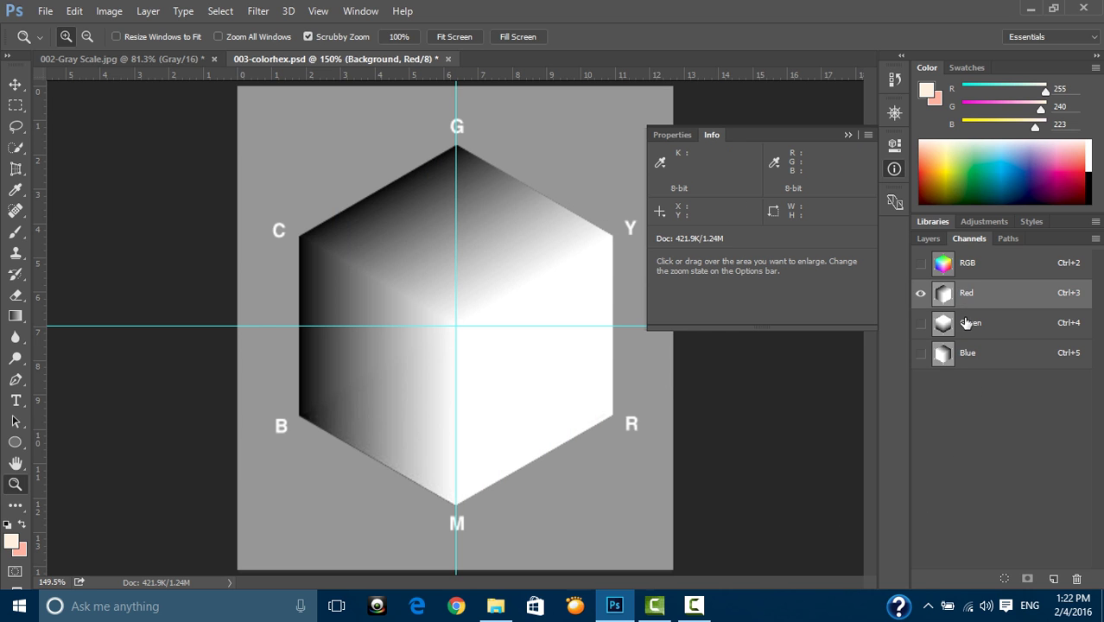
pyautogui.click(964, 322)
pyautogui.click(963, 353)
pyautogui.click(972, 295)
pyautogui.click(963, 322)
pyautogui.click(960, 354)
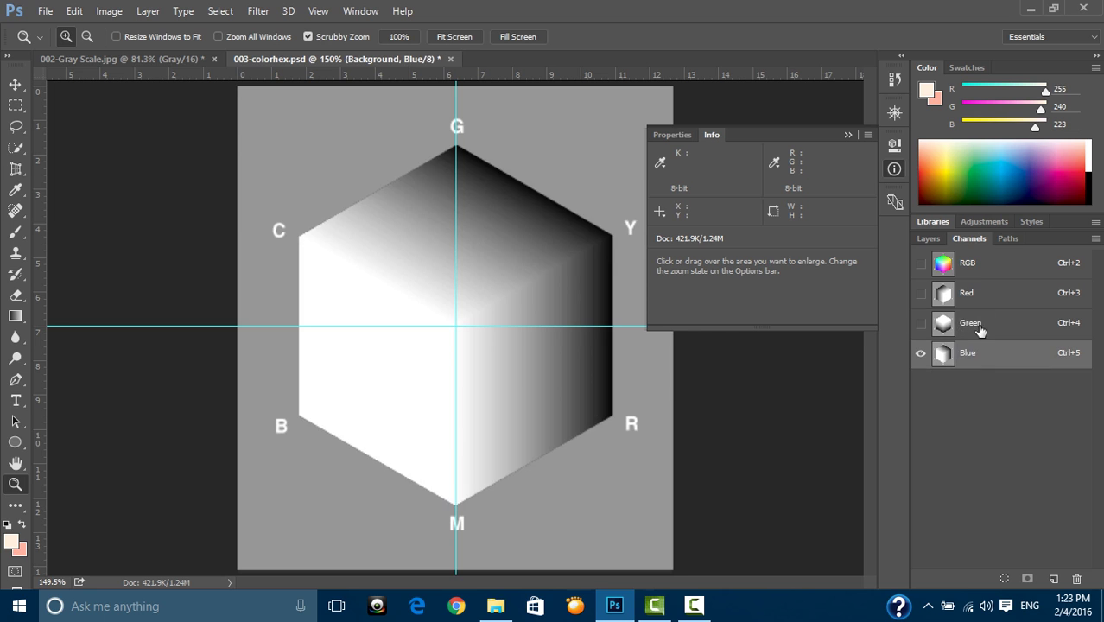
pyautogui.click(977, 273)
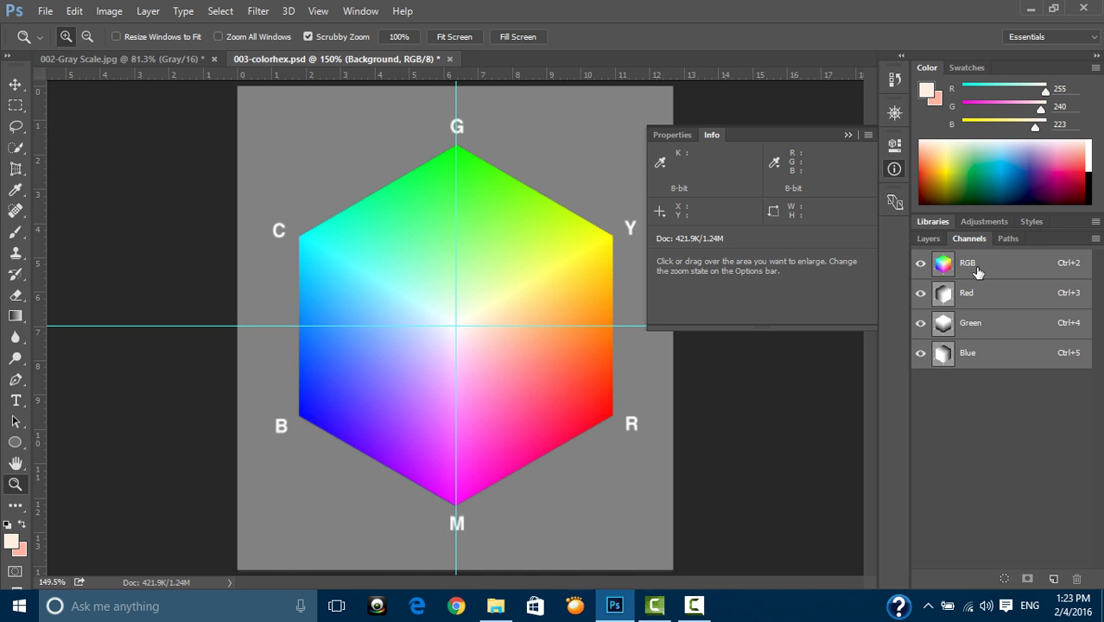
# Show the Red and Green channels alone, the RGB composite, then the Blue channel.
pyautogui.click(968, 298)
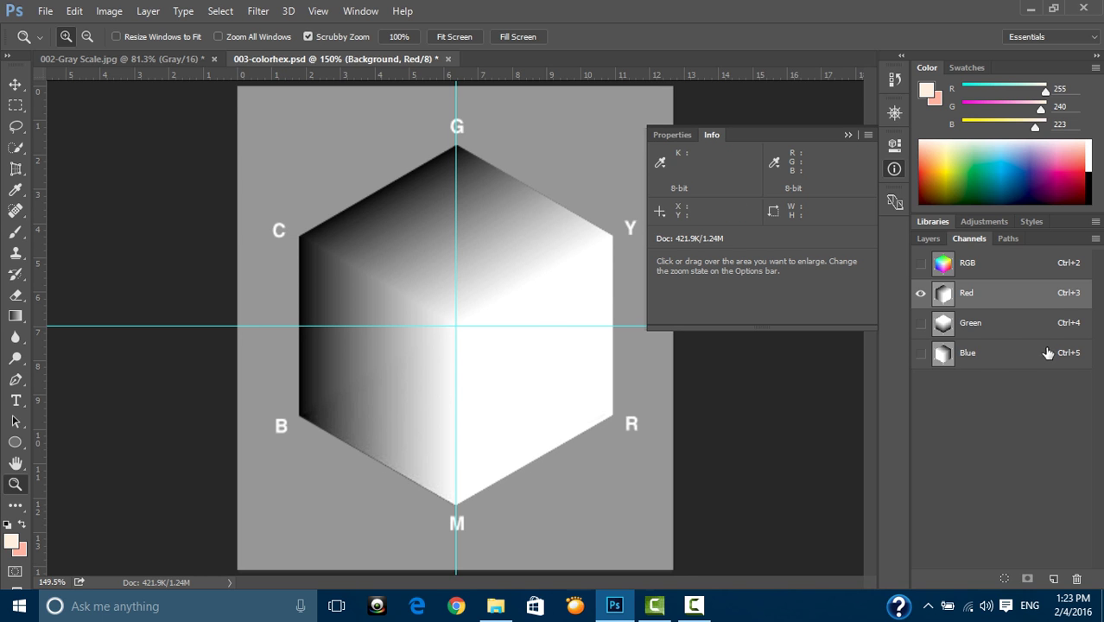
pyautogui.click(983, 321)
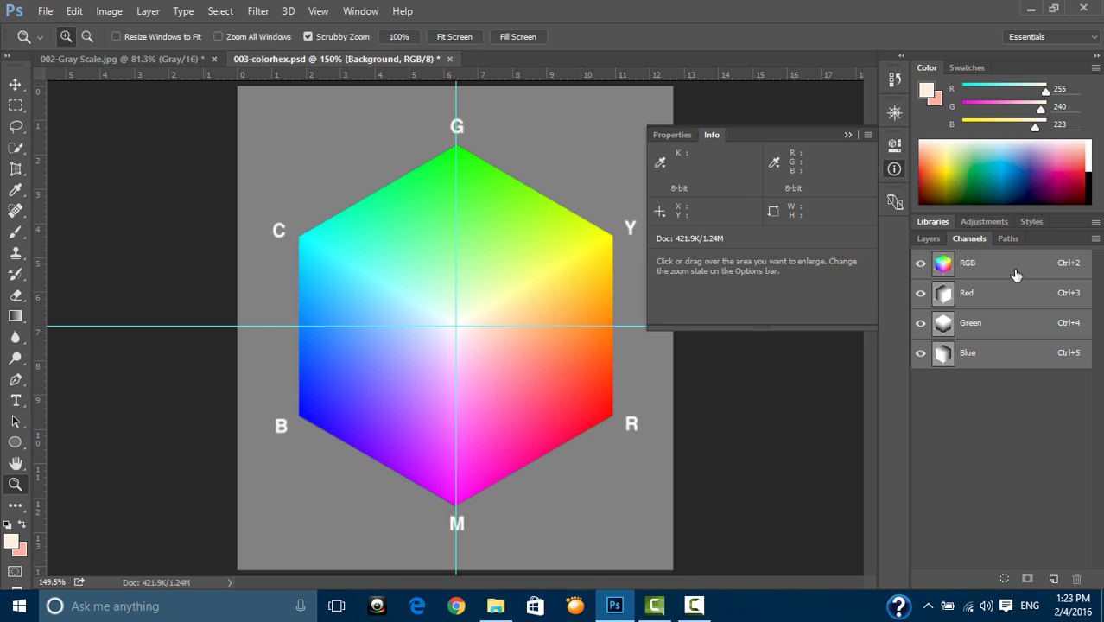
pyautogui.click(1015, 268)
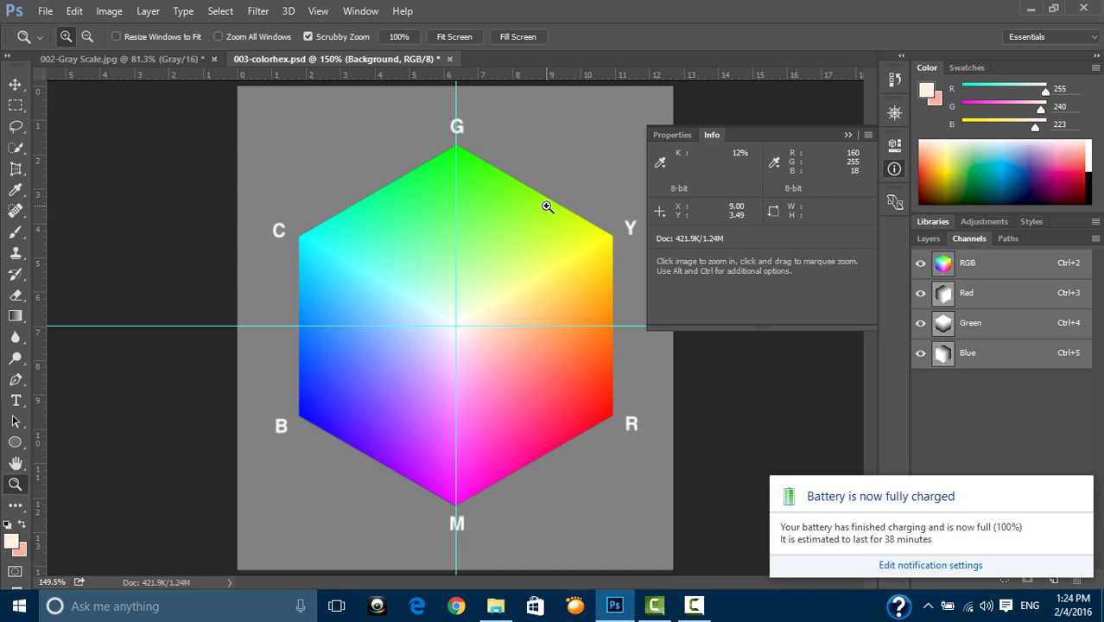
pyautogui.click(982, 352)
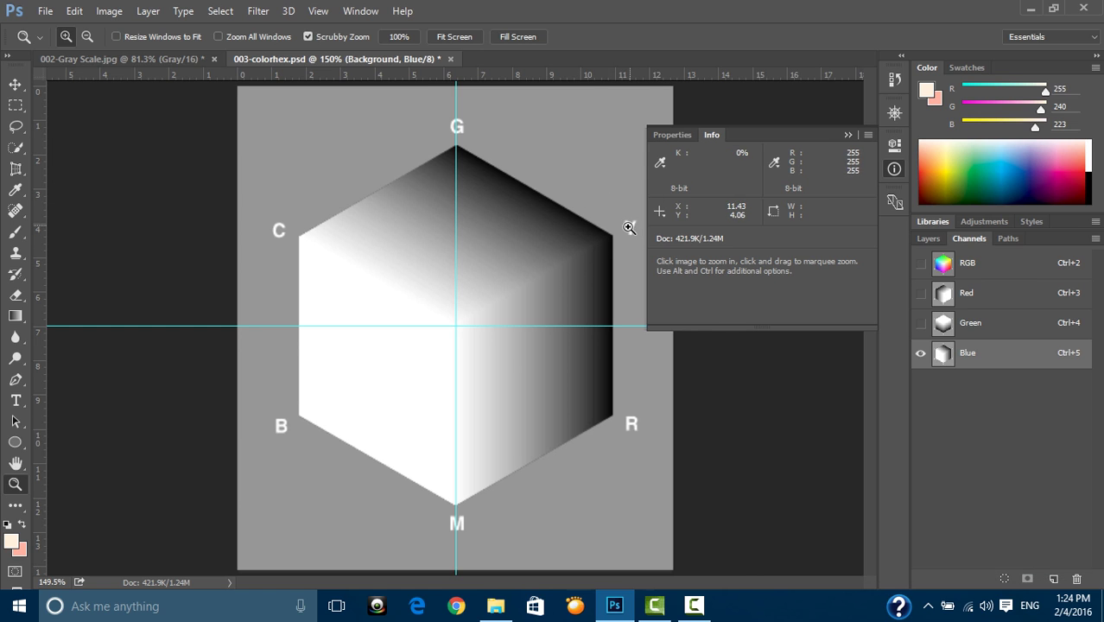
# Cycle through the Green, Red, Green and Blue channels, ending on the RGB composite.
pyautogui.click(975, 333)
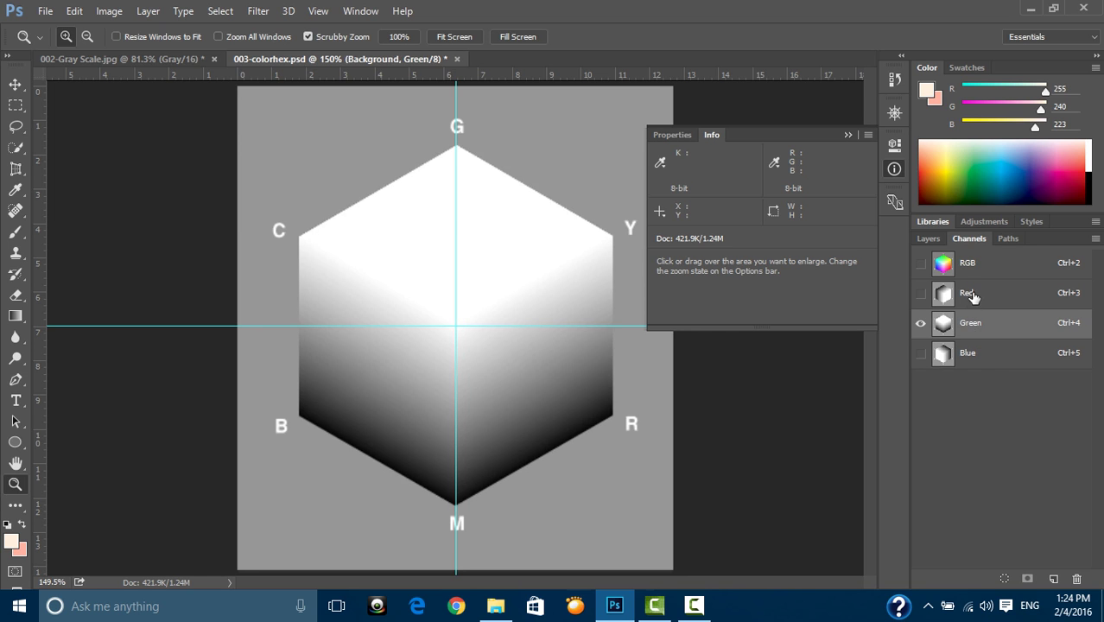
pyautogui.click(968, 293)
pyautogui.click(976, 323)
pyautogui.click(974, 352)
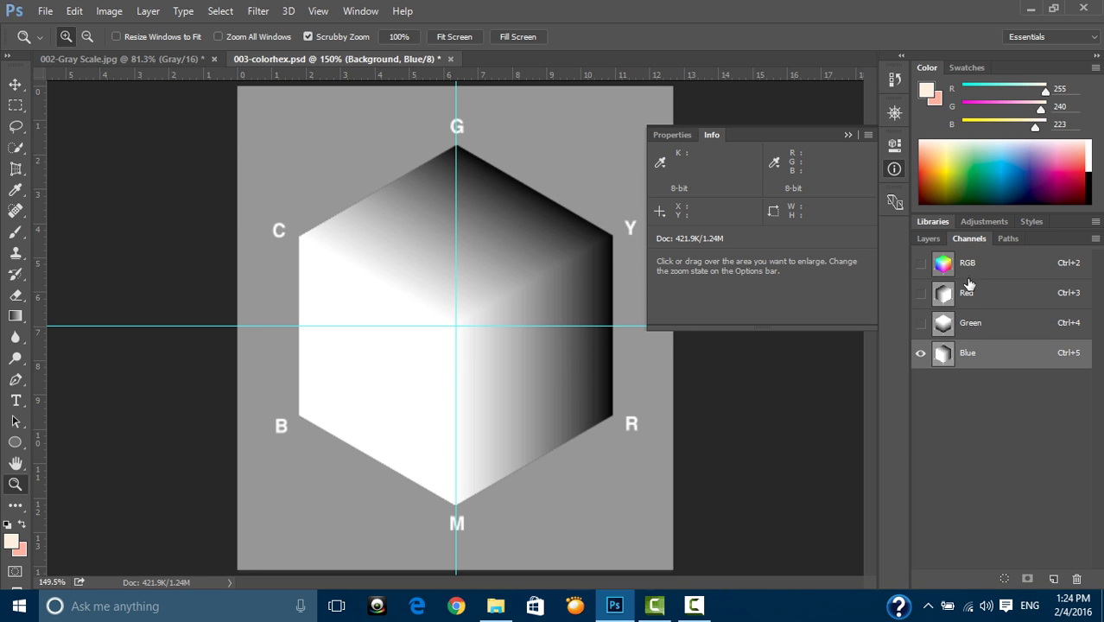
pyautogui.click(969, 263)
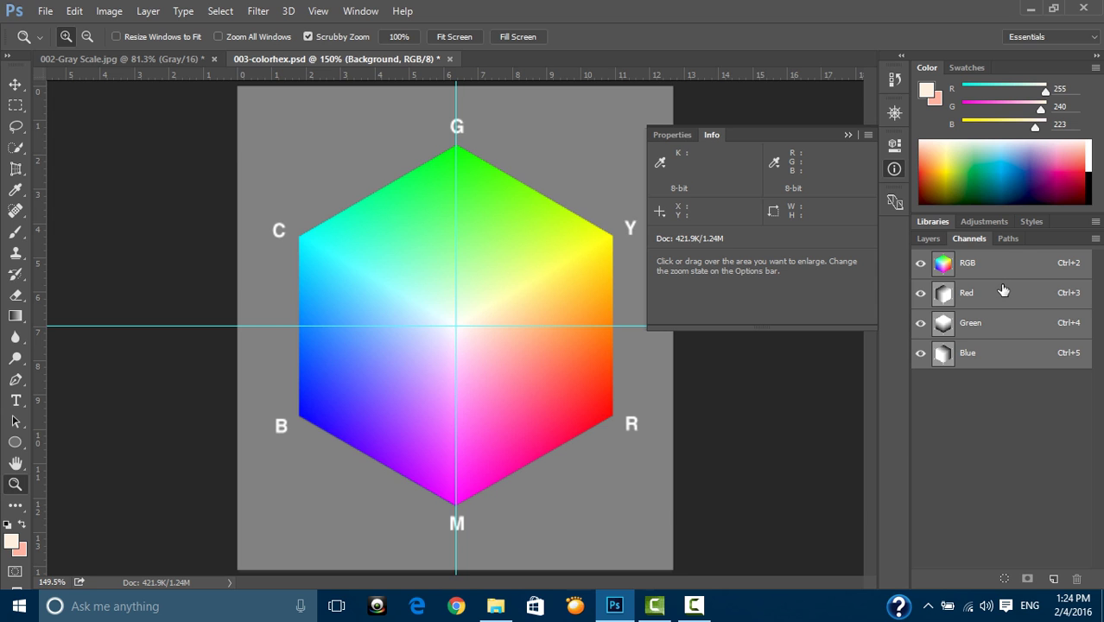
pyautogui.click(995, 294)
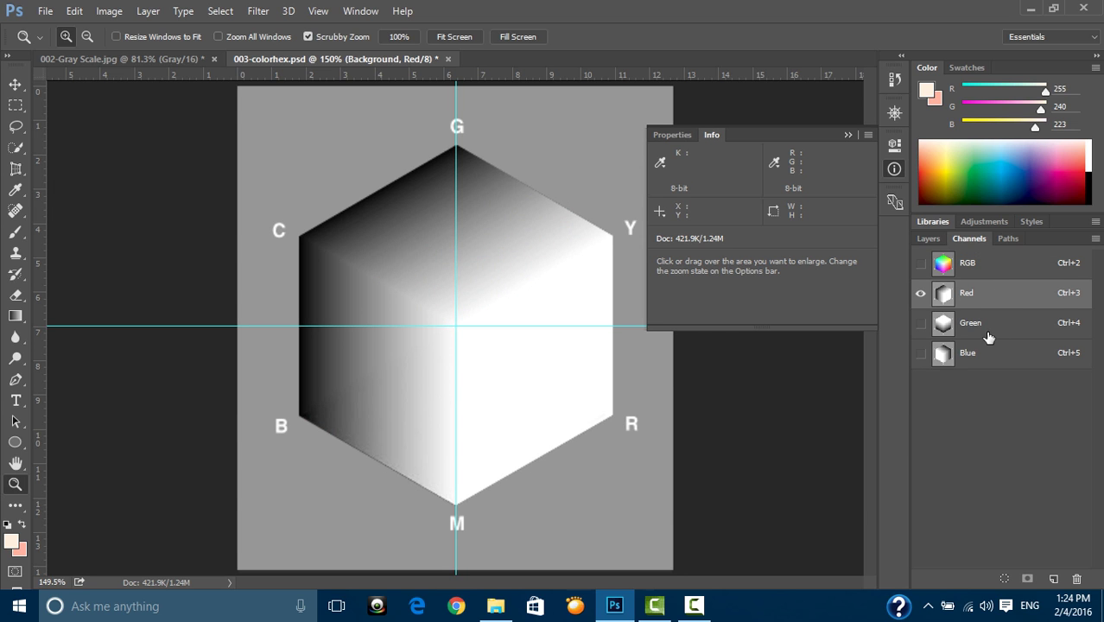
pyautogui.click(987, 331)
pyautogui.click(994, 264)
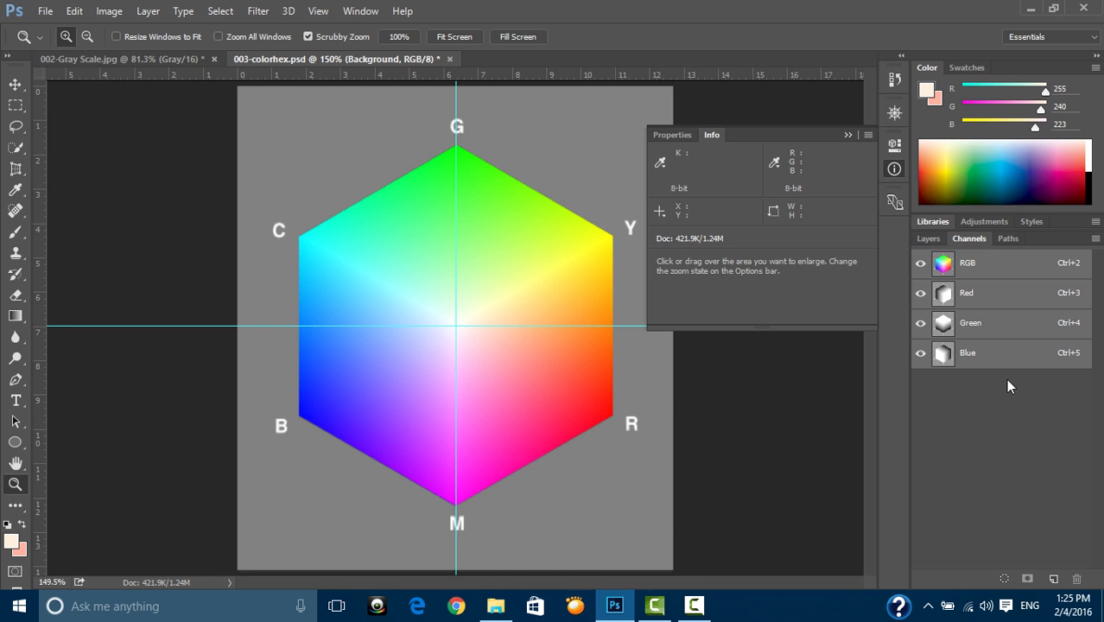
# Switch to Layers, close the Info readout, and make the Secondery colour-name group visible.
pyautogui.click(938, 237)
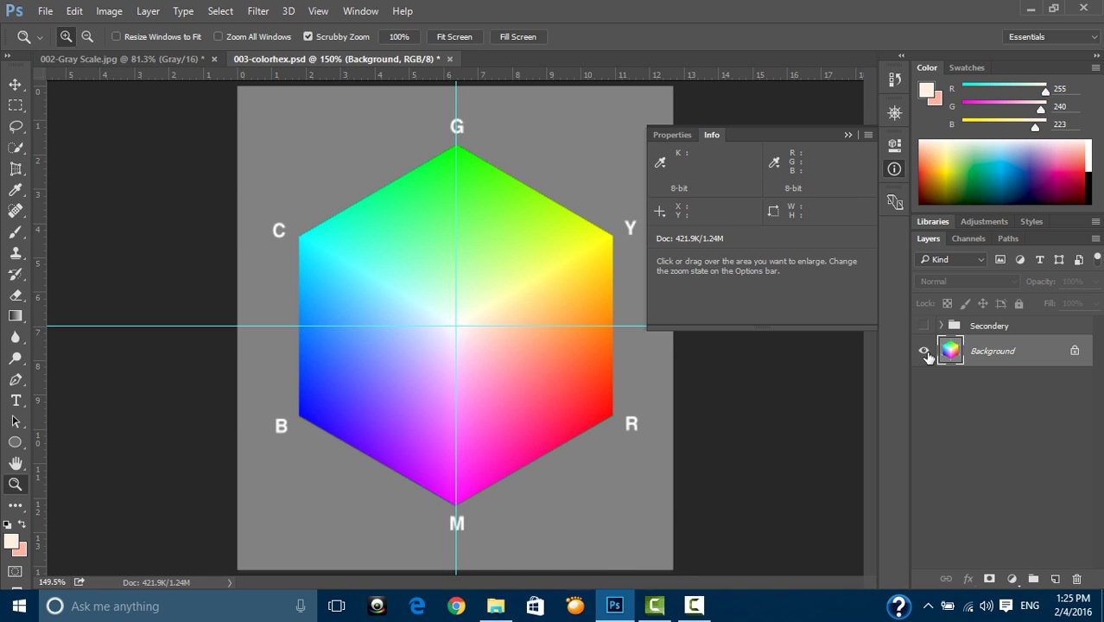
pyautogui.click(850, 134)
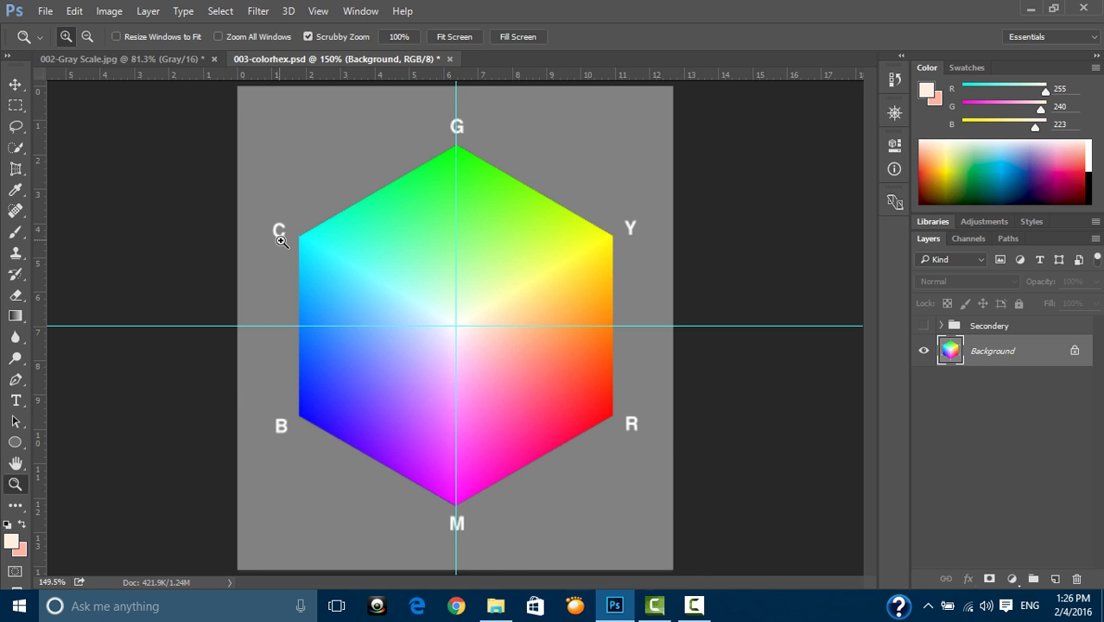
pyautogui.click(923, 327)
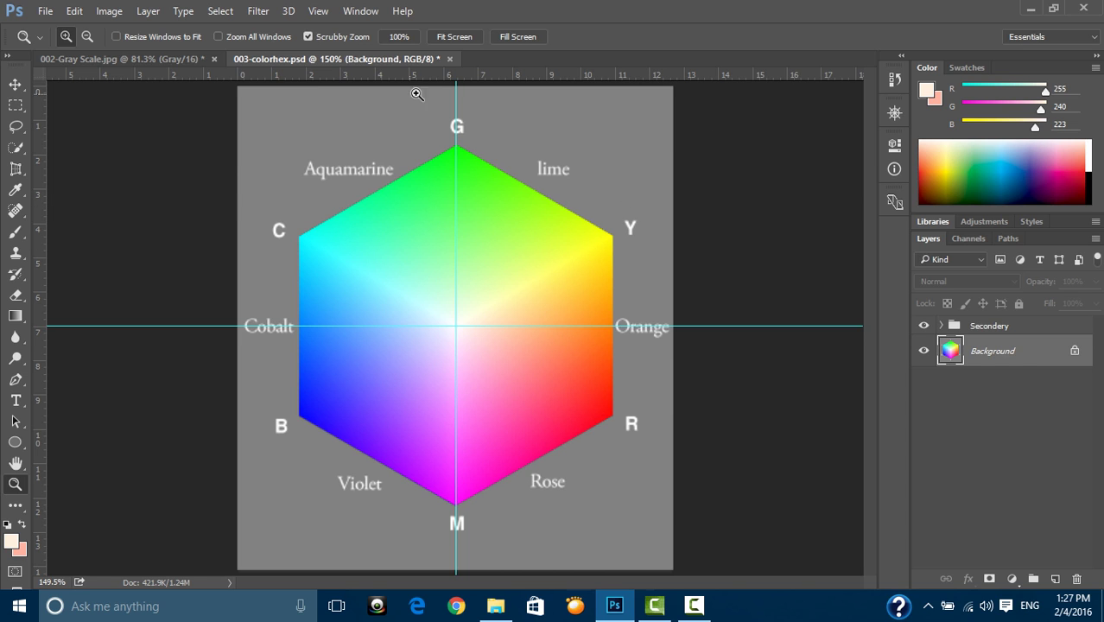
# Close 003-colorhex.psd without saving and select 004-Additive colors and 005-Subtractive colors in Session-002.
pyautogui.click(448, 59)
pyautogui.click(514, 236)
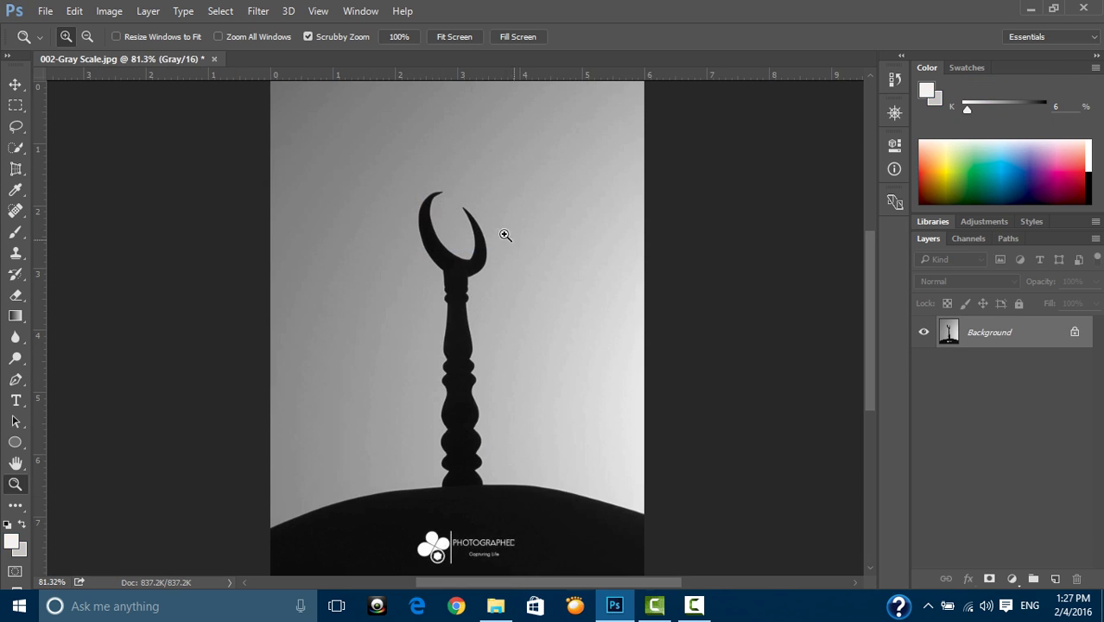
pyautogui.click(495, 605)
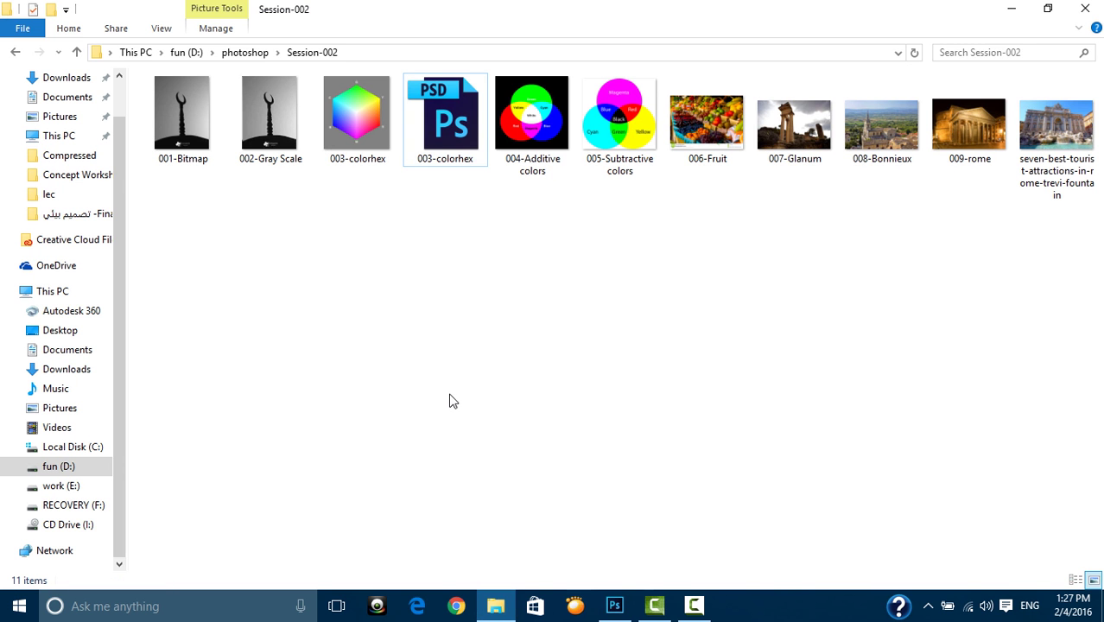
pyautogui.click(527, 121)
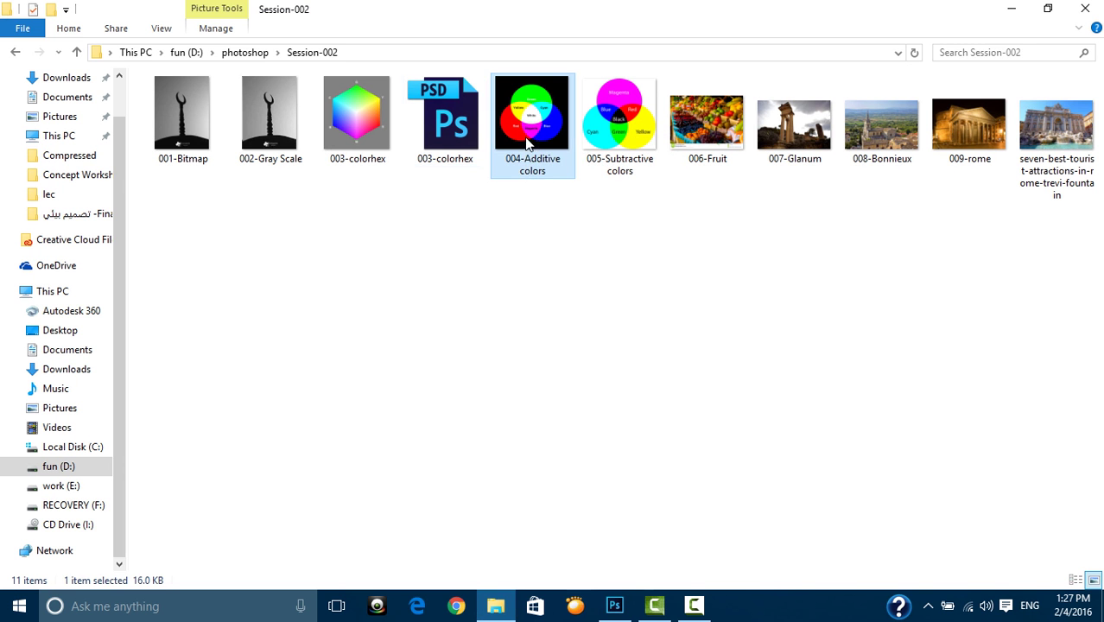
pyautogui.keyDown('ctrl'); pyautogui.click(633, 128); pyautogui.keyUp('ctrl')
# Open both colour diagrams in Photoshop and close 002-Gray Scale.jpg without saving.
pyautogui.moveTo(618, 134); pyautogui.dragTo(624, 607)
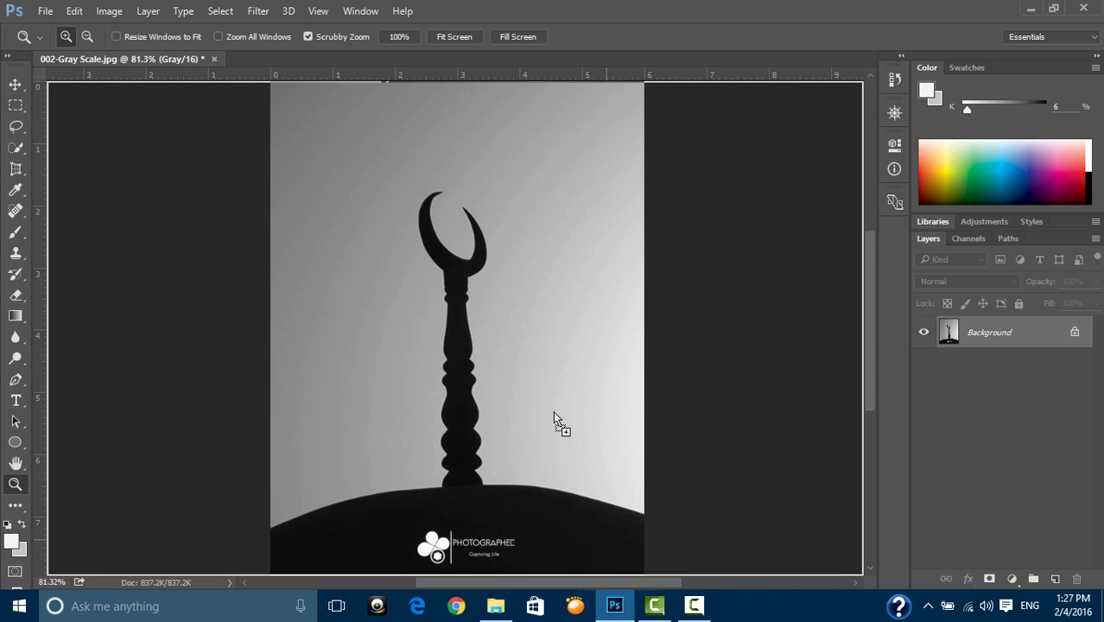
pyautogui.moveTo(624, 607); pyautogui.dragTo(390, 57)
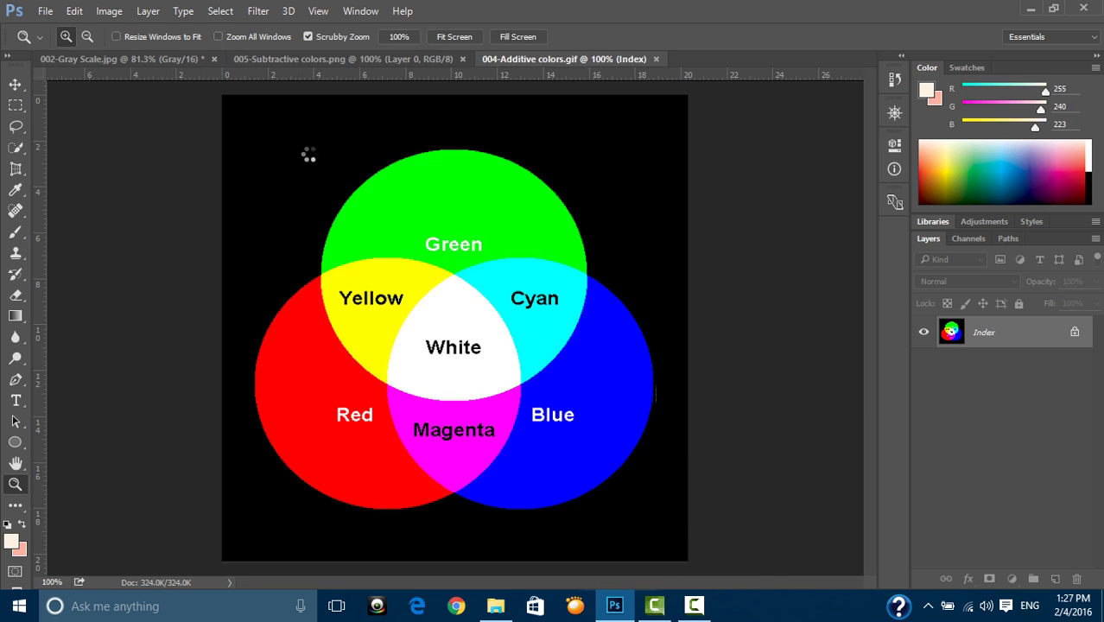
pyautogui.click(214, 59)
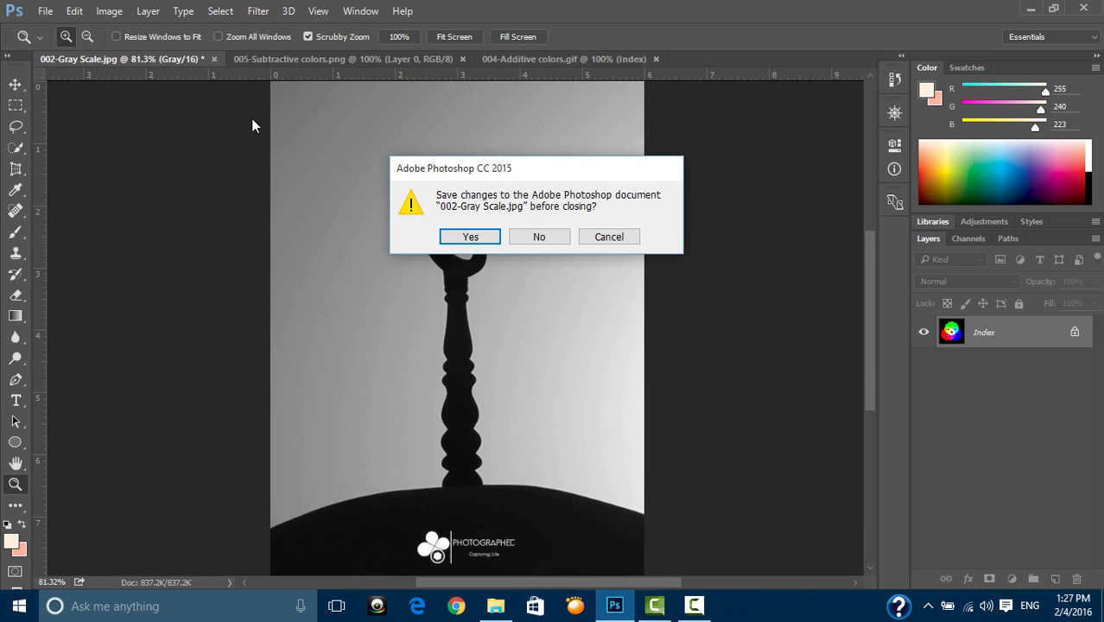
pyautogui.click(561, 241)
# Reorder the tabs so 004-Additive colors.gif comes before 005-Subtractive colors.png.
pyautogui.click(178, 57)
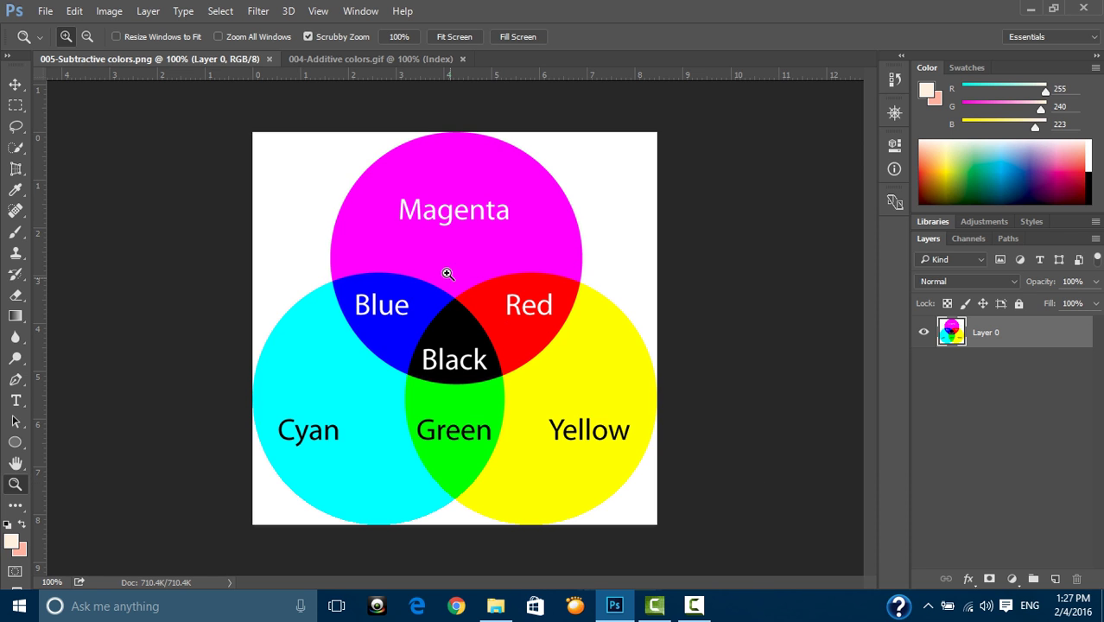
pyautogui.moveTo(311, 61)
pyautogui.mouseDown()
pyautogui.moveTo(102, 71)
pyautogui.moveTo(83, 71)
pyautogui.moveTo(84, 60)
pyautogui.mouseUp()
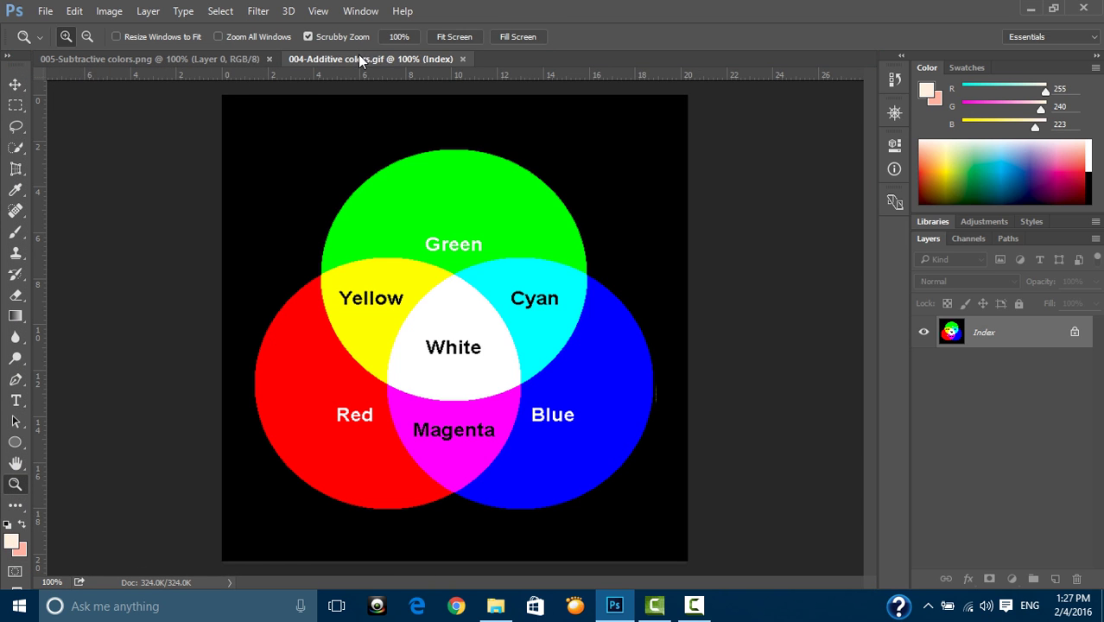
pyautogui.moveTo(357, 57); pyautogui.dragTo(99, 59)
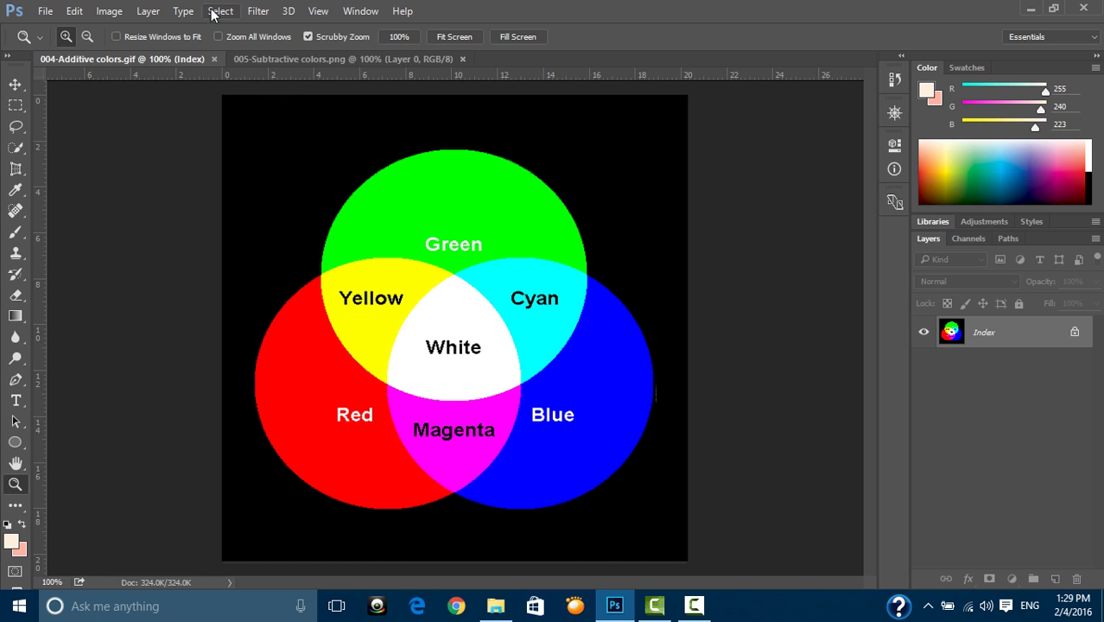
# Switch to the 005-Subtractive colors.png document.
pyautogui.click(298, 58)
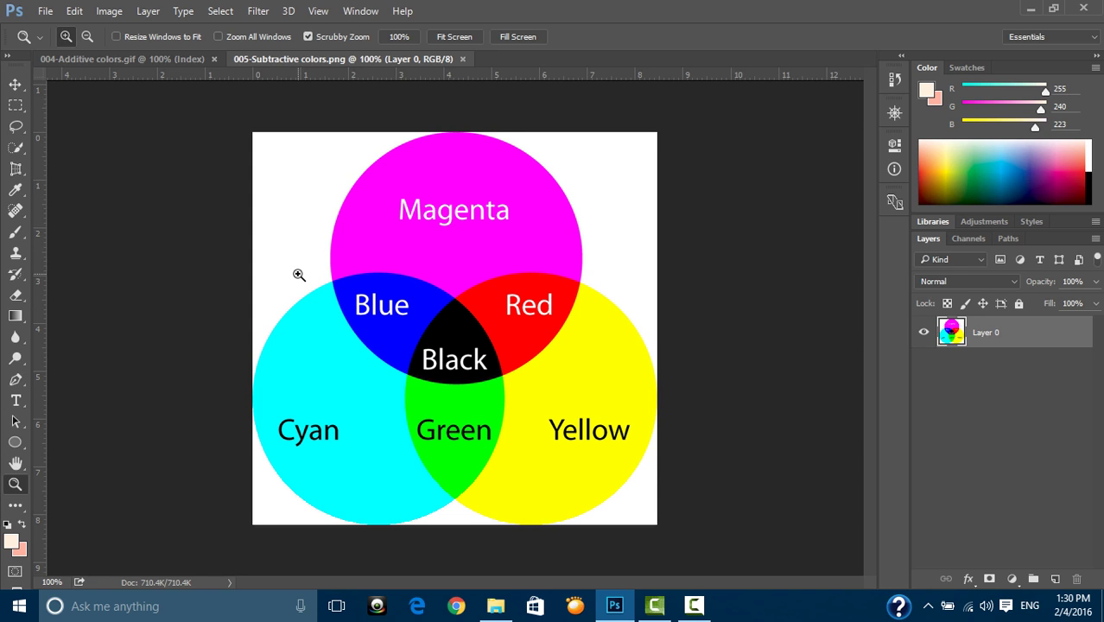
# Show the Channels panel and choose Image > Mode > CMYK Color for the diagram.
pyautogui.click(969, 239)
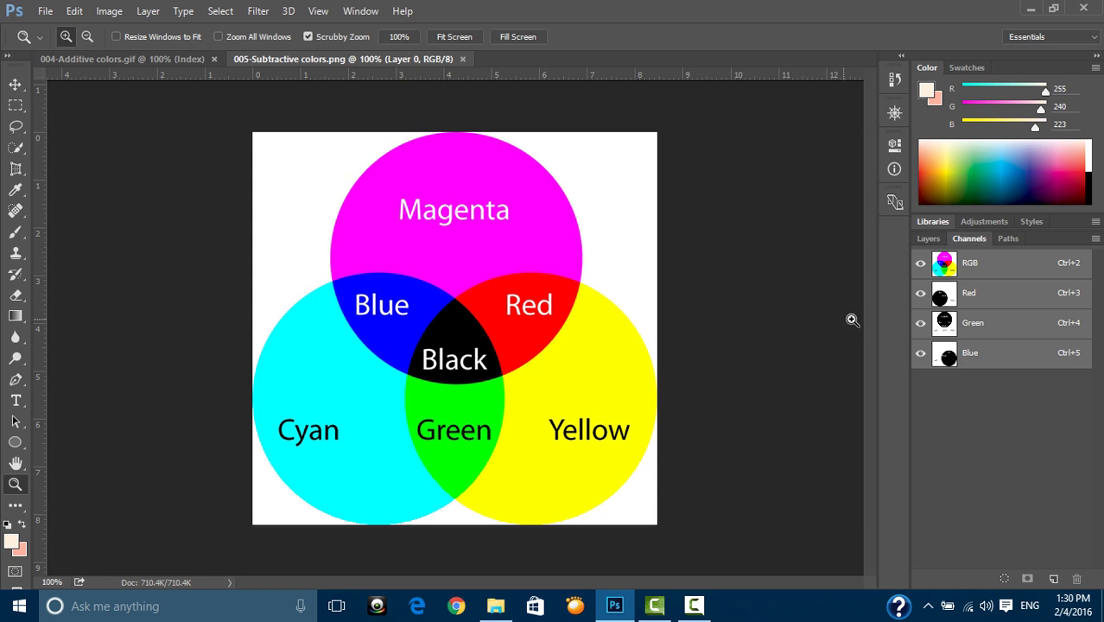
pyautogui.click(108, 16)
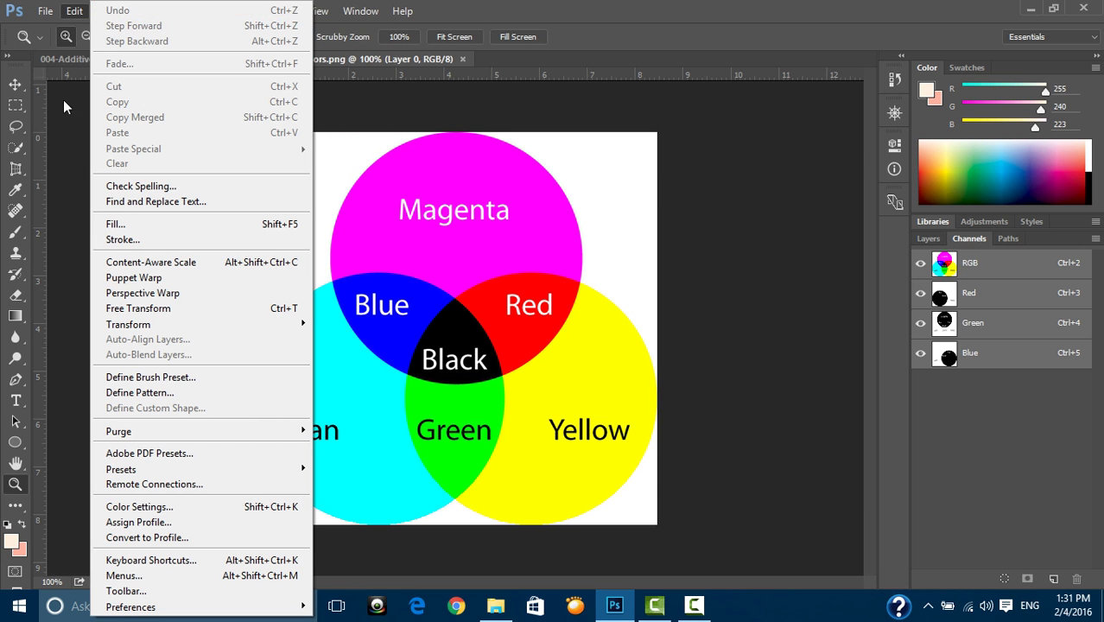
pyautogui.click(66, 108)
pyautogui.click(107, 10)
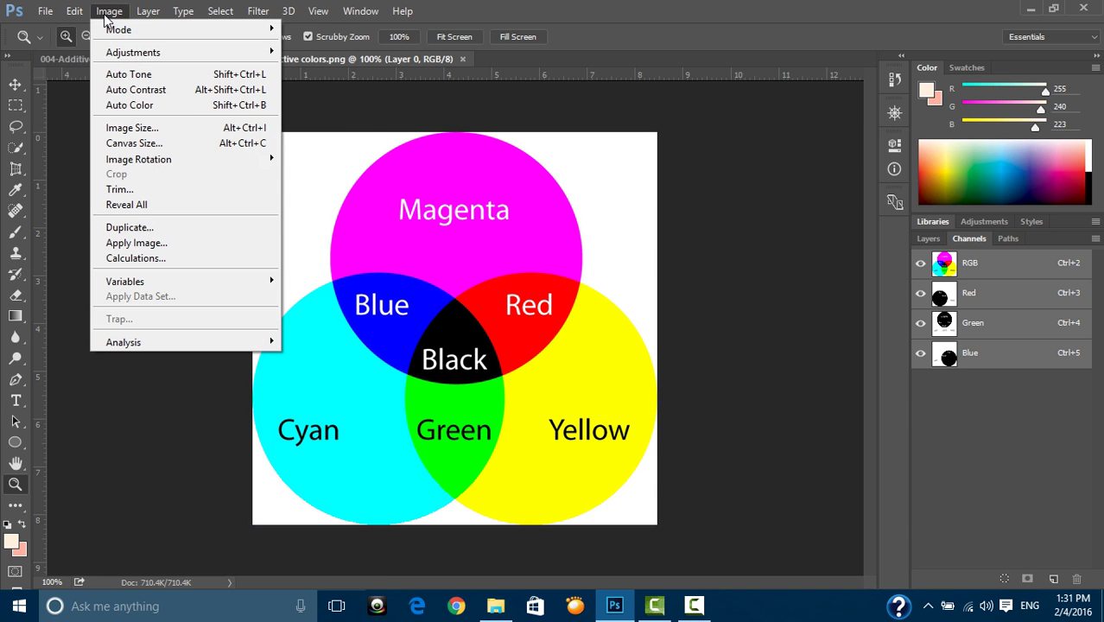
pyautogui.moveTo(118, 29)
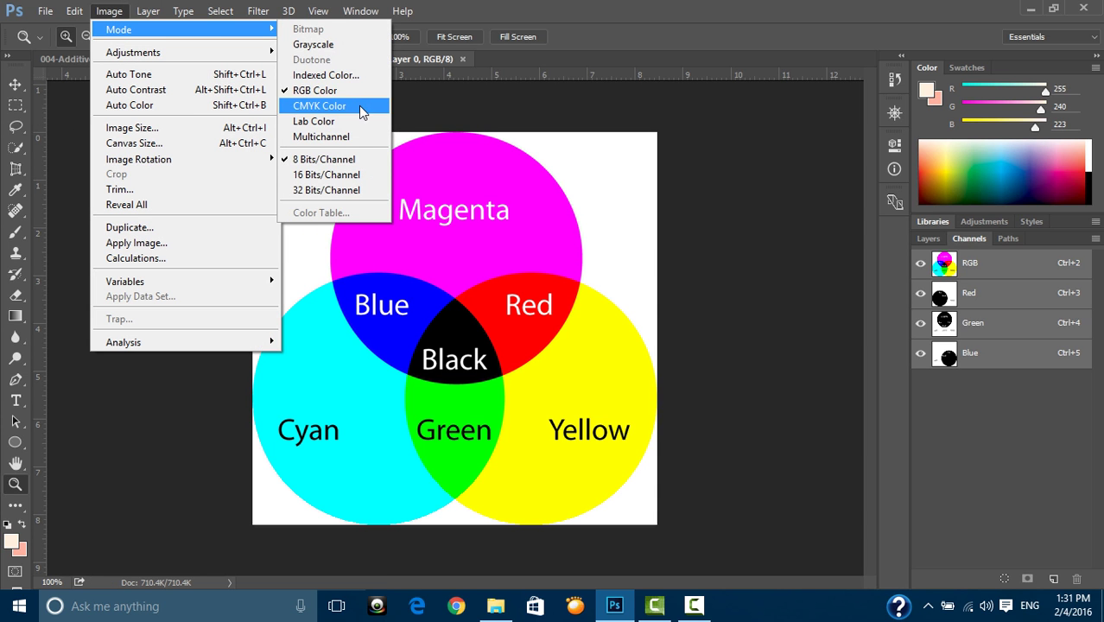
pyautogui.click(358, 105)
# Confirm the CMYK conversion, then undo and redo repeatedly to compare RGB against CMYK.
pyautogui.click(533, 261)
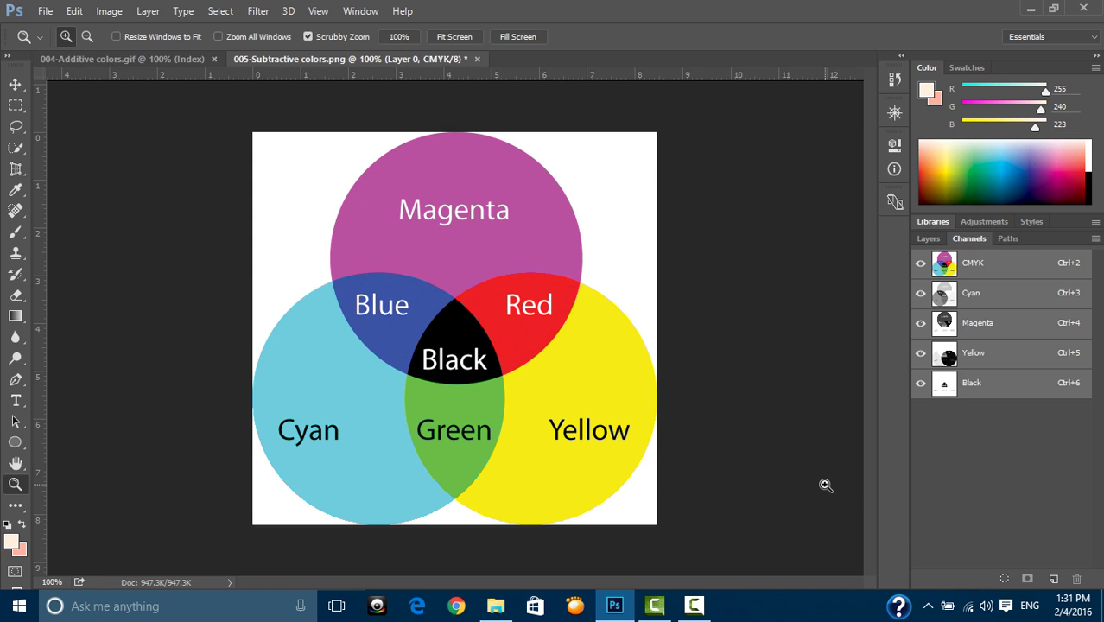
pyautogui.hotkey('ctrl', 'z')
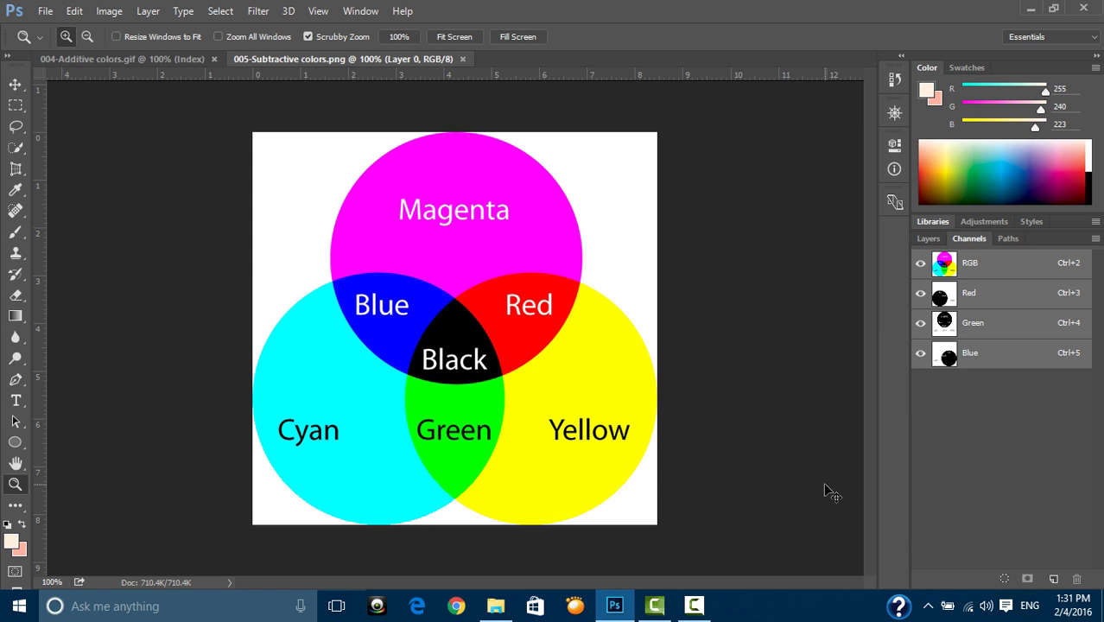
pyautogui.hotkey('ctrl', 'z')
pyautogui.hotkey('ctrl', 'z')
pyautogui.hotkey('ctrl', 'z')
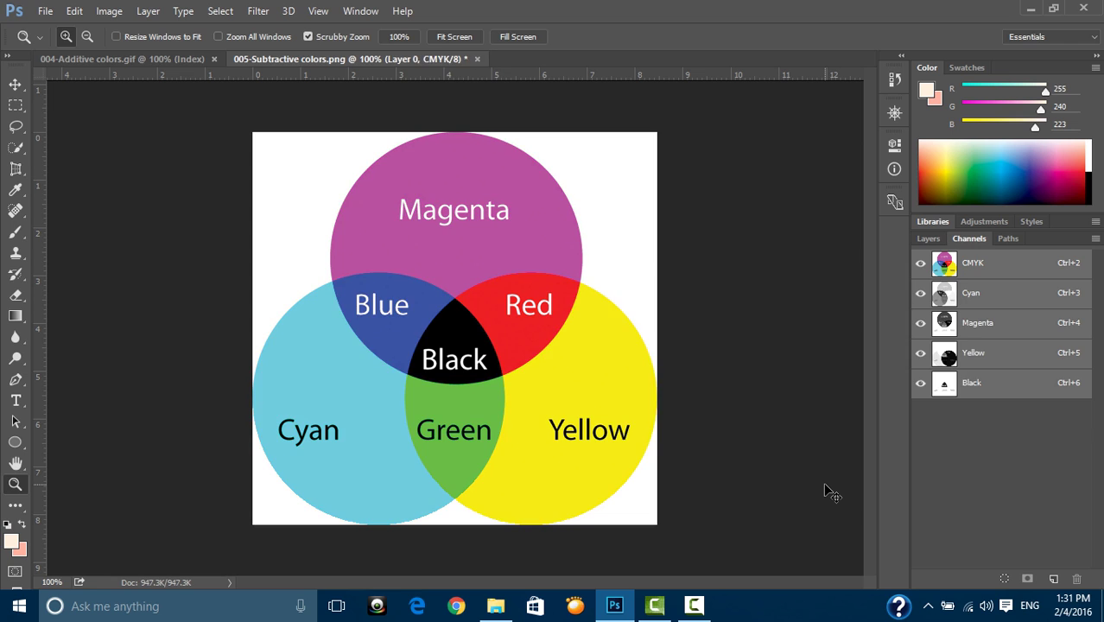
pyautogui.hotkey('ctrl', 'z')
pyautogui.hotkey('ctrl', 'z')
pyautogui.hotkey('ctrl', 'z')
pyautogui.hotkey('ctrl', 'z')
pyautogui.hotkey('ctrl', 'z')
pyautogui.hotkey('ctrl', 'z')
pyautogui.hotkey('ctrl', 'z')
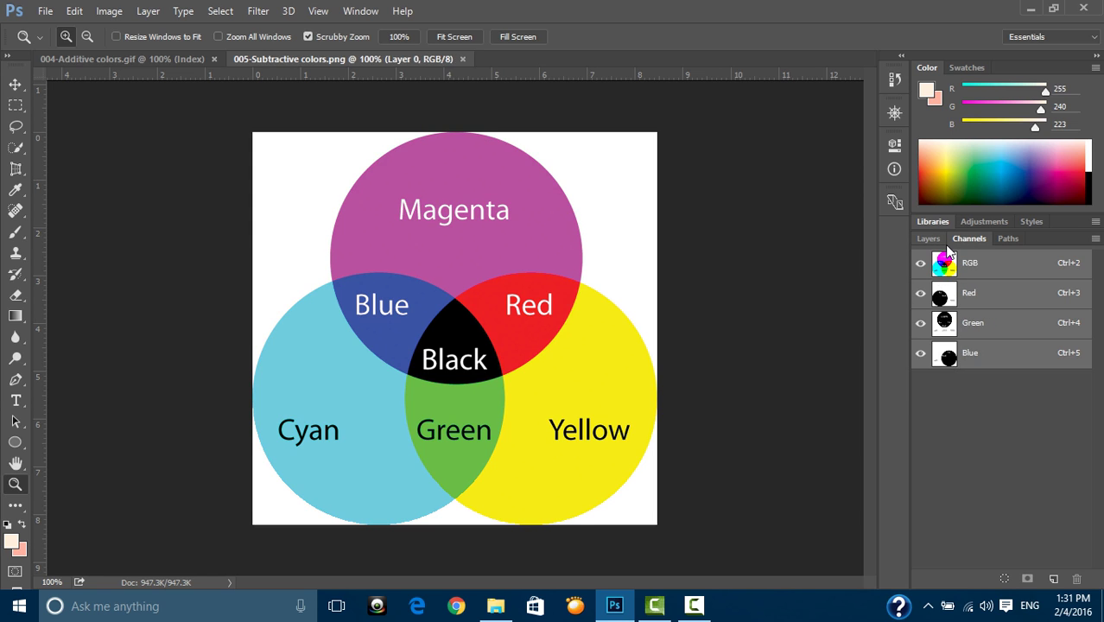
pyautogui.hotkey('ctrl', 'z')
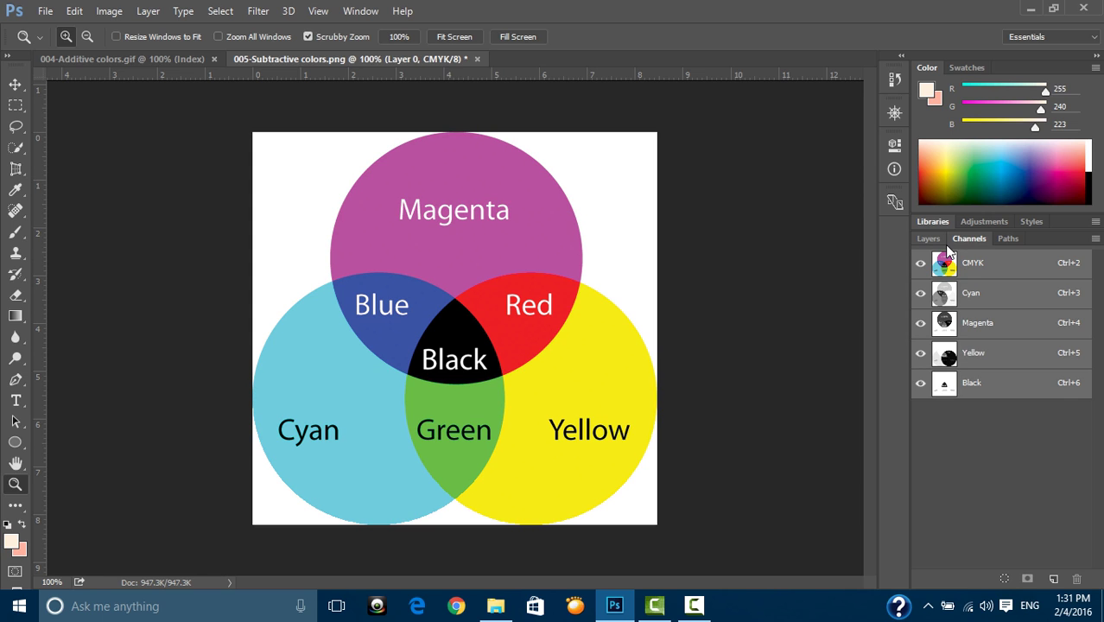
pyautogui.hotkey('ctrl', 'z')
pyautogui.hotkey('ctrl', 'z')
pyautogui.click(984, 303)
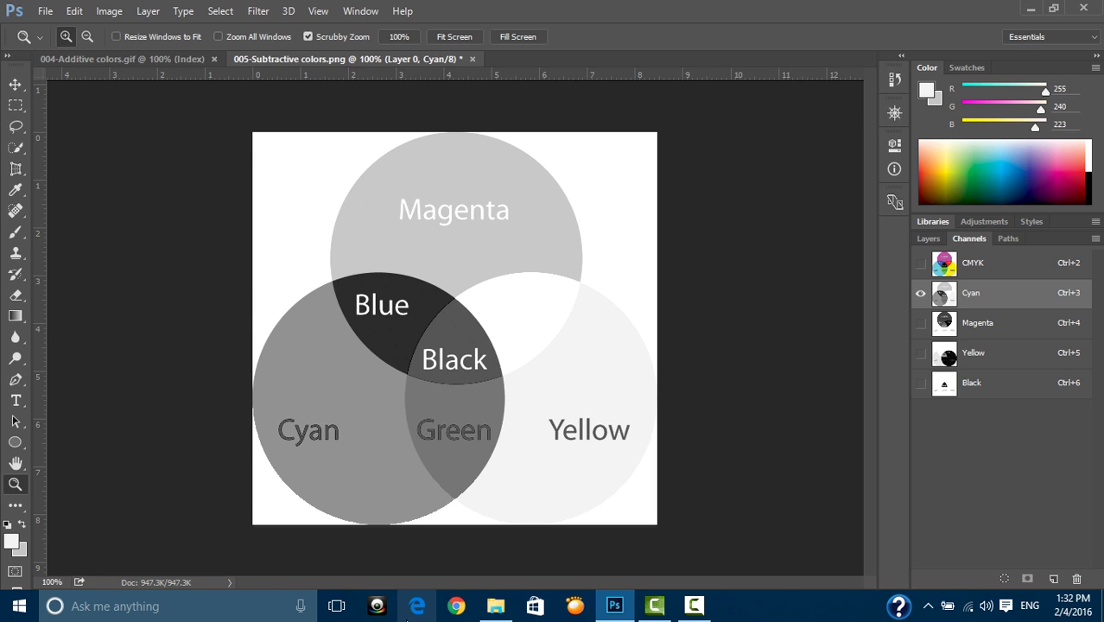
pyautogui.click(1002, 331)
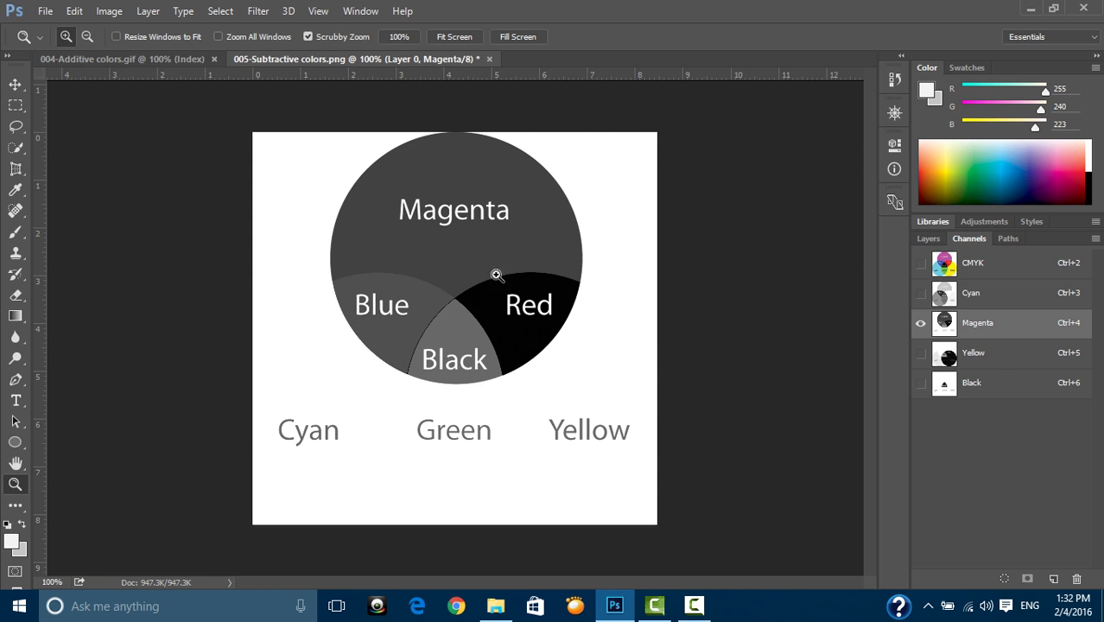
pyautogui.click(973, 353)
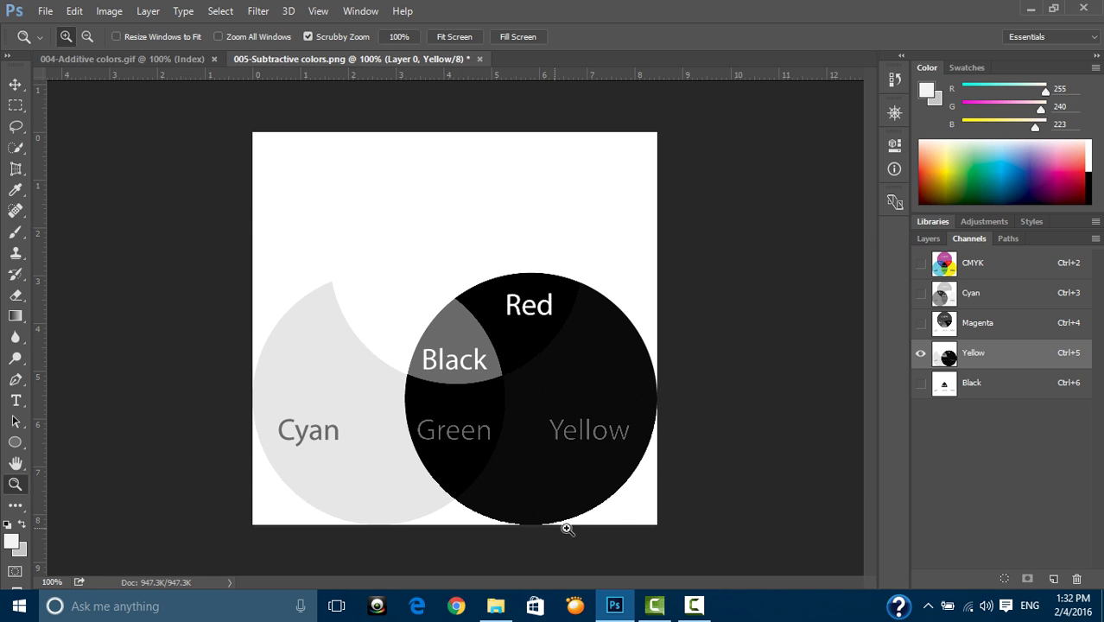
pyautogui.hotkey('ctrl', '6')
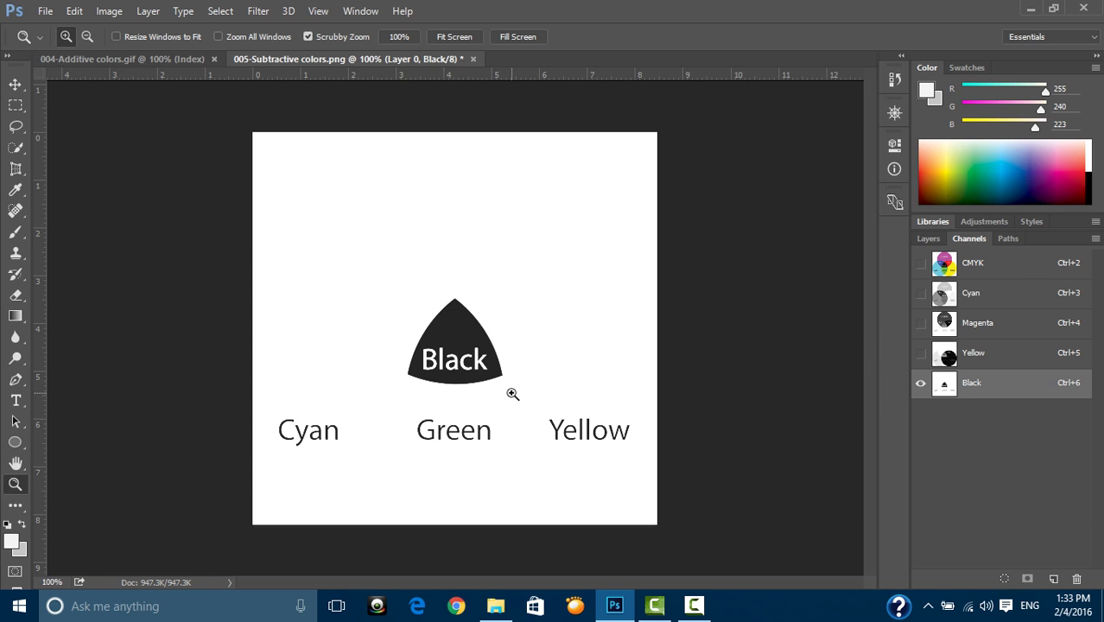
pyautogui.click(938, 265)
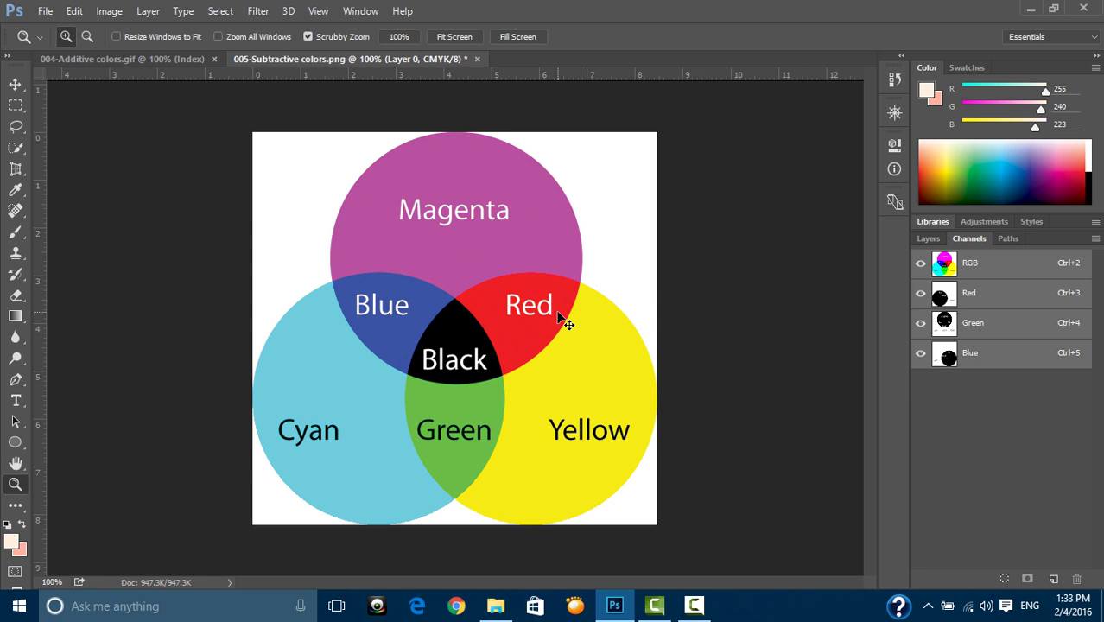
# Undo back to RGB once more, then reapply the CMYK conversion.
pyautogui.hotkey('ctrl', 'z')
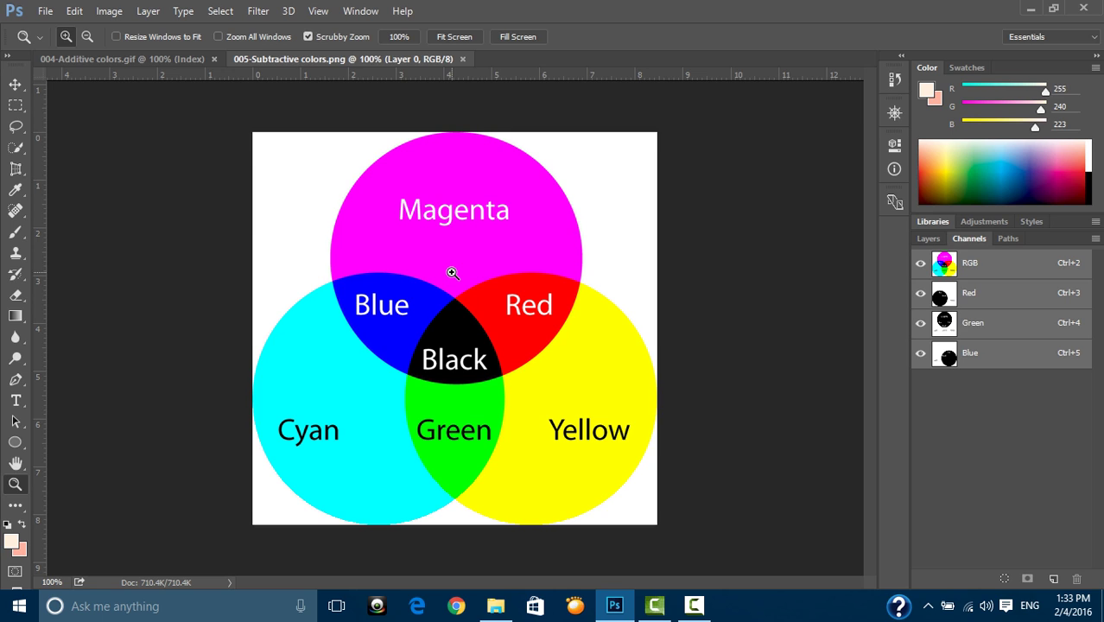
pyautogui.hotkey('ctrl', 'z')
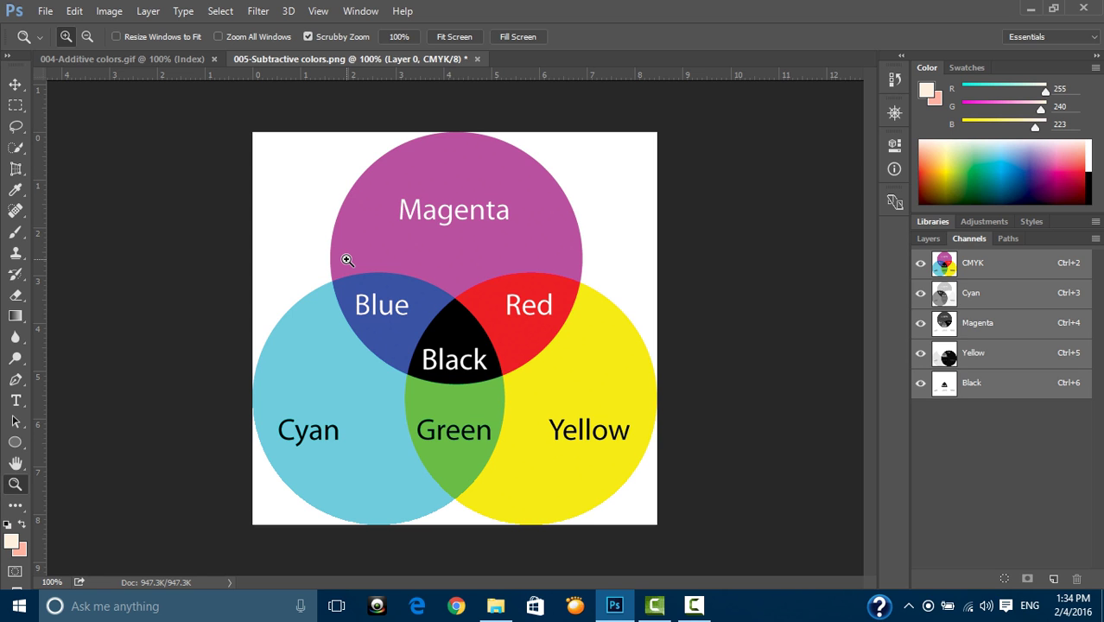
# Drag 006-Fruit from the Session-002 folder onto Photoshop's document tab bar.
pyautogui.click(496, 605)
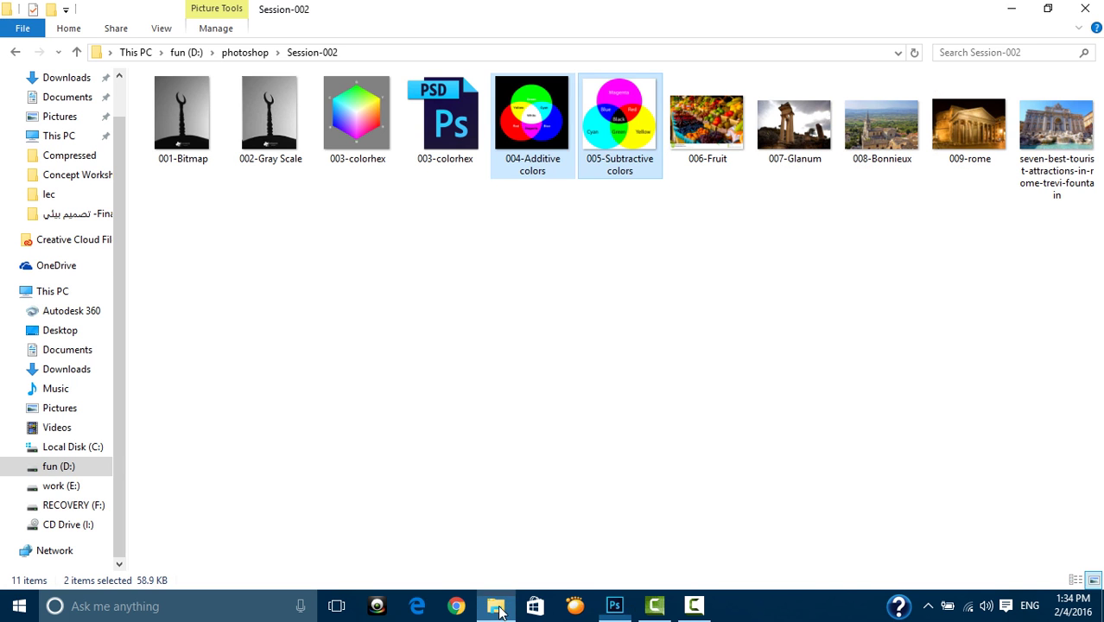
pyautogui.click(791, 328)
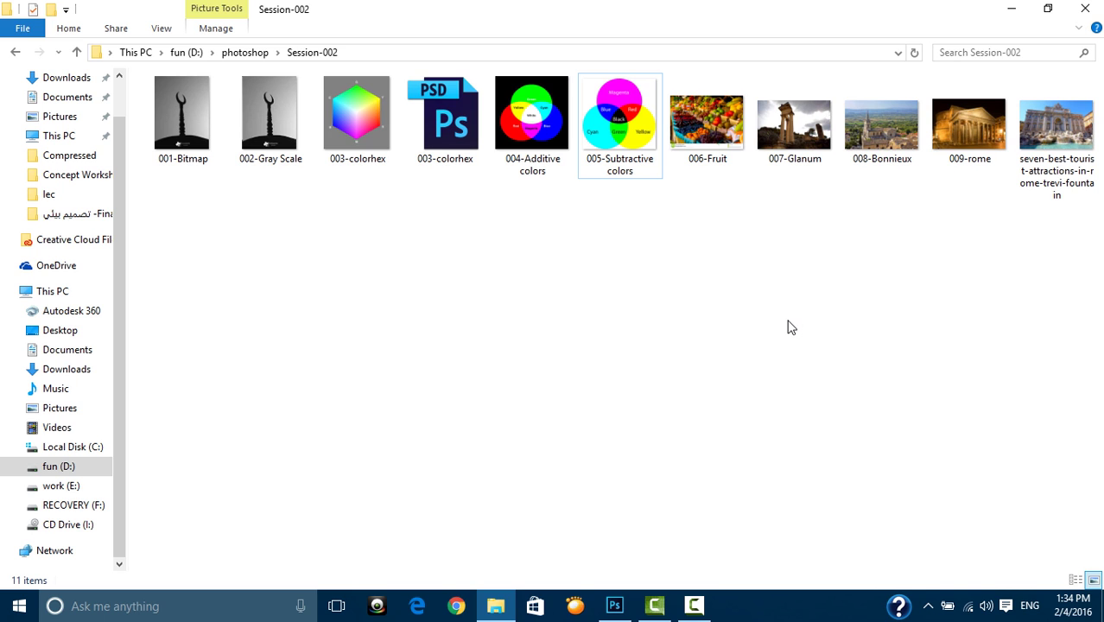
pyautogui.click(713, 121)
pyautogui.moveTo(717, 130)
pyautogui.mouseDown()
pyautogui.moveTo(739, 508)
pyautogui.moveTo(524, 178)
pyautogui.mouseUp()
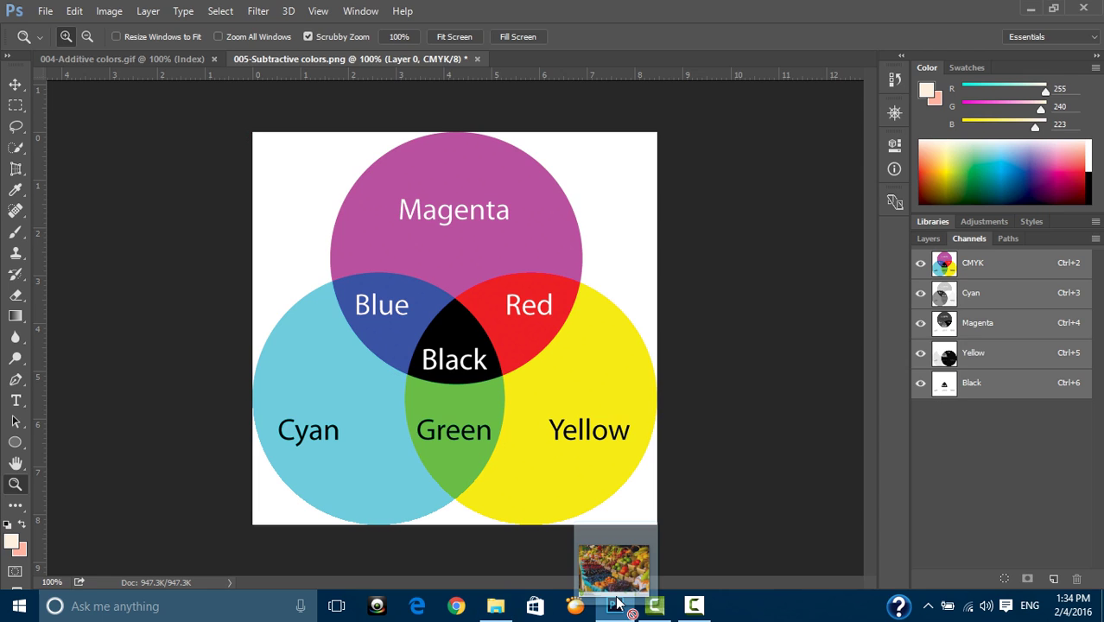
pyautogui.moveTo(524, 179); pyautogui.dragTo(546, 59)
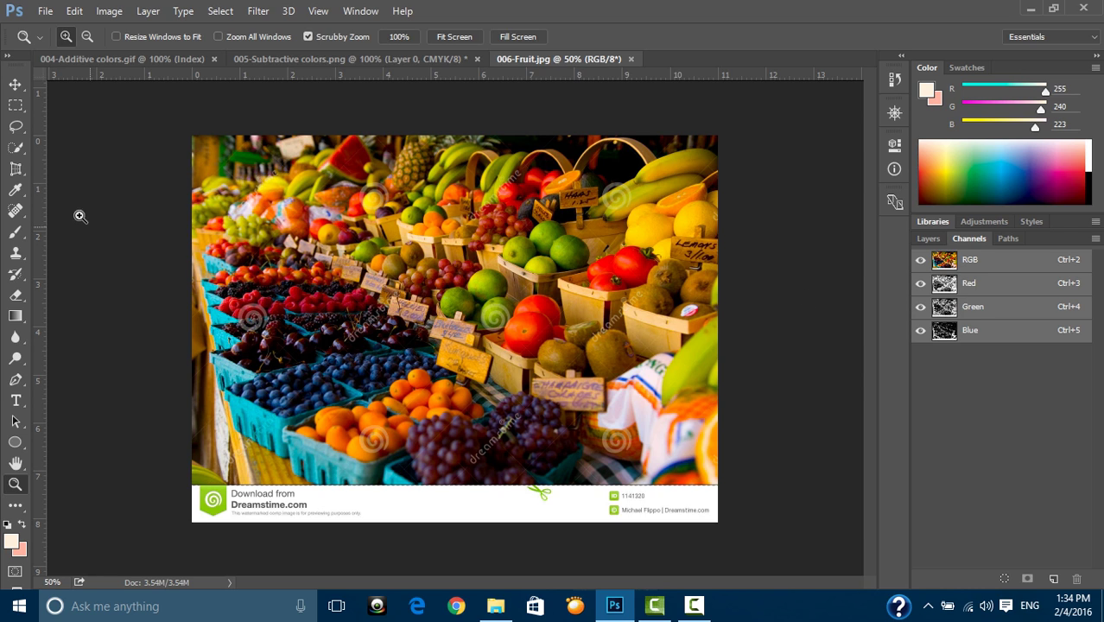
# Eyedropper the oranges for an R229 G112 B0 foreground colour and show the Info panel.
pyautogui.click(18, 191)
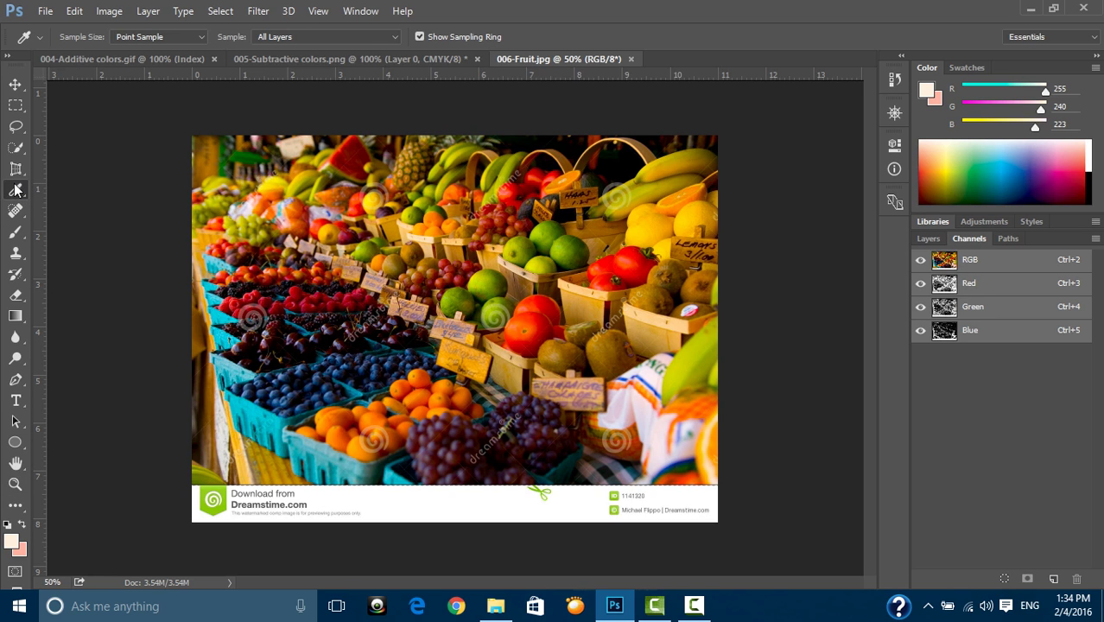
pyautogui.rightClick(15, 190)
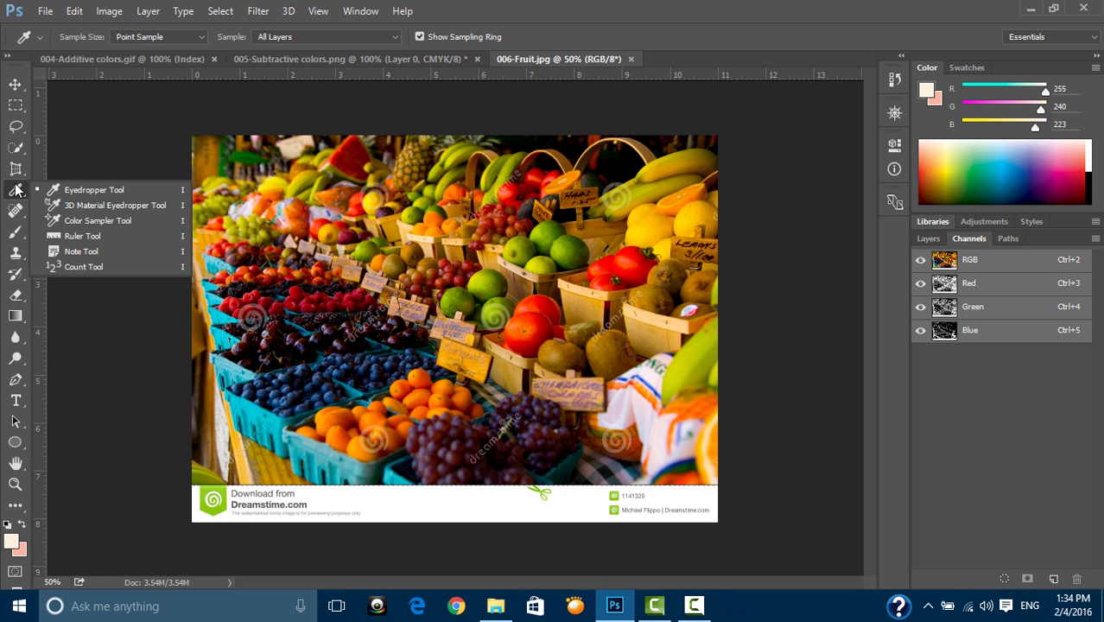
pyautogui.click(67, 187)
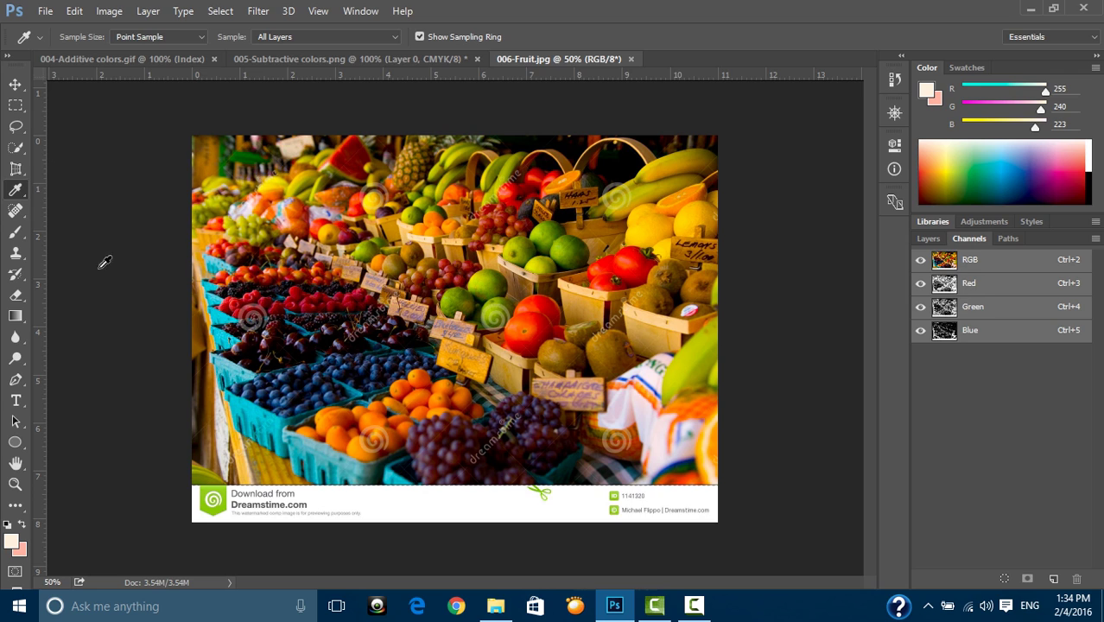
pyautogui.click(375, 415)
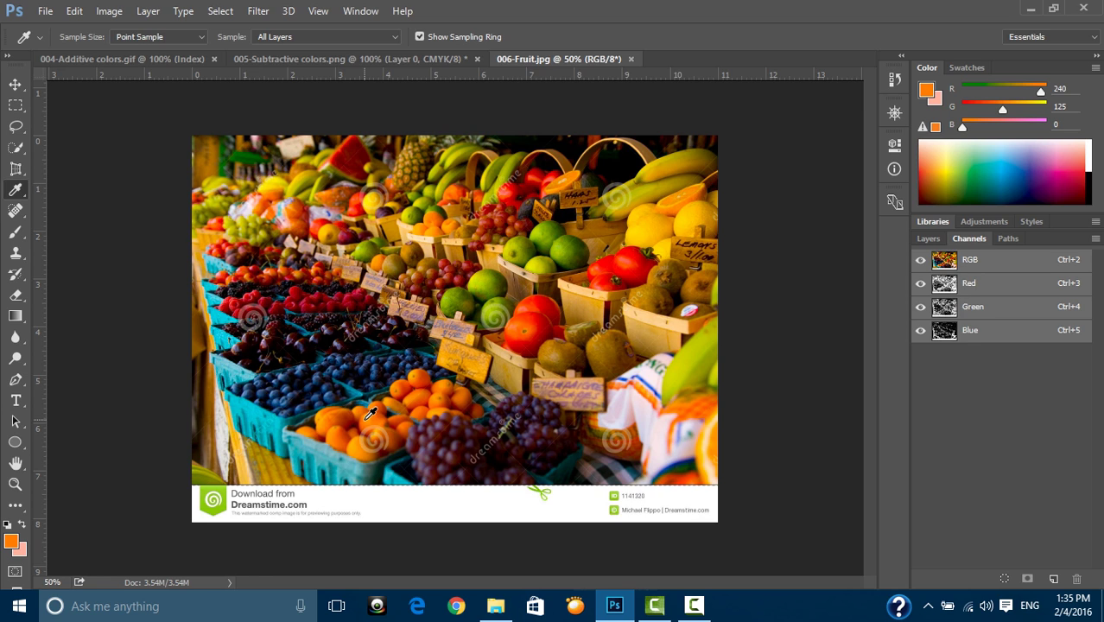
pyautogui.press('F8')
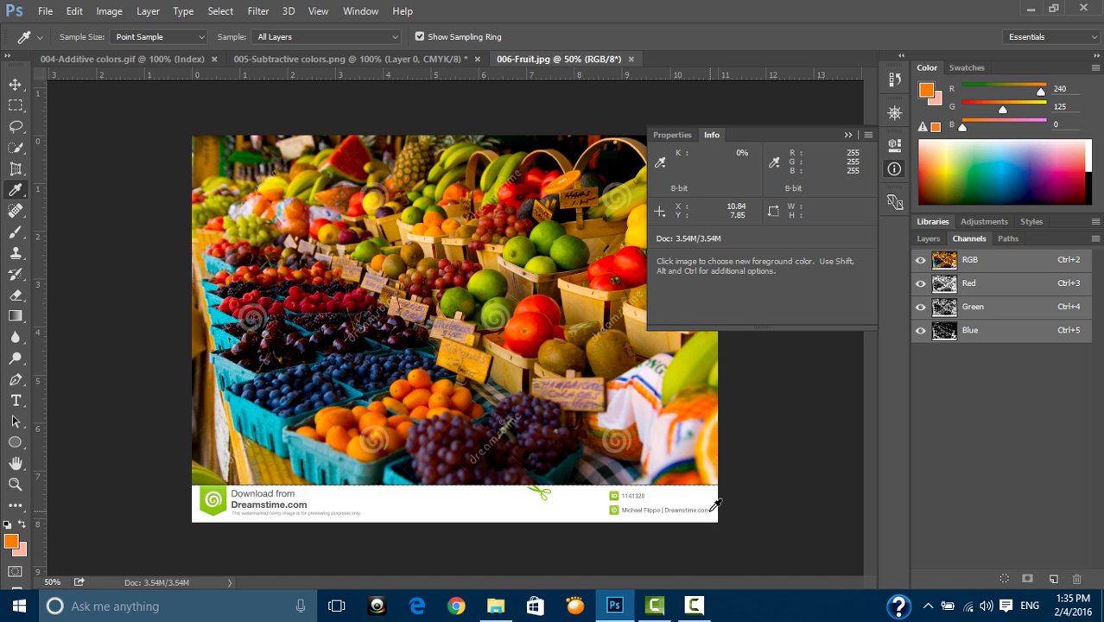
pyautogui.click(374, 418)
# Place Color Sampler #1 on the oranges (R209 G95 B0), then collapse the Info panel.
pyautogui.rightClick(15, 189)
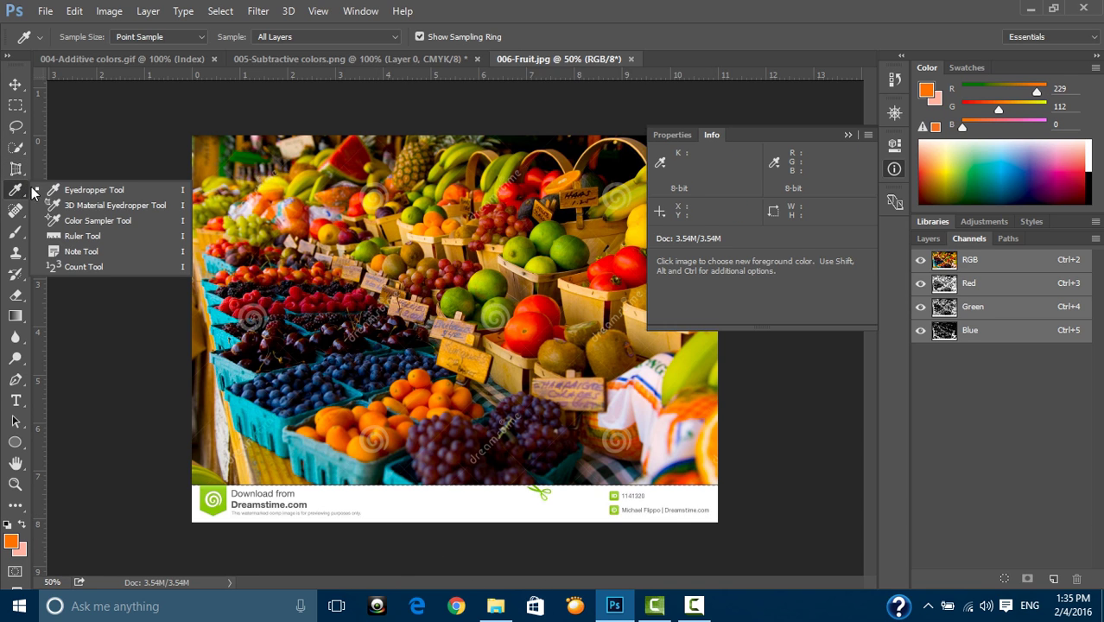
pyautogui.click(90, 221)
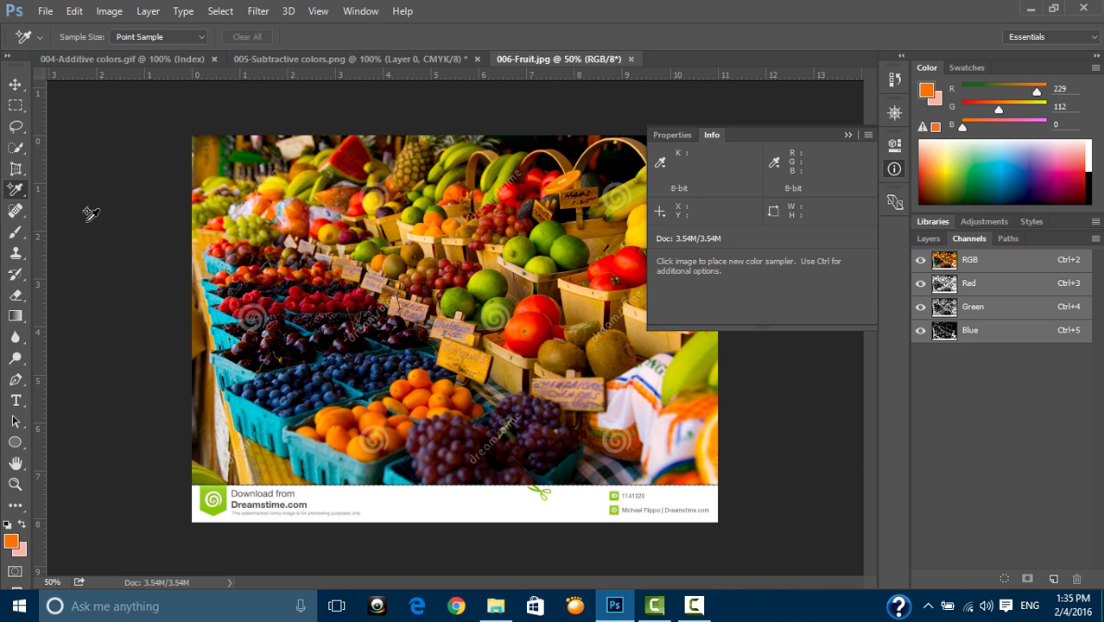
pyautogui.click(848, 135)
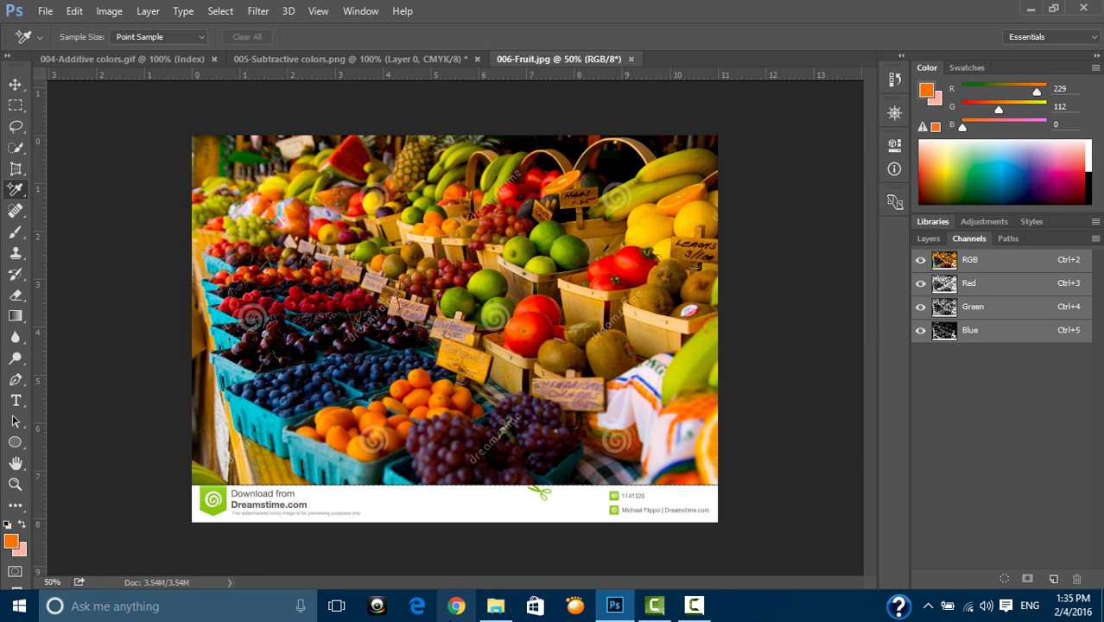
pyautogui.click(381, 406)
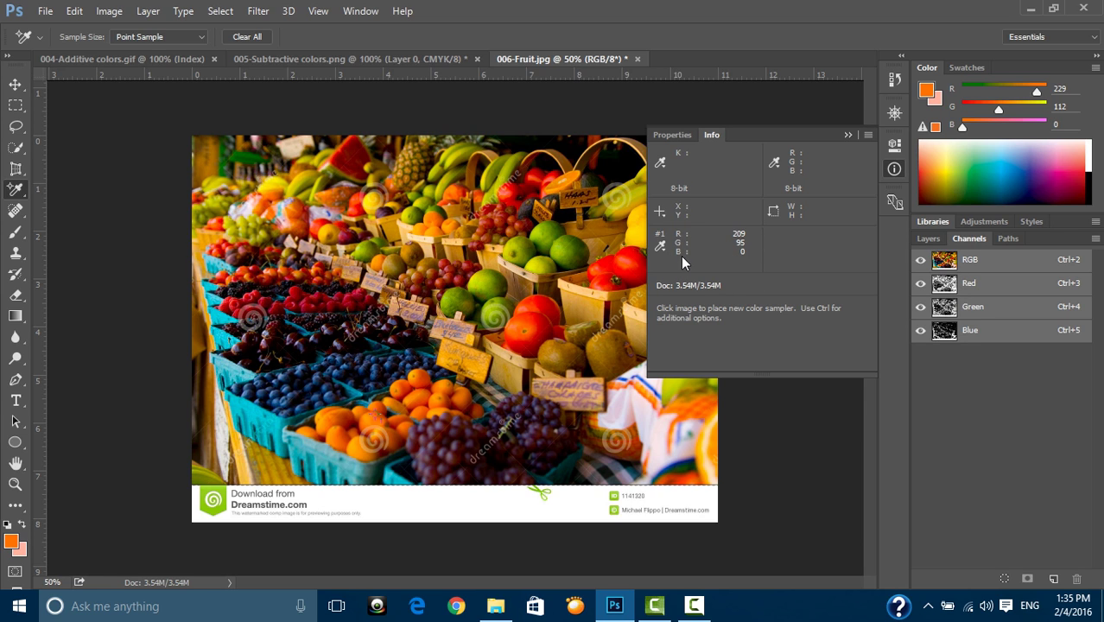
pyautogui.click(847, 134)
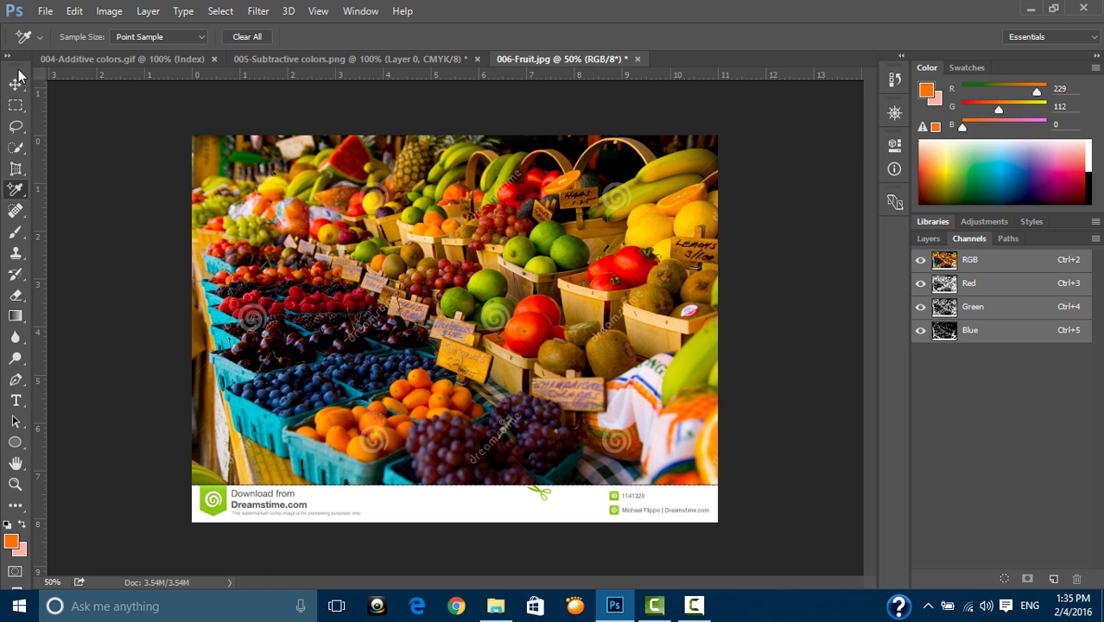
# In Edit > Assign Profile, choose ProPhoto RGB from the Profile list with the dialog moved aside.
pyautogui.click(80, 13)
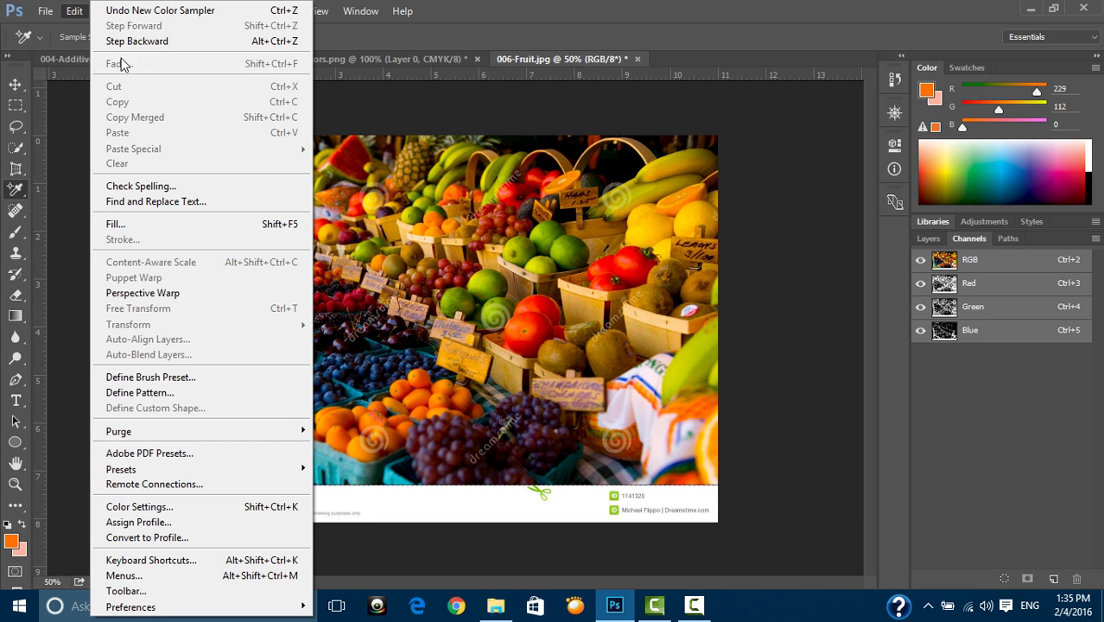
pyautogui.click(178, 520)
pyautogui.moveTo(351, 7)
pyautogui.mouseDown()
pyautogui.moveTo(680, 50)
pyautogui.moveTo(669, 134)
pyautogui.moveTo(686, 39)
pyautogui.moveTo(733, 165)
pyautogui.moveTo(786, 91)
pyautogui.moveTo(773, 87)
pyautogui.mouseUp()
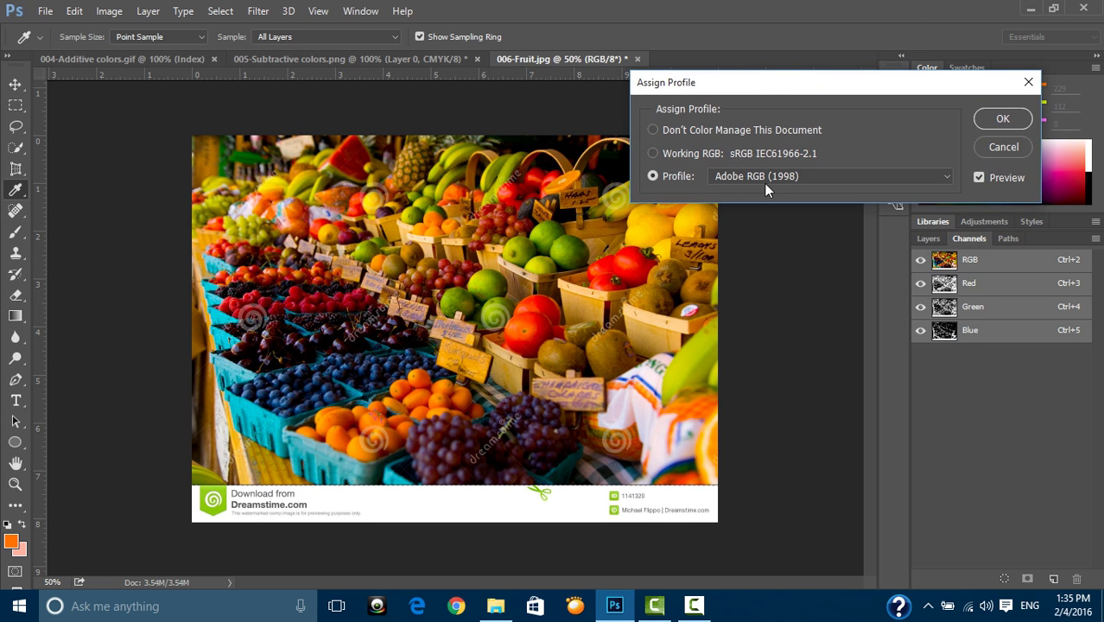
pyautogui.click(900, 187)
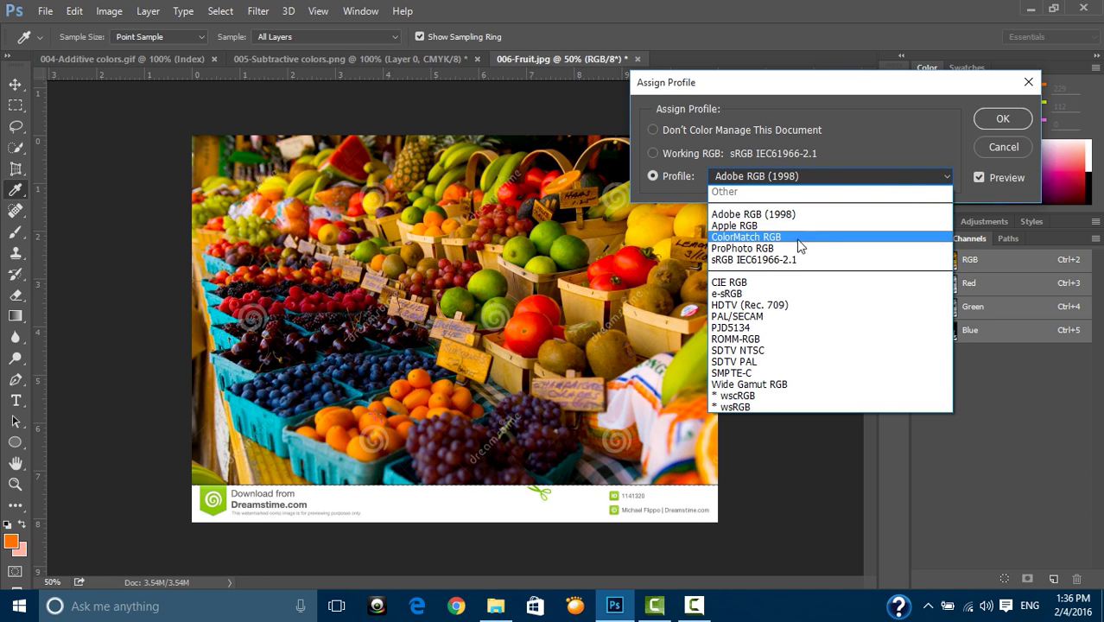
pyautogui.click(776, 249)
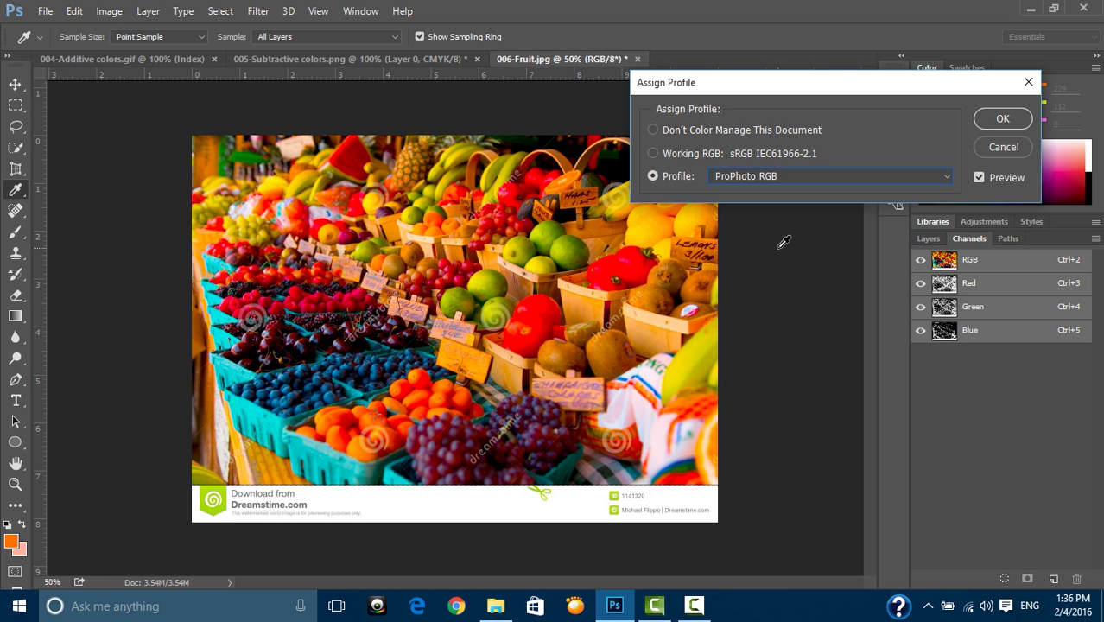
pyautogui.click(771, 177)
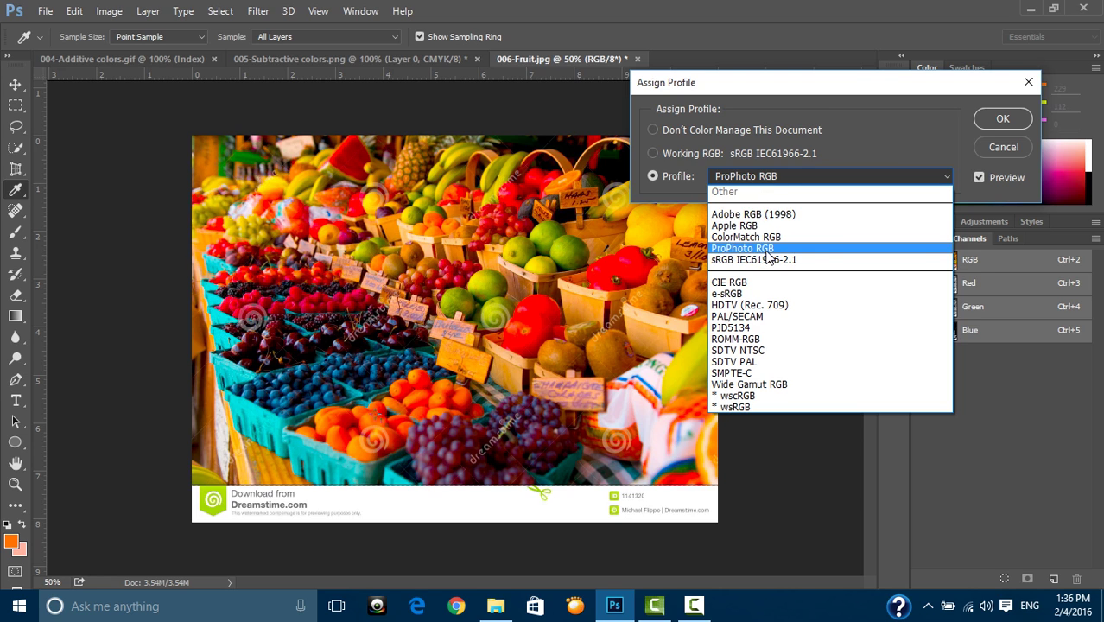
pyautogui.click(768, 250)
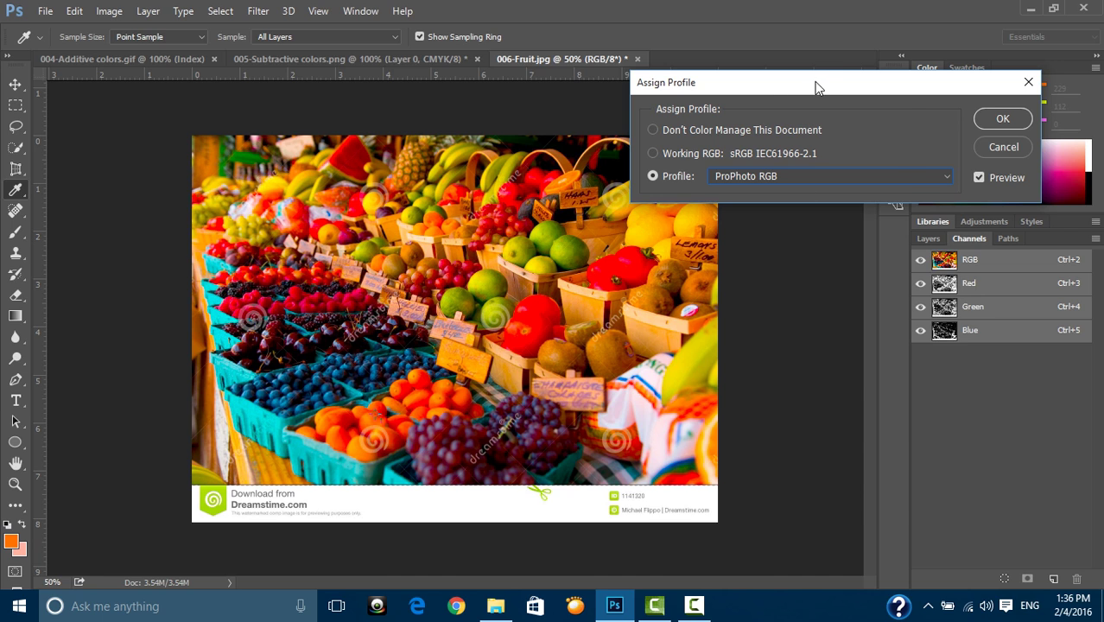
# Expand the Info panel to compare sampler values, then cancel the ProPhoto RGB assignment.
pyautogui.moveTo(816, 83); pyautogui.dragTo(896, 274)
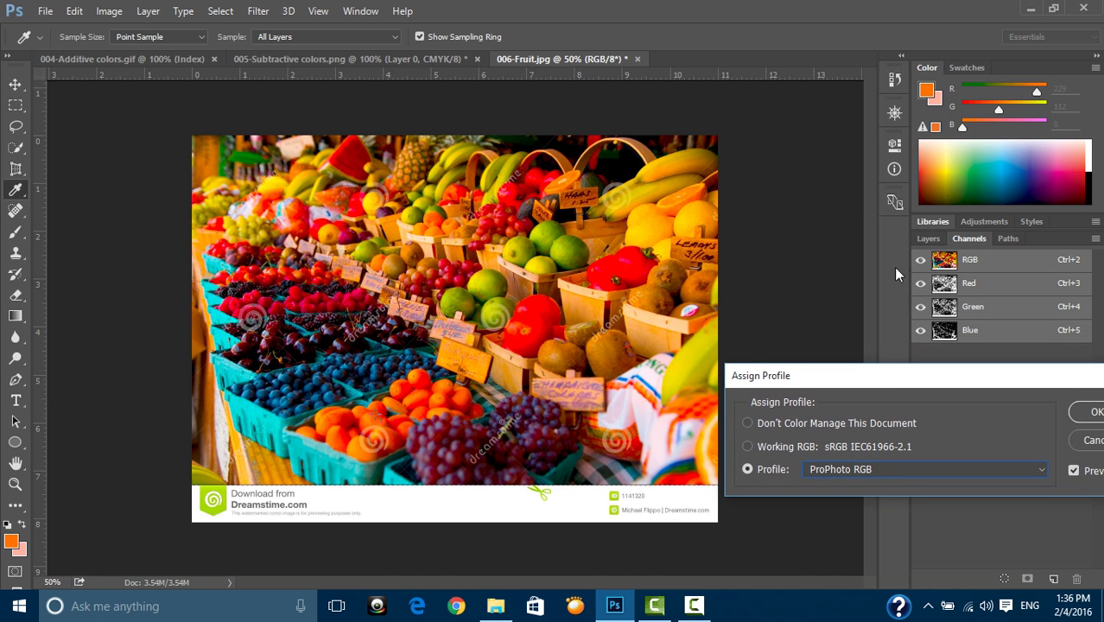
pyautogui.click(883, 149)
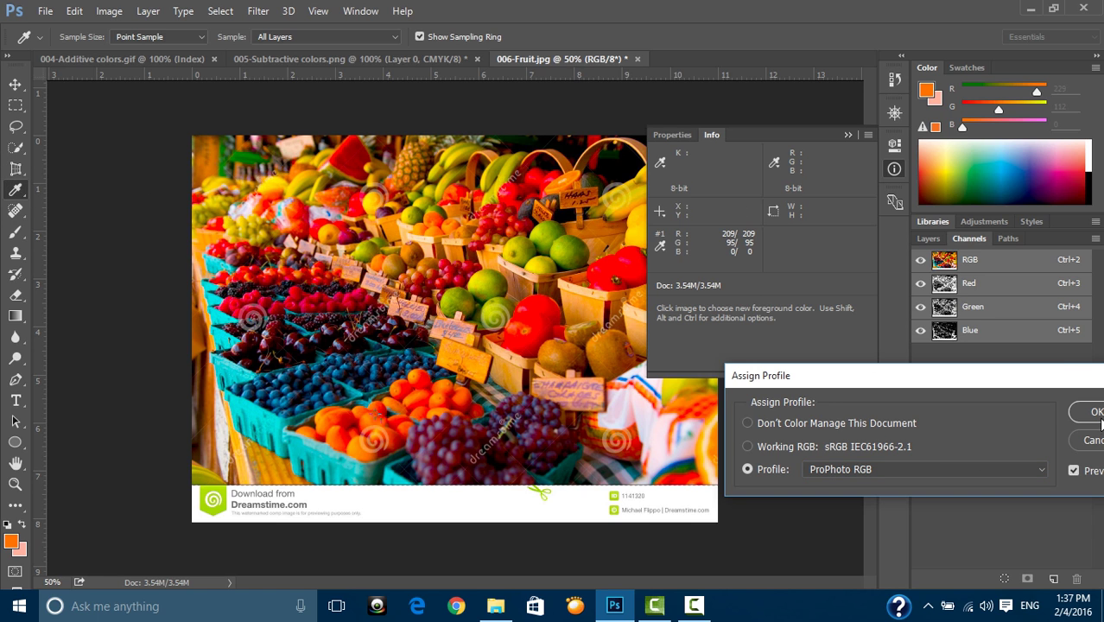
pyautogui.moveTo(1053, 380); pyautogui.dragTo(835, 365)
pyautogui.click(874, 420)
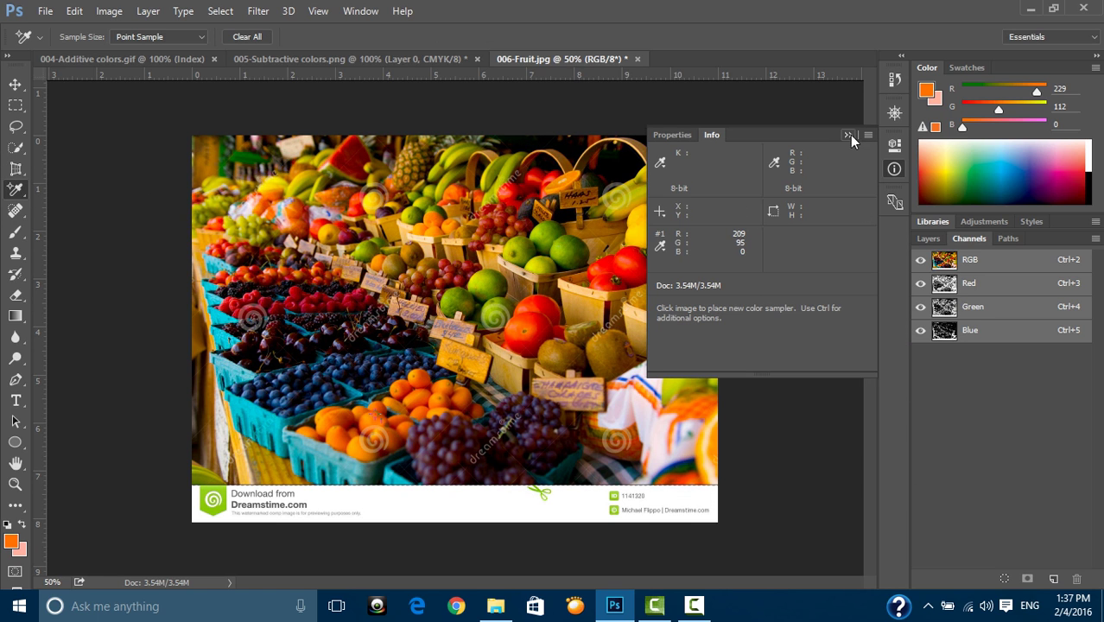
pyautogui.click(847, 135)
# Switch to the Color Sampler Tool and add sampler #1 on the fruit, reading R209 G95 B0.
pyautogui.rightClick(15, 190)
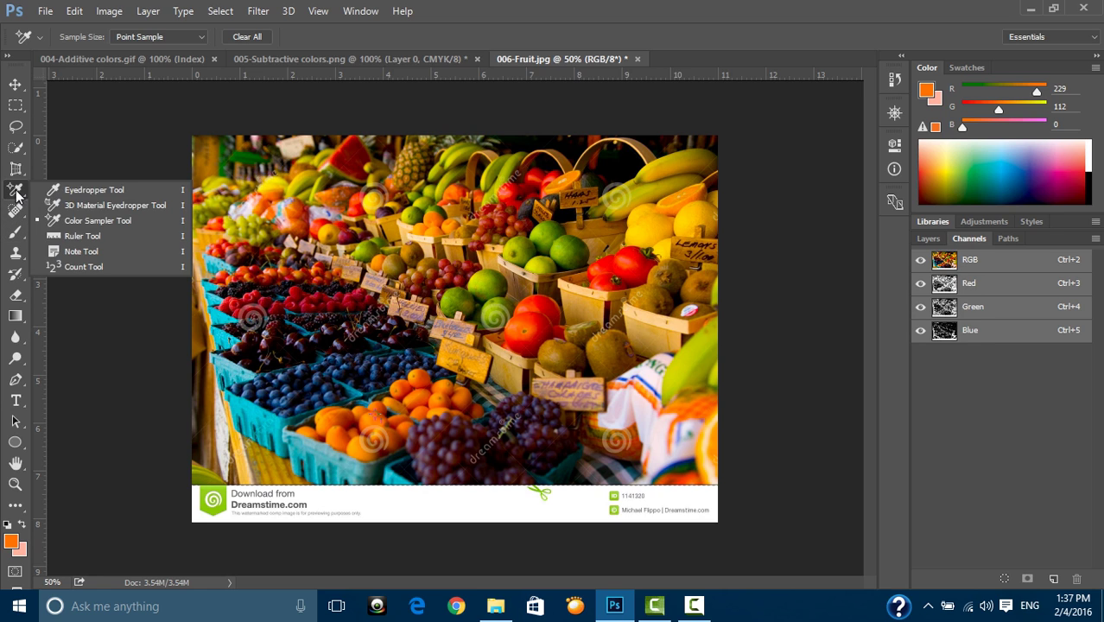
pyautogui.click(95, 221)
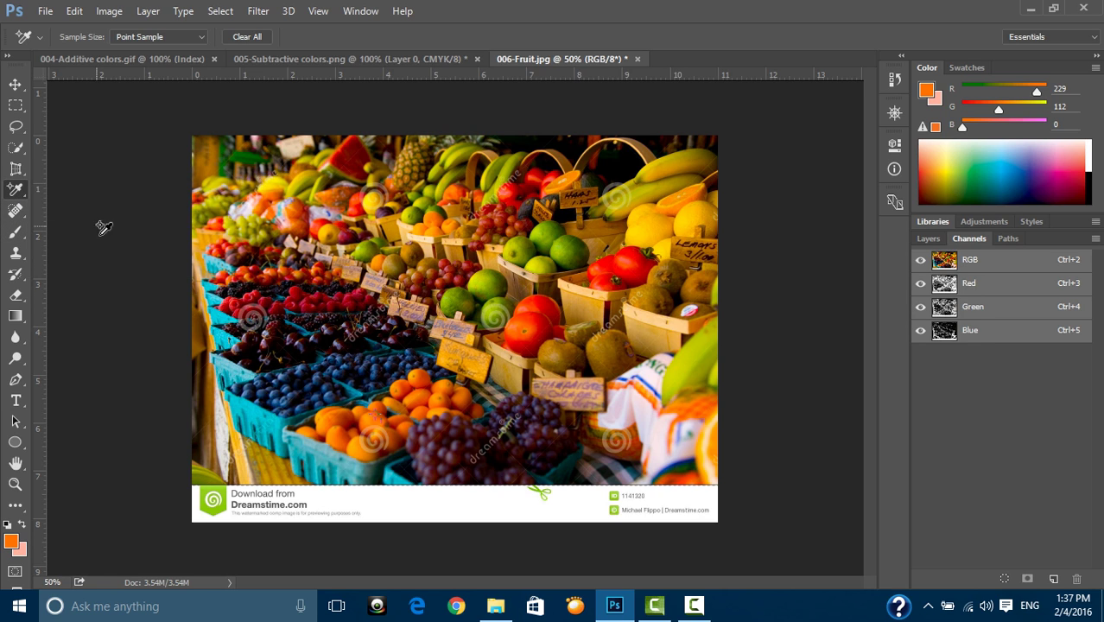
pyautogui.click(369, 294)
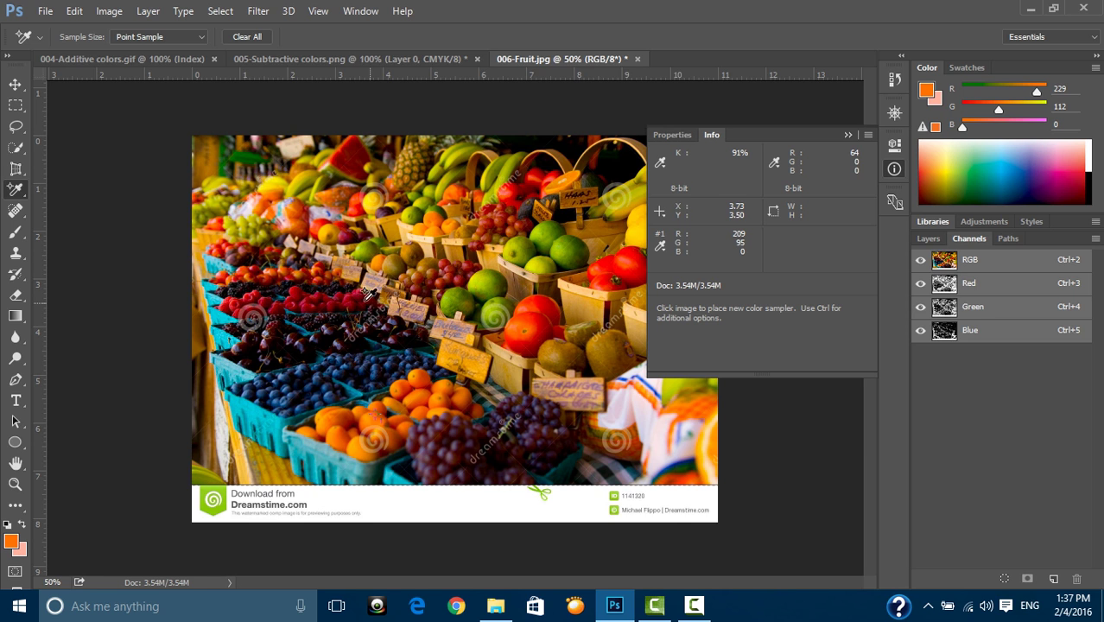
# Open Edit > Assign Profile and preview ProPhoto RGB, keeping sampler #1 (R 209, G 95, B 0) visible.
pyautogui.click(82, 13)
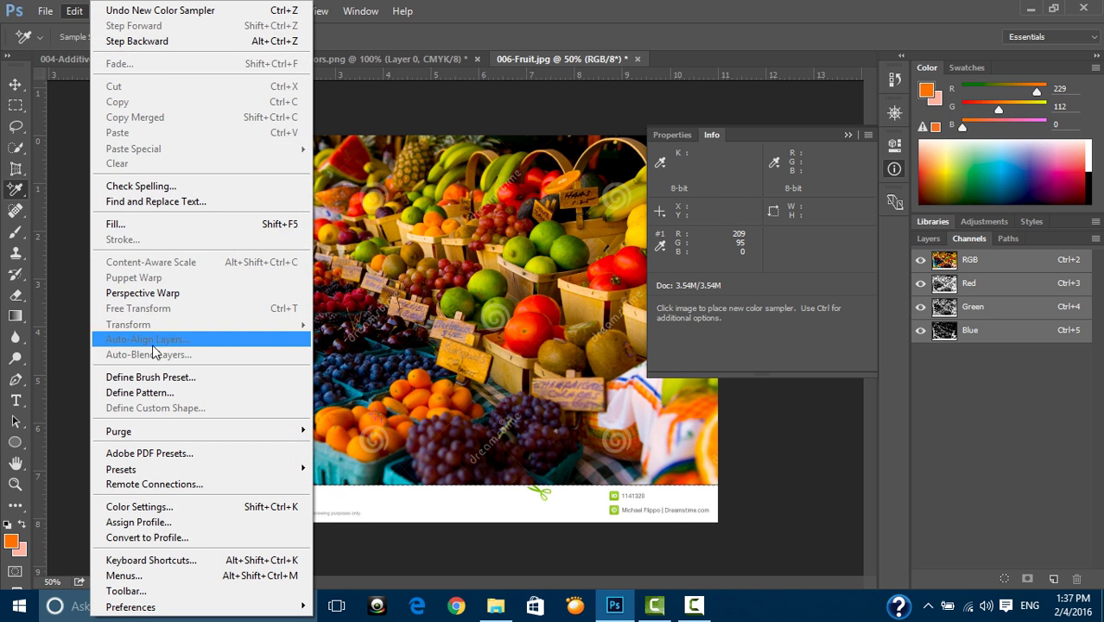
pyautogui.click(187, 522)
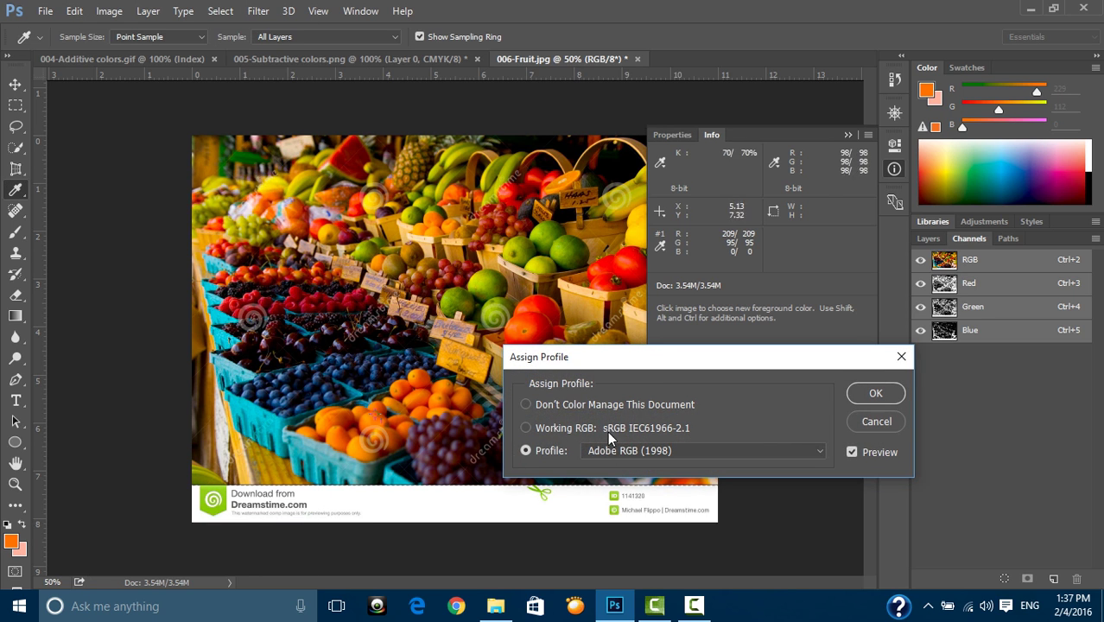
pyautogui.moveTo(691, 357); pyautogui.dragTo(780, 82)
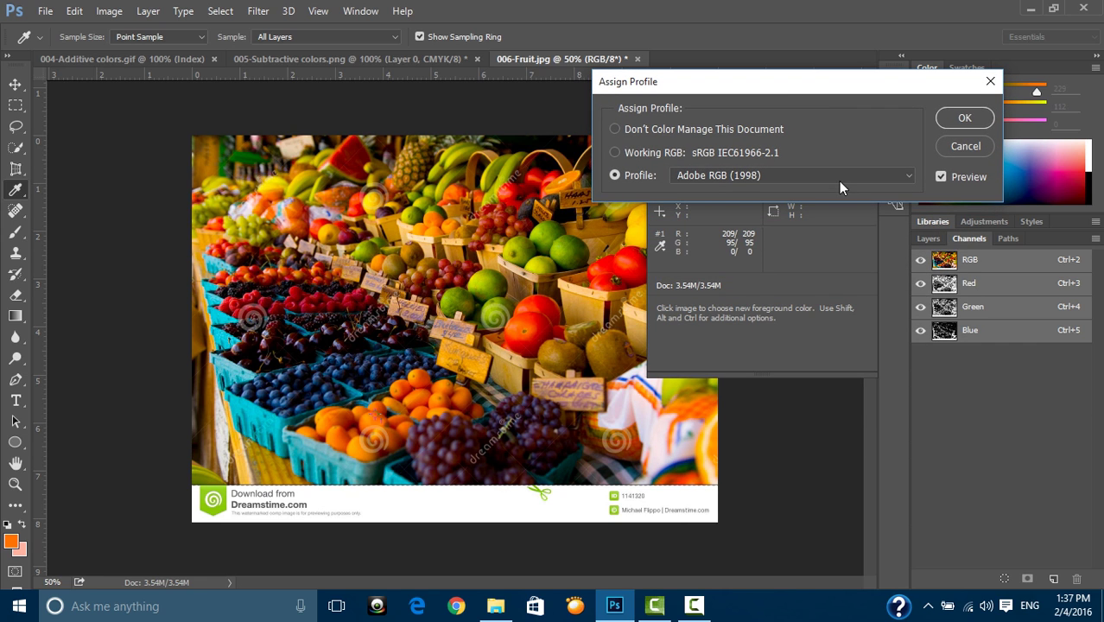
pyautogui.click(838, 177)
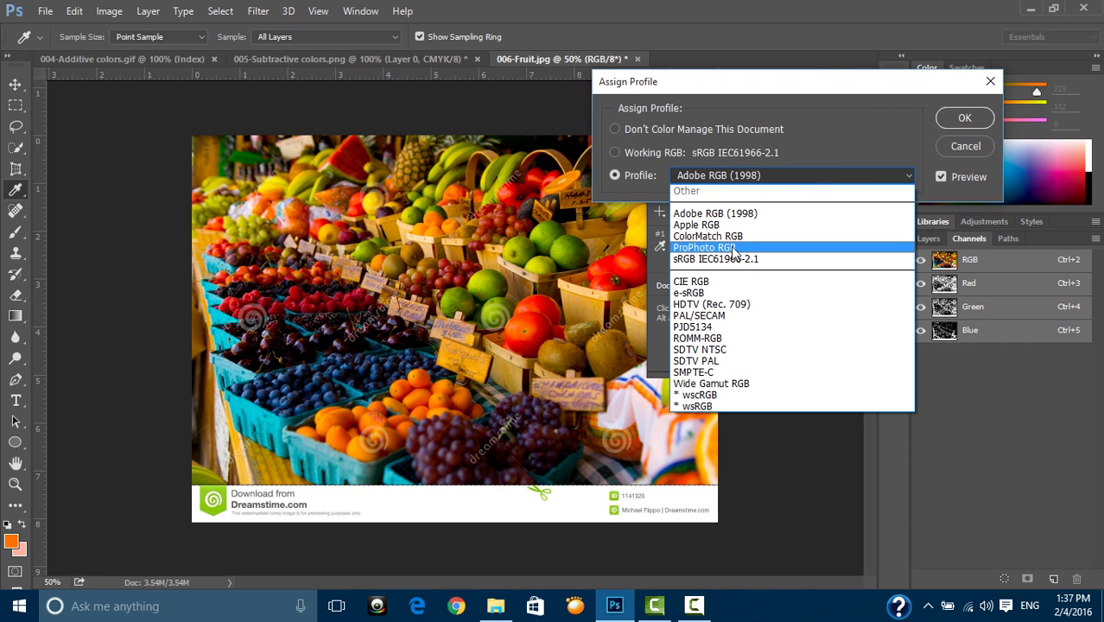
pyautogui.click(735, 248)
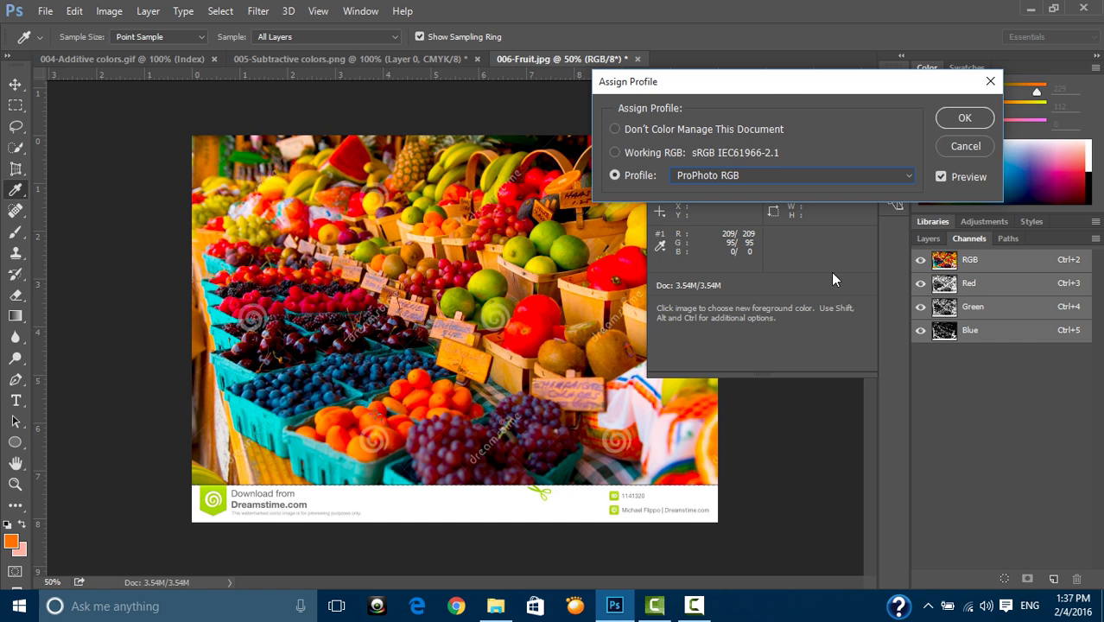
pyautogui.moveTo(767, 82); pyautogui.dragTo(891, 409)
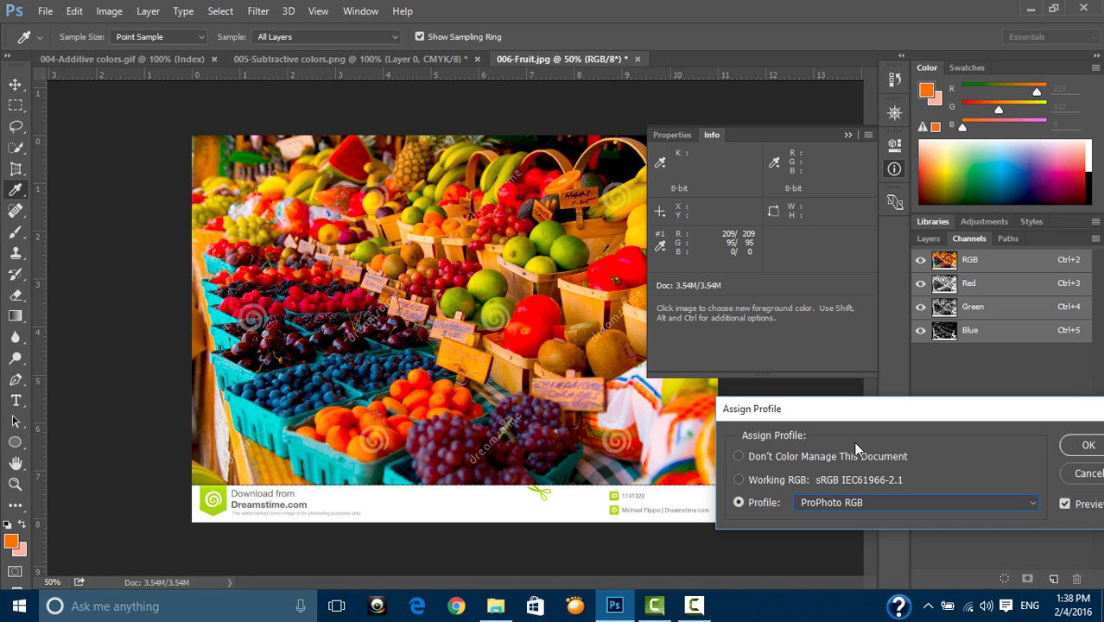
# Switch the Assign Profile preview from ProPhoto RGB to sRGB IEC61966-2.1.
pyautogui.click(860, 506)
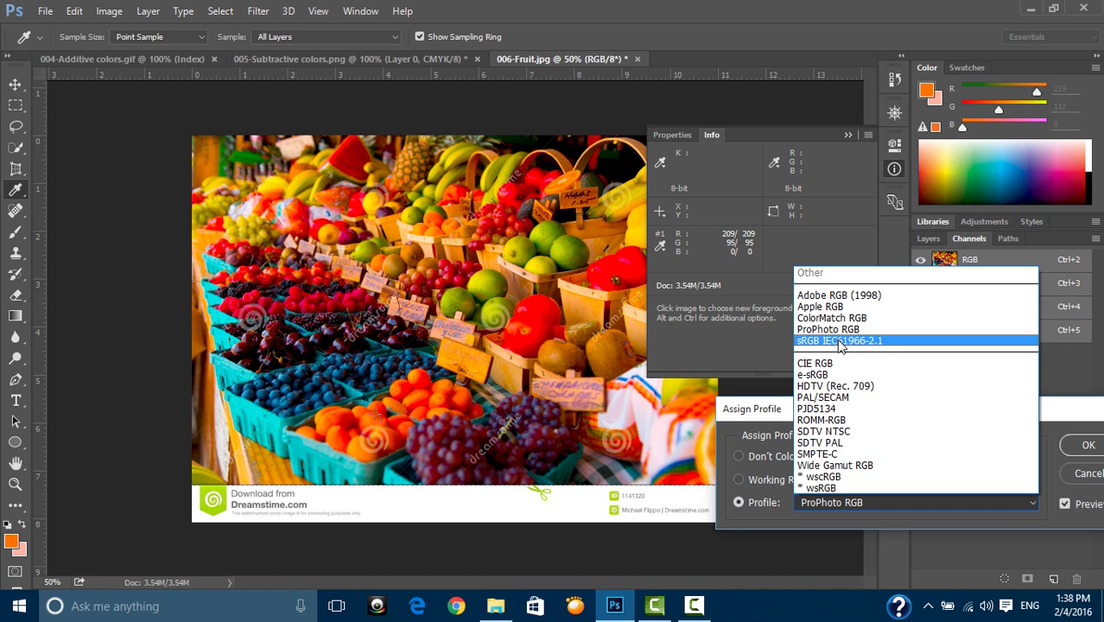
pyautogui.click(839, 342)
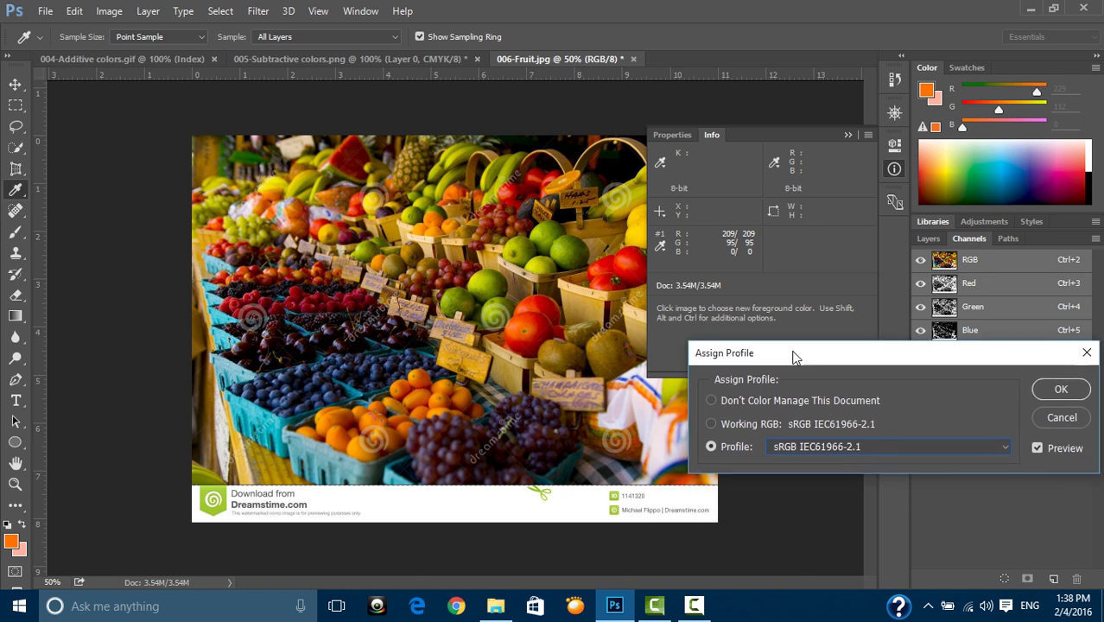
pyautogui.click(805, 183)
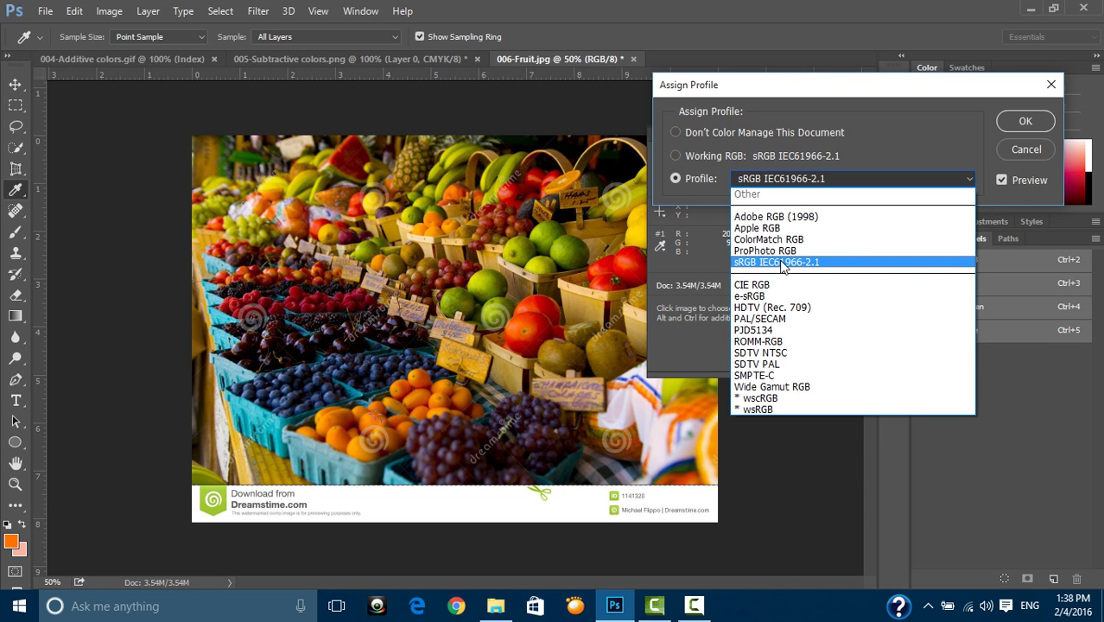
# Compare the sRGB IEC61966-2.1 and ProPhoto RGB previews in the Assign Profile dialog.
pyautogui.click(782, 264)
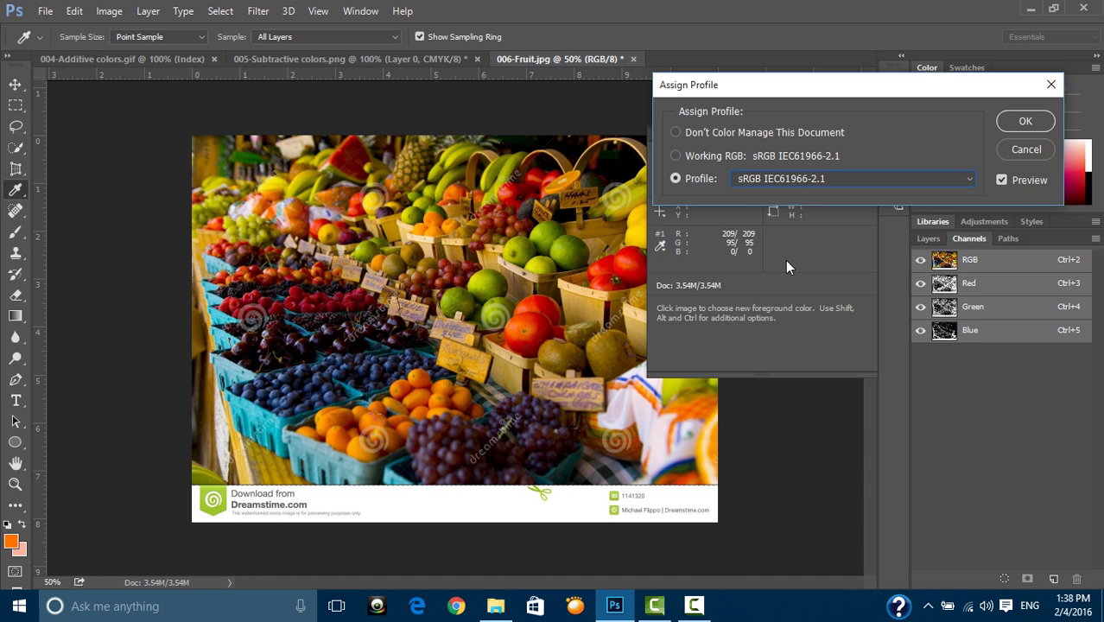
pyautogui.click(782, 176)
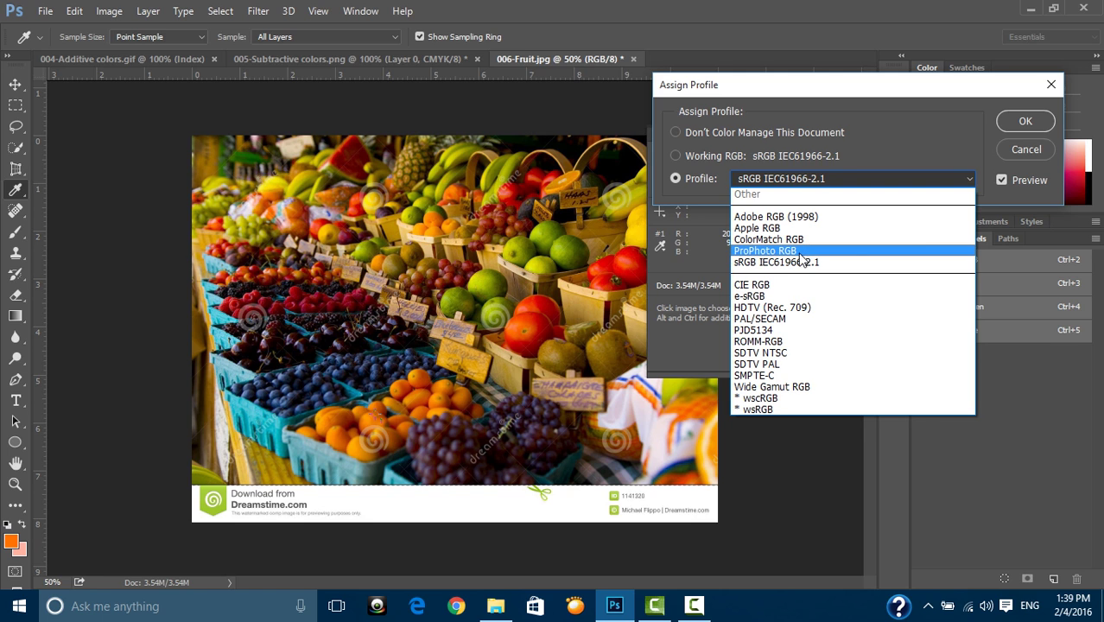
pyautogui.click(798, 251)
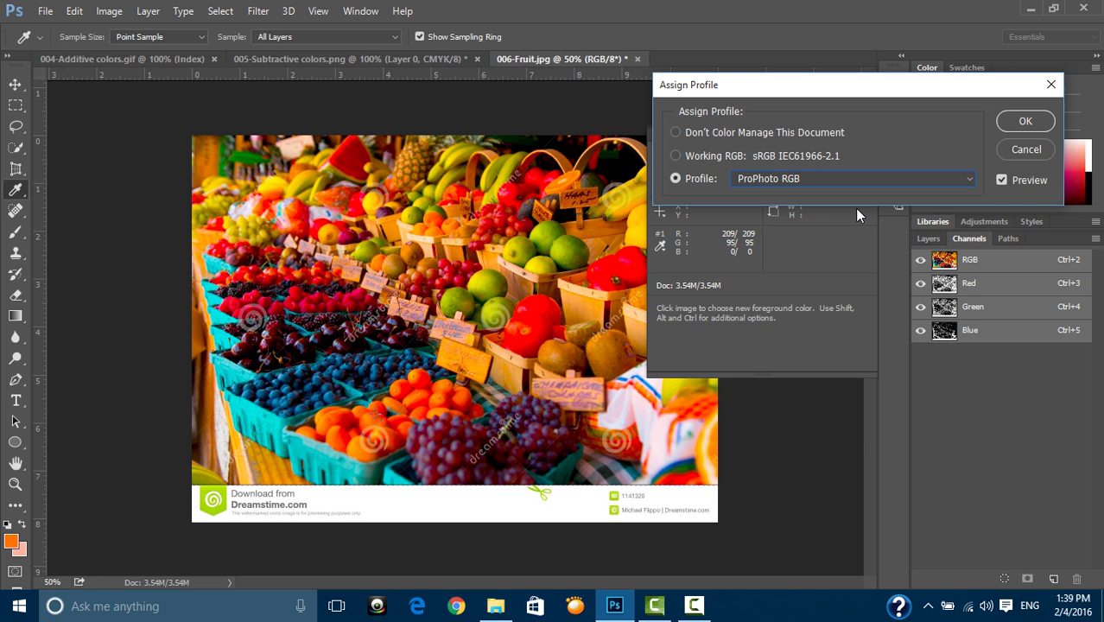
pyautogui.click(793, 183)
# Assign ColorMatch RGB to the fruit photo and collapse the Info panel.
pyautogui.click(792, 241)
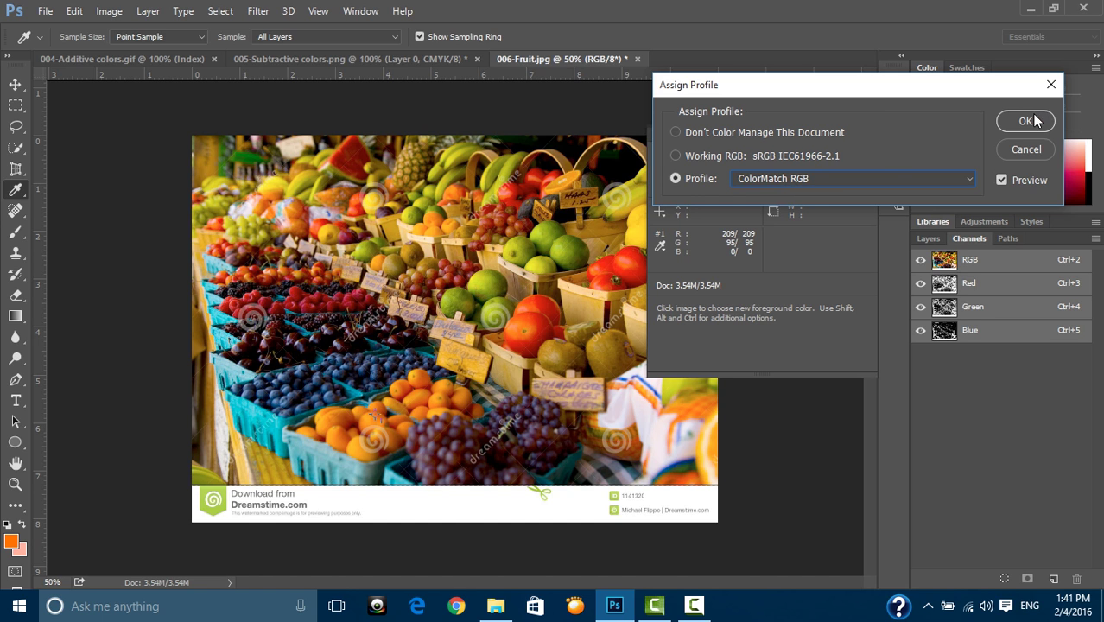
pyautogui.click(1031, 151)
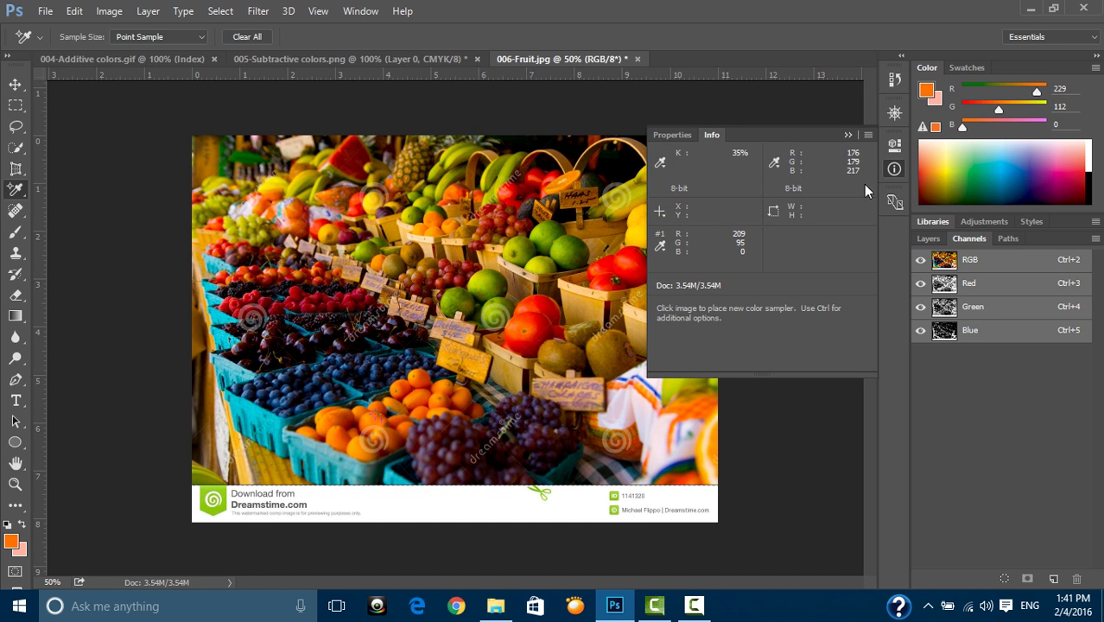
pyautogui.click(847, 136)
pyautogui.click(704, 605)
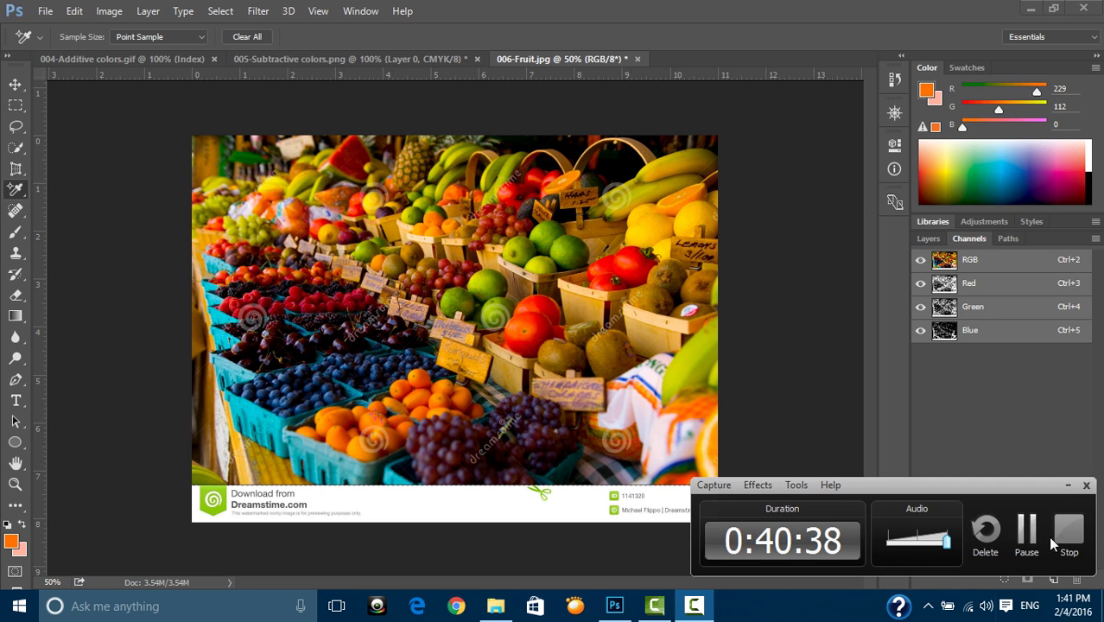